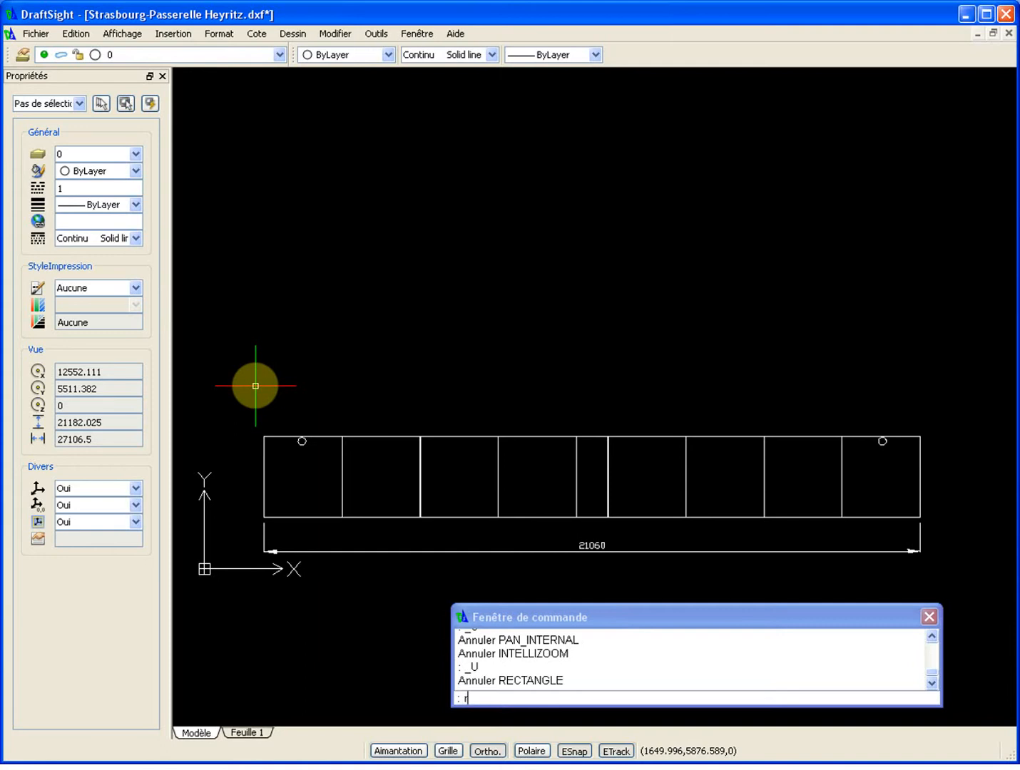
key("Return")
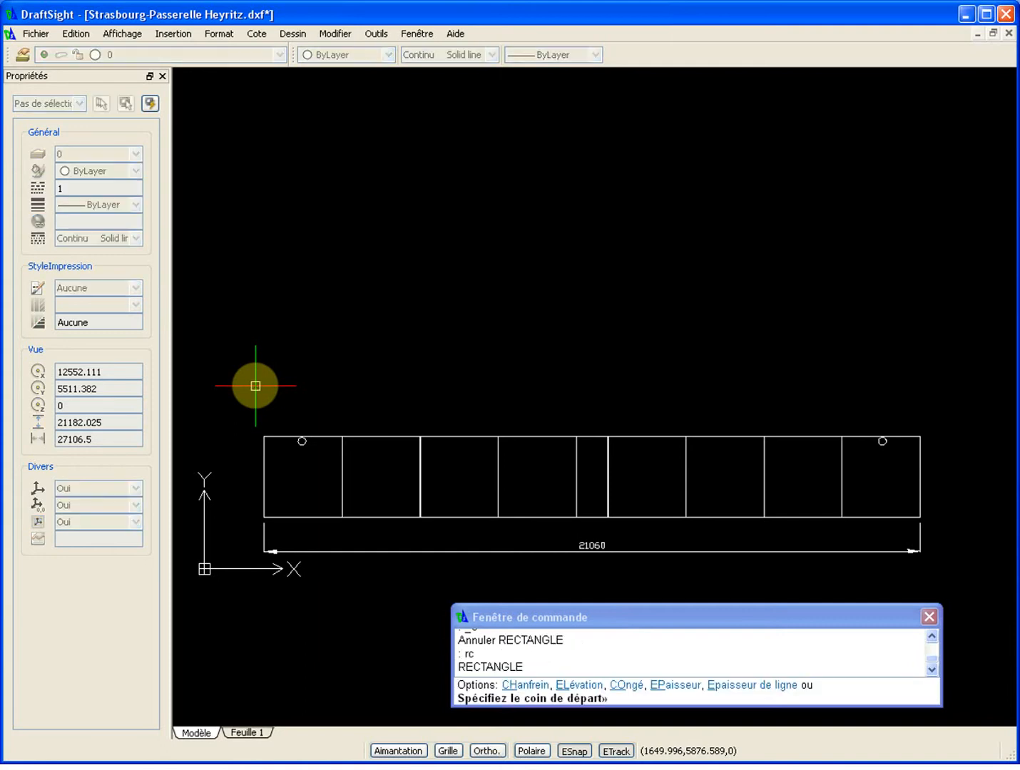
scroll(264, 434, "up", 3)
scroll(263, 433, "up", 3)
left_click(265, 427)
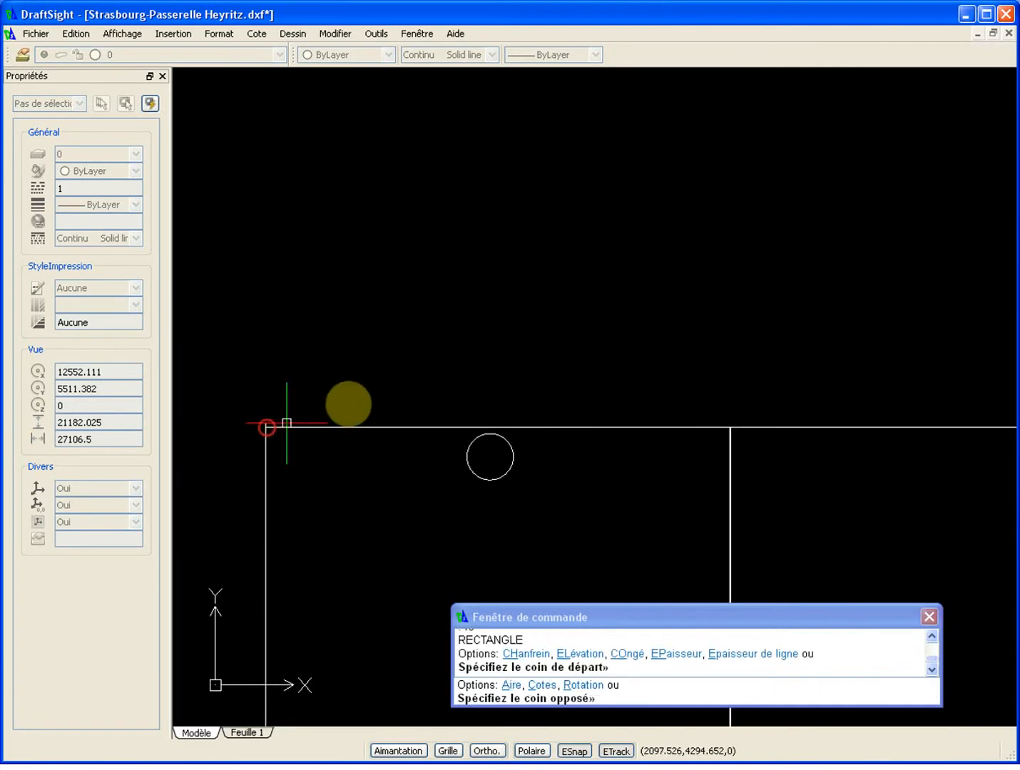
scroll(414, 359, "down", 6)
middle_click_drag(663, 332, 275, 375)
scroll(285, 370, "down", 2)
mouse_move(512, 378)
middle_mouse_down()
mouse_move(584, 396)
mouse_move(728, 403)
middle_mouse_up()
scroll(751, 402, "up", 4)
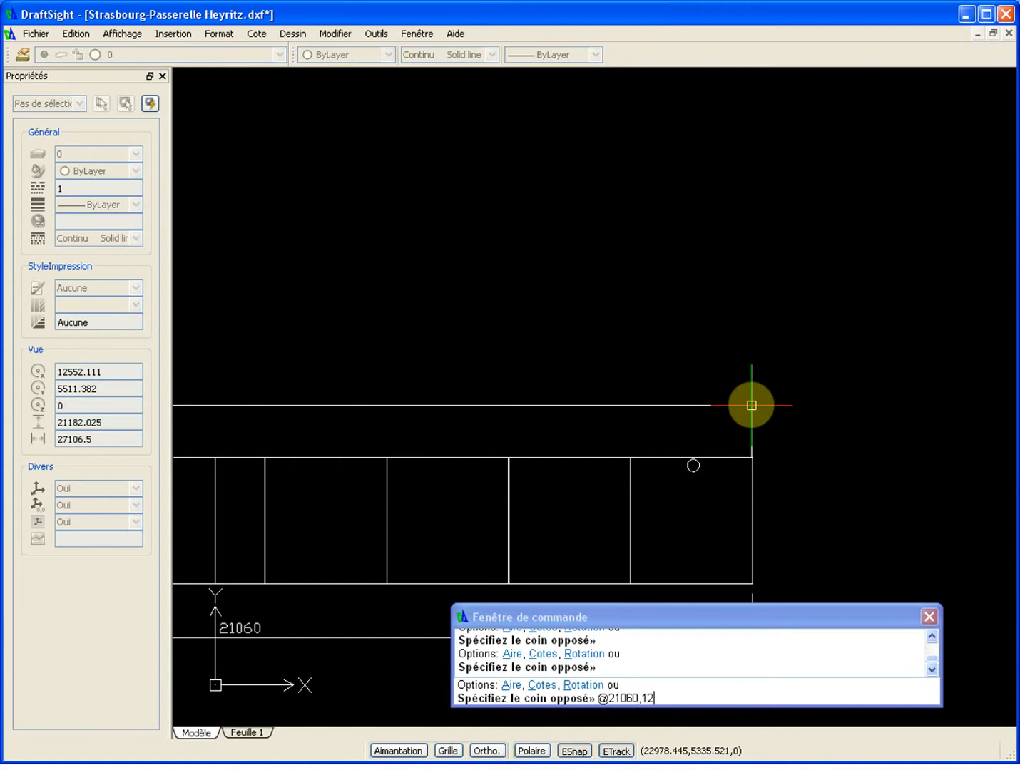
key("Return")
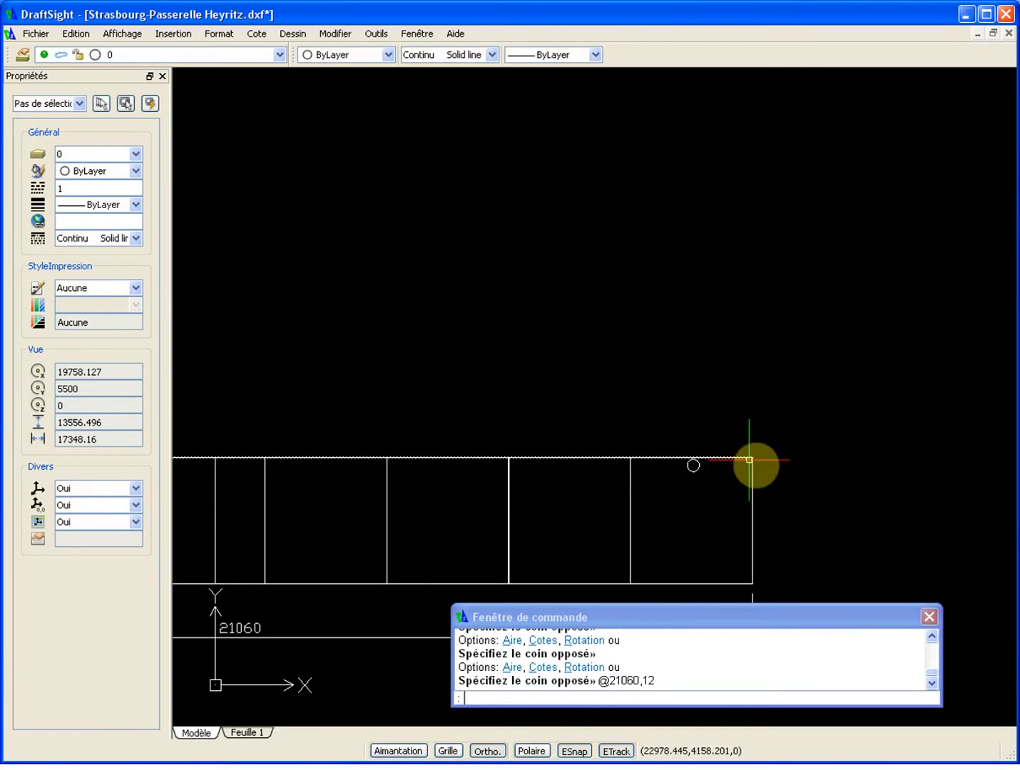
- Copy the new thin rectangle with a reference point at the midpoint of its left edge
scroll(751, 460, "up", 12)
scroll(750, 404, "up", 5)
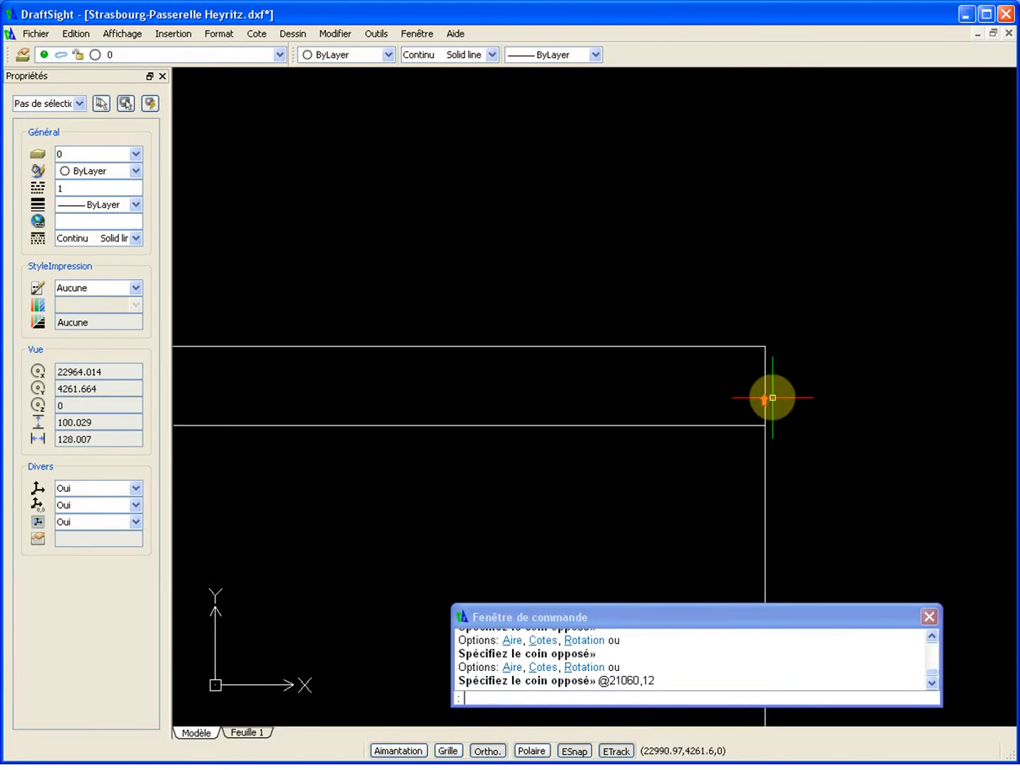
scroll(769, 396, "down", 4)
left_click(771, 394)
scroll(681, 387, "down", 5)
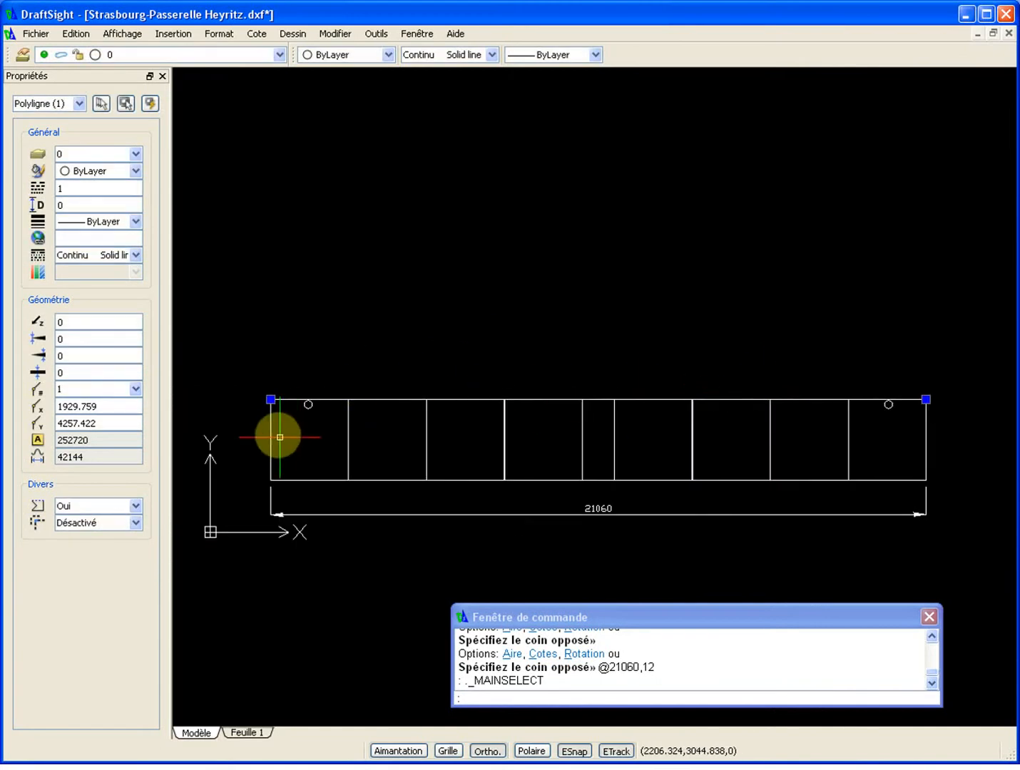
scroll(271, 398, "up", 4)
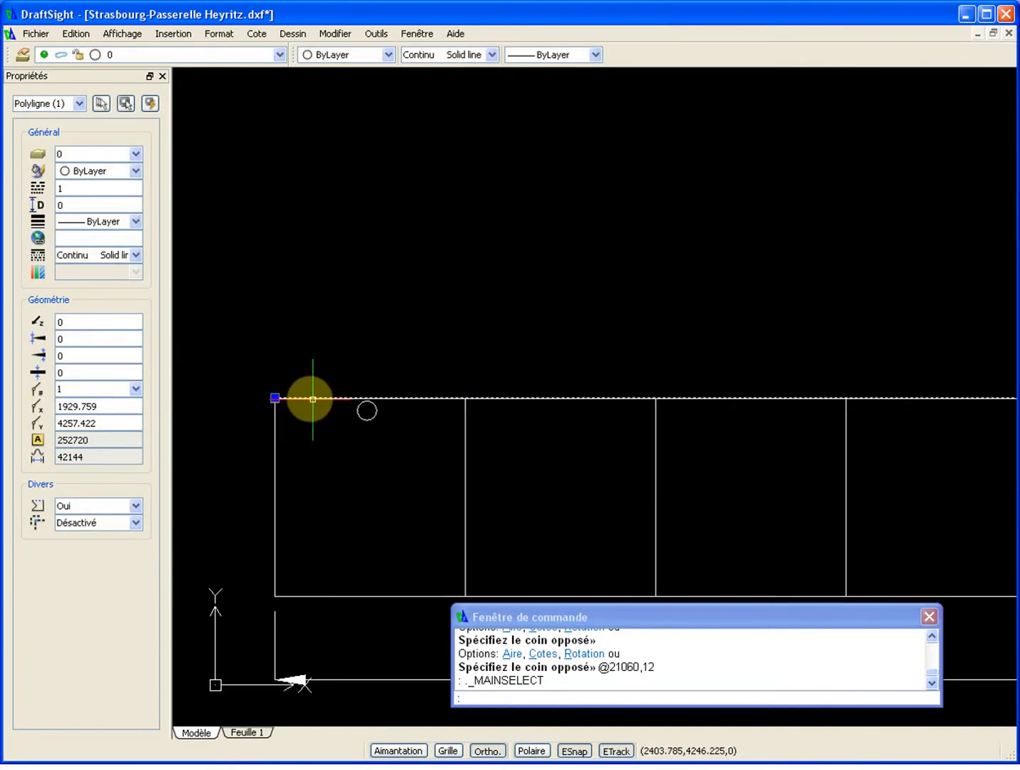
key("ctrl+shift+c")
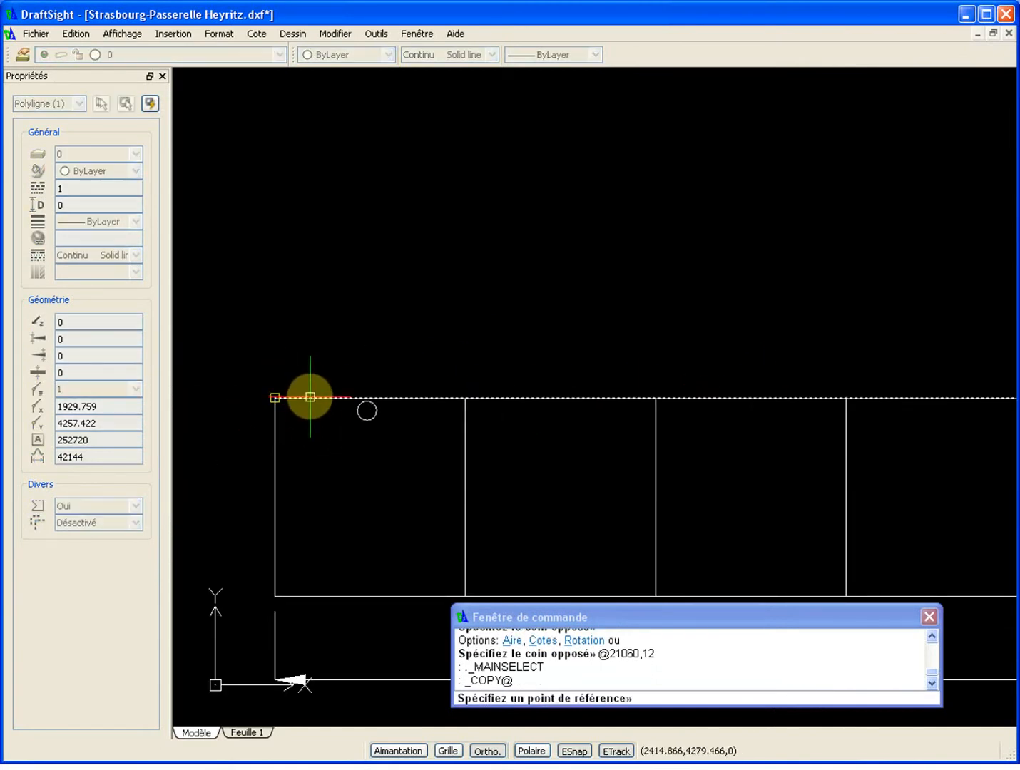
scroll(239, 404, "up", 6)
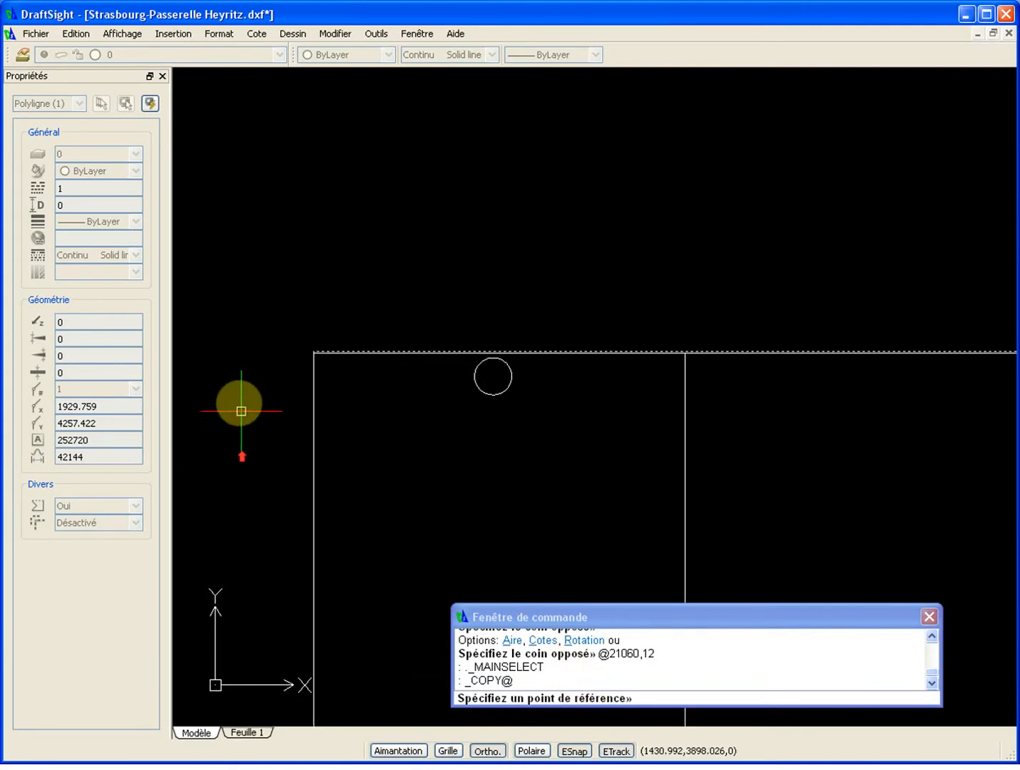
scroll(426, 271, "up", 1)
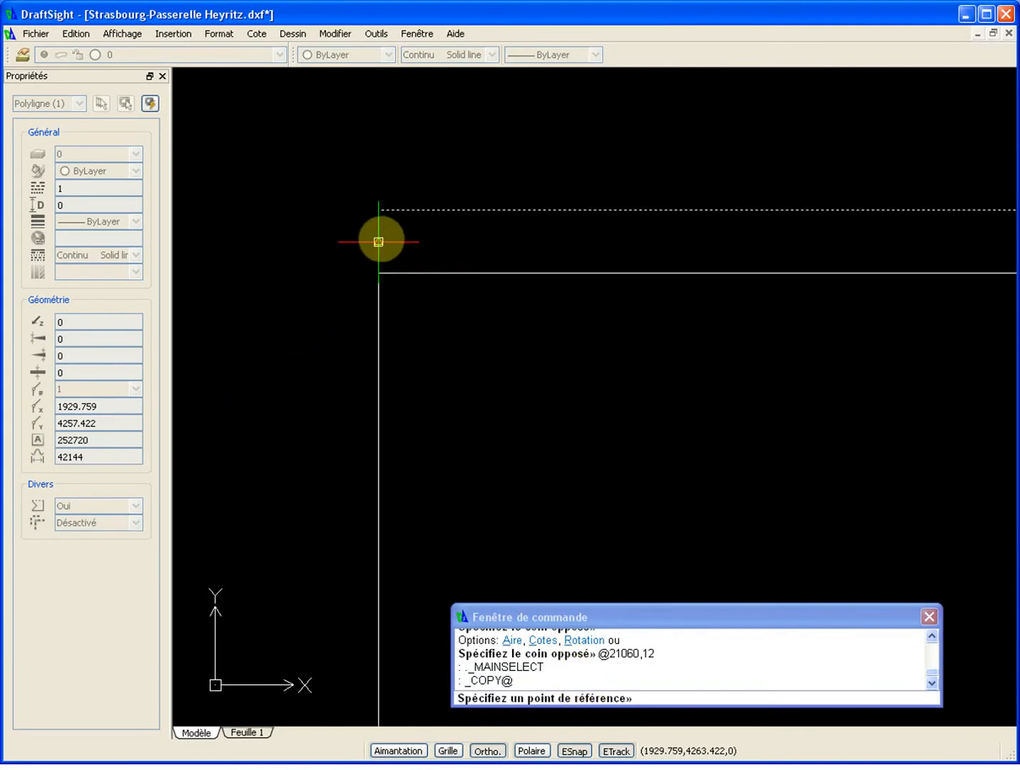
left_click(378, 237)
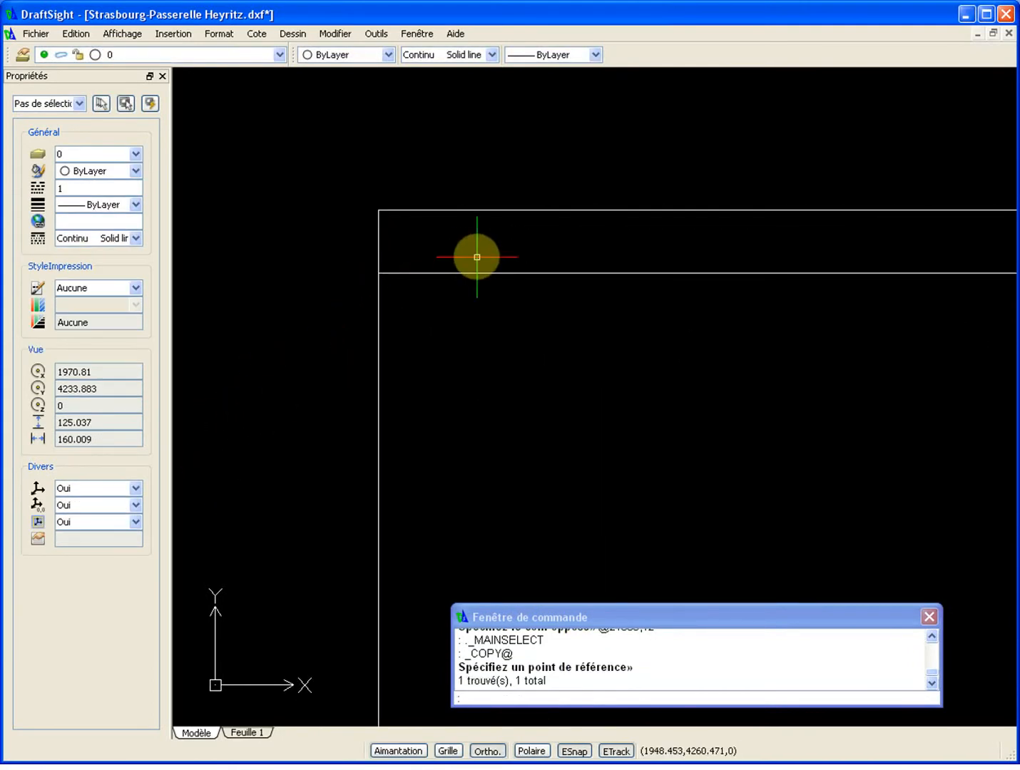
- Paste the copied rectangle as a block directly above the original, aligned with its left edge, at about Y 4290
key("ctrl+shift+v")
scroll(438, 341, "down", 2)
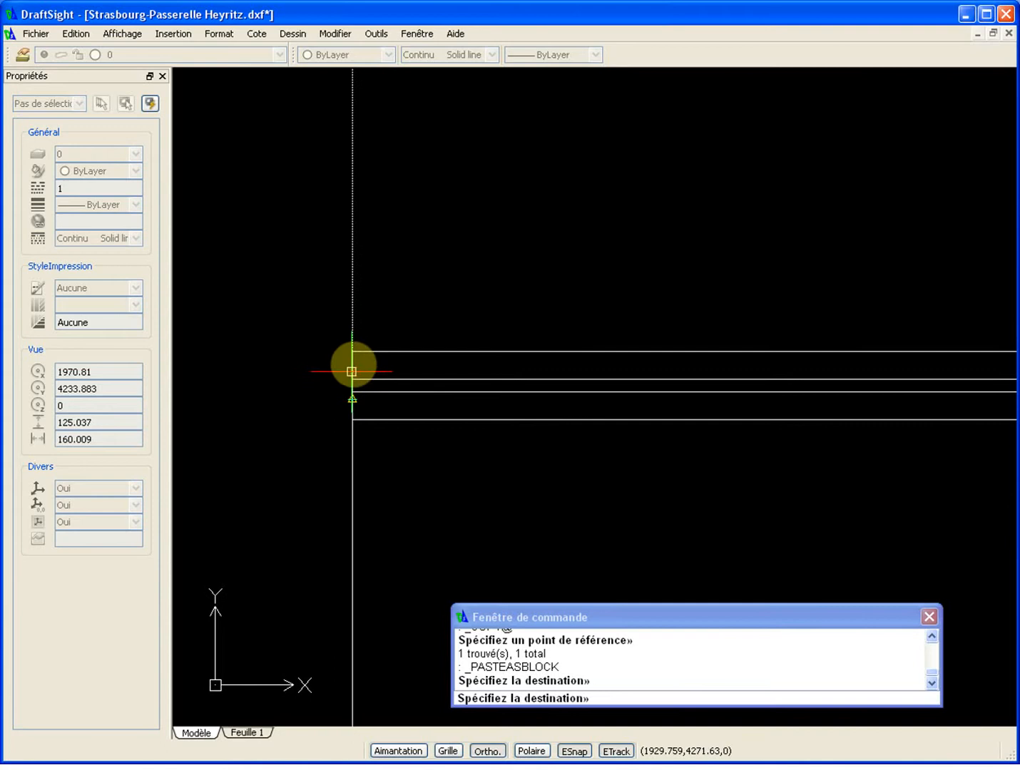
left_click(352, 308)
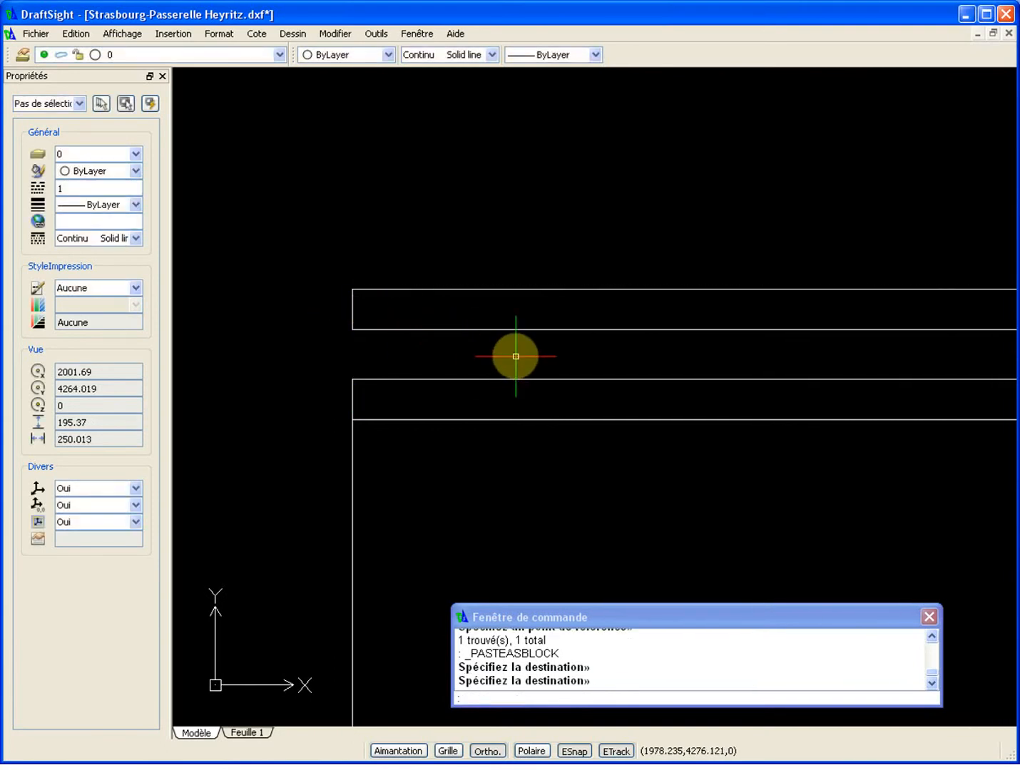
- Delete the original thin rectangle lying on the frame's top edge
key("Return")
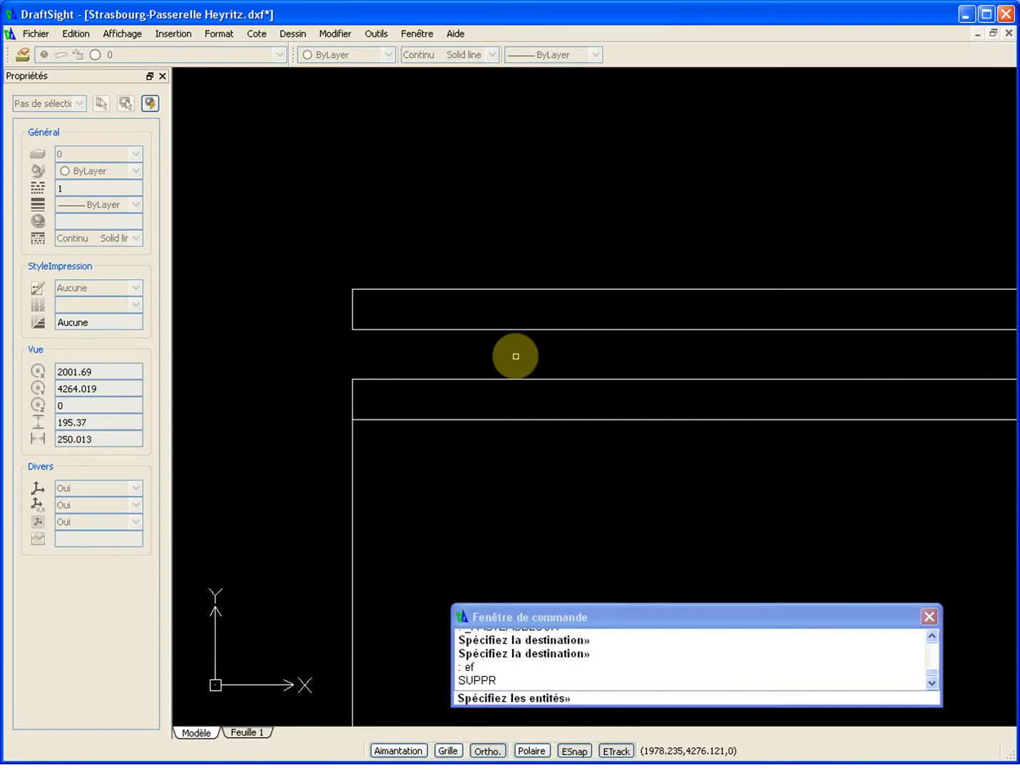
scroll(496, 377, "down", 10)
scroll(512, 378, "up", 7)
scroll(493, 365, "up", 4)
left_click(467, 328)
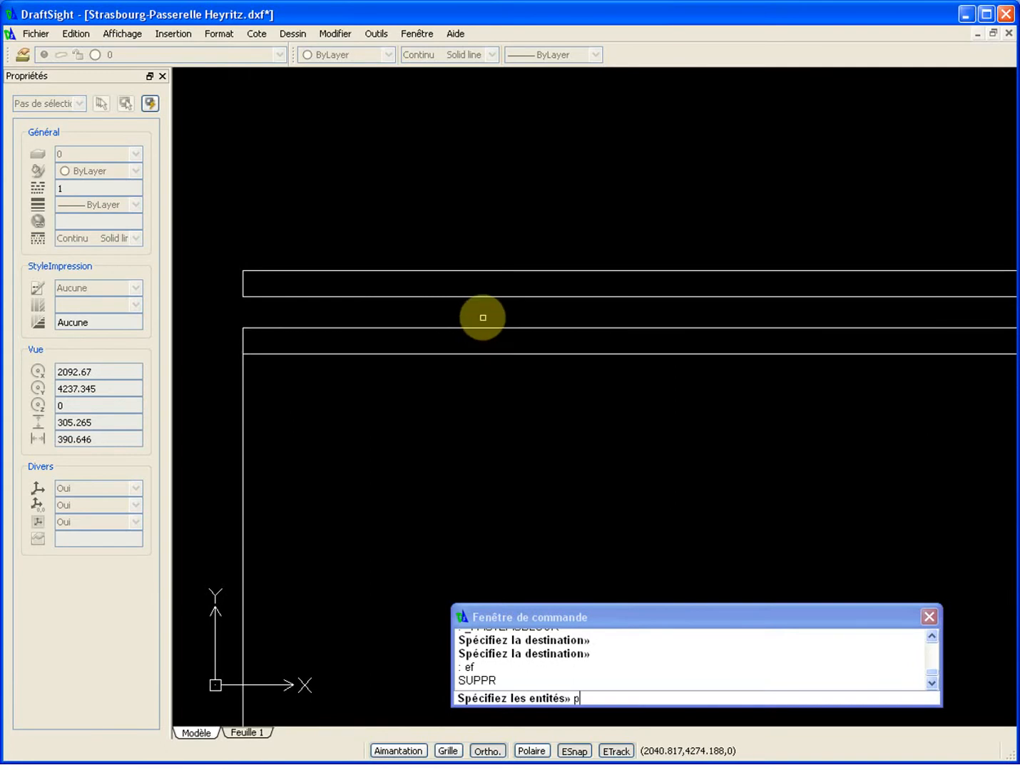
key("Return")
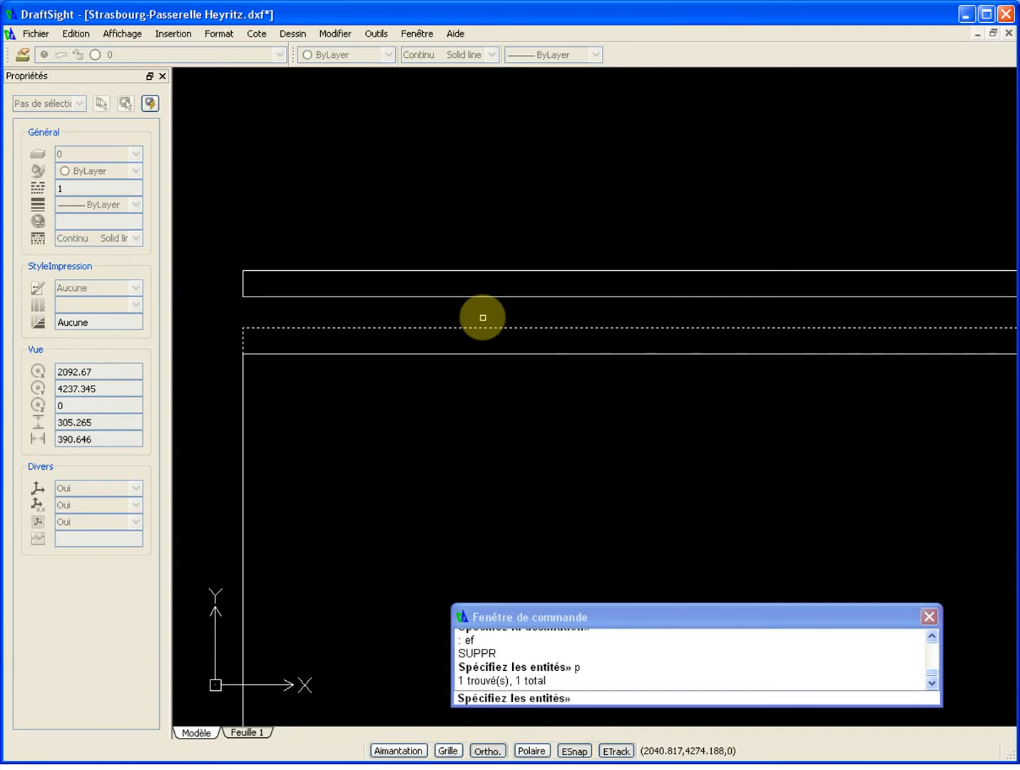
key("Return")
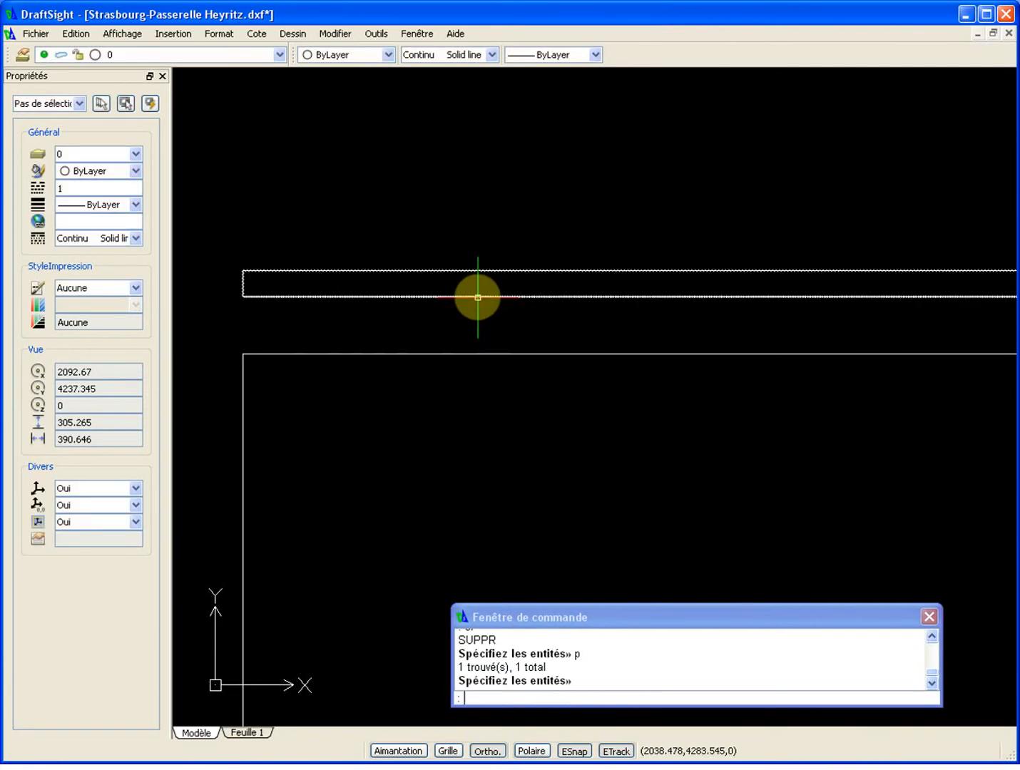
- Move the pasted block by its insertion point to the midpoint of the frame's left edge
left_click(478, 297)
scroll(478, 296, "down", 3)
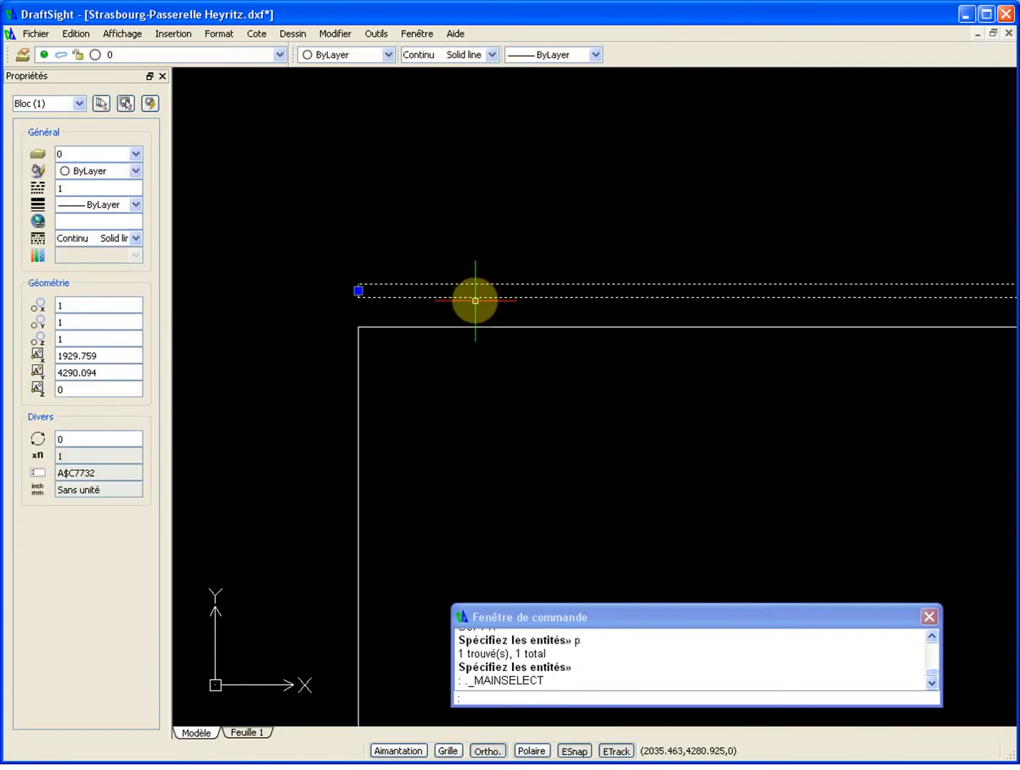
scroll(452, 307, "down", 3)
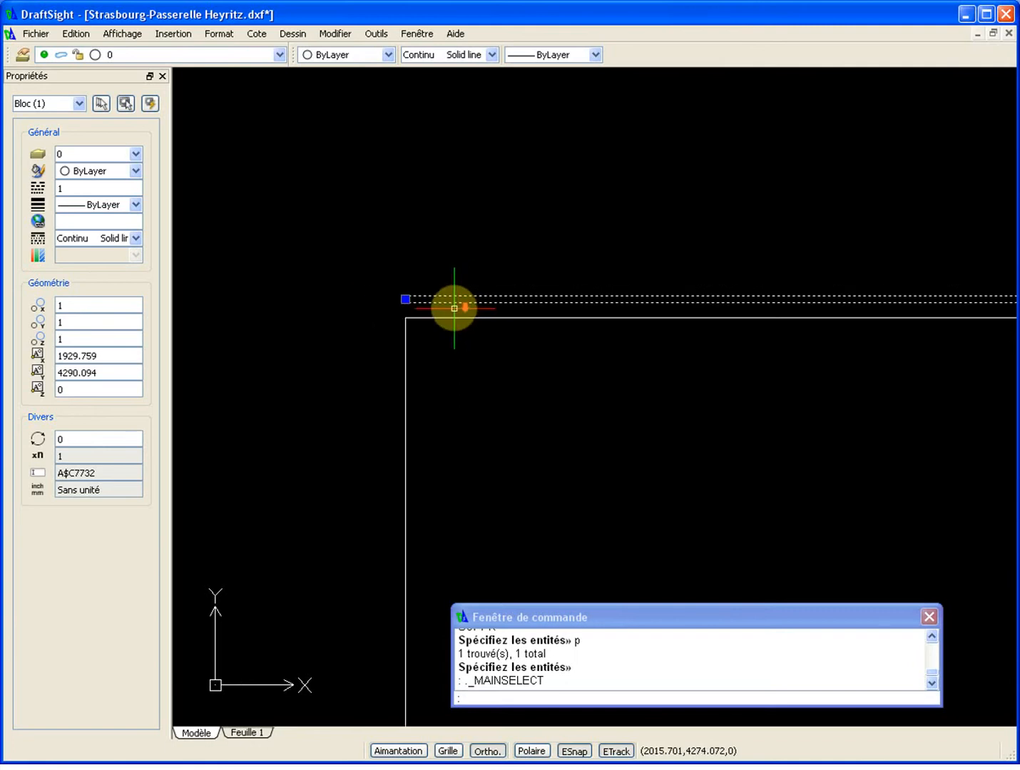
scroll(411, 305, "up", 9)
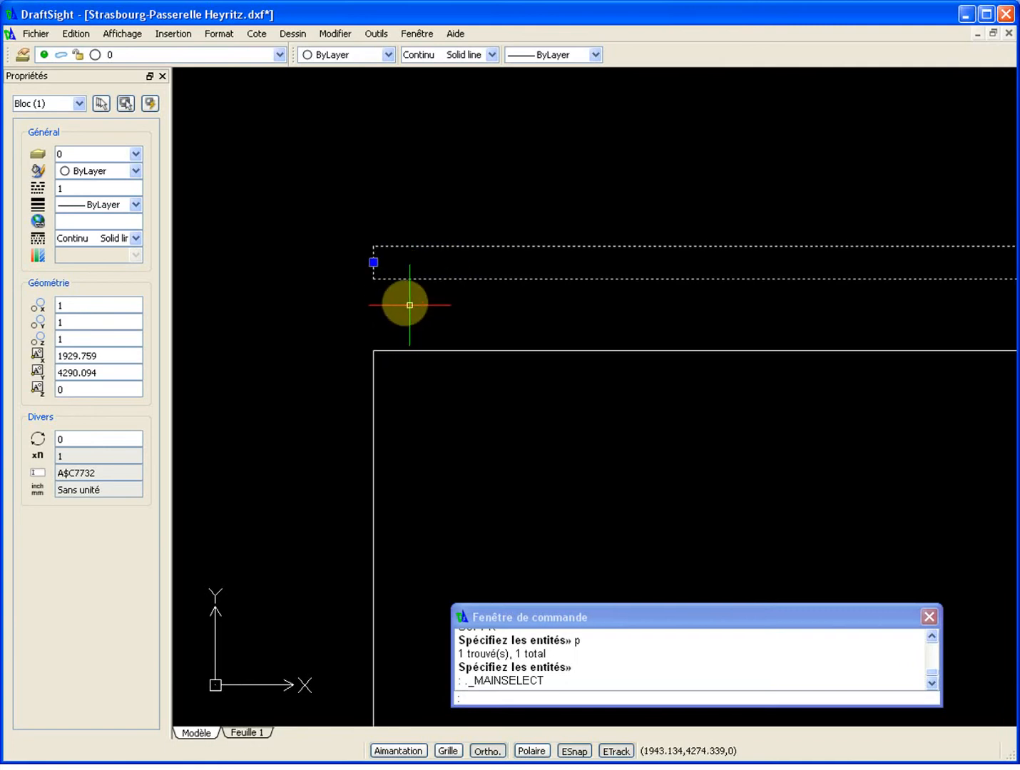
scroll(349, 225, "down", 6)
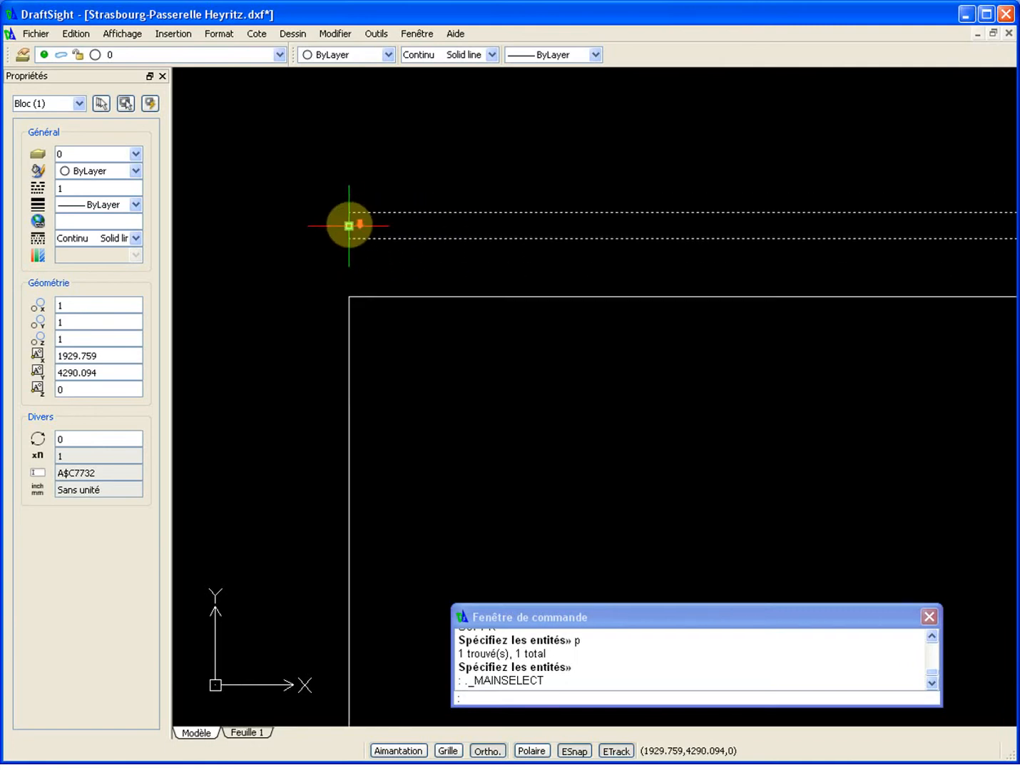
scroll(353, 217, "up", 5)
scroll(349, 221, "up", 6)
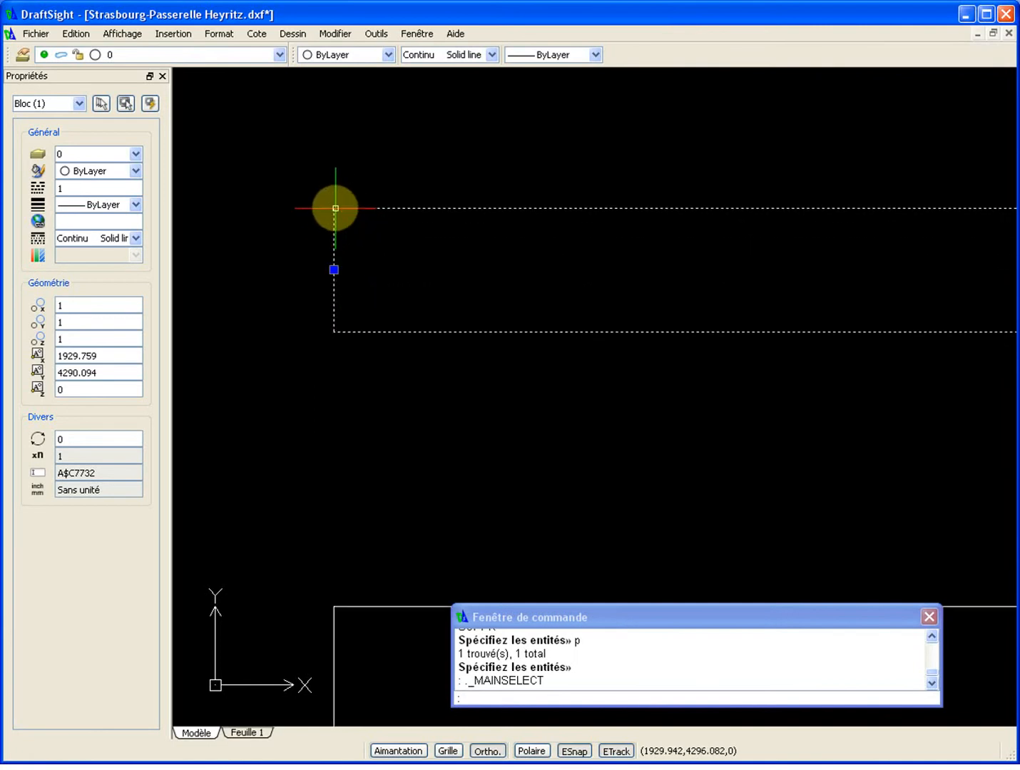
scroll(342, 333, "down", 5)
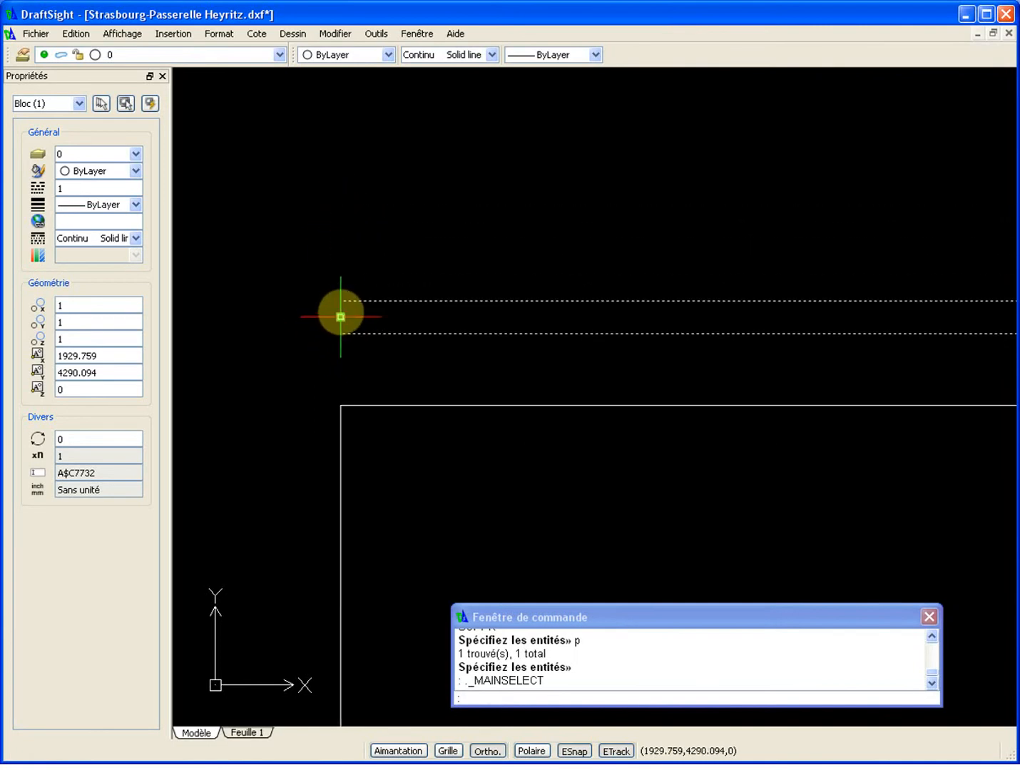
left_click(341, 318)
scroll(345, 341, "down", 10)
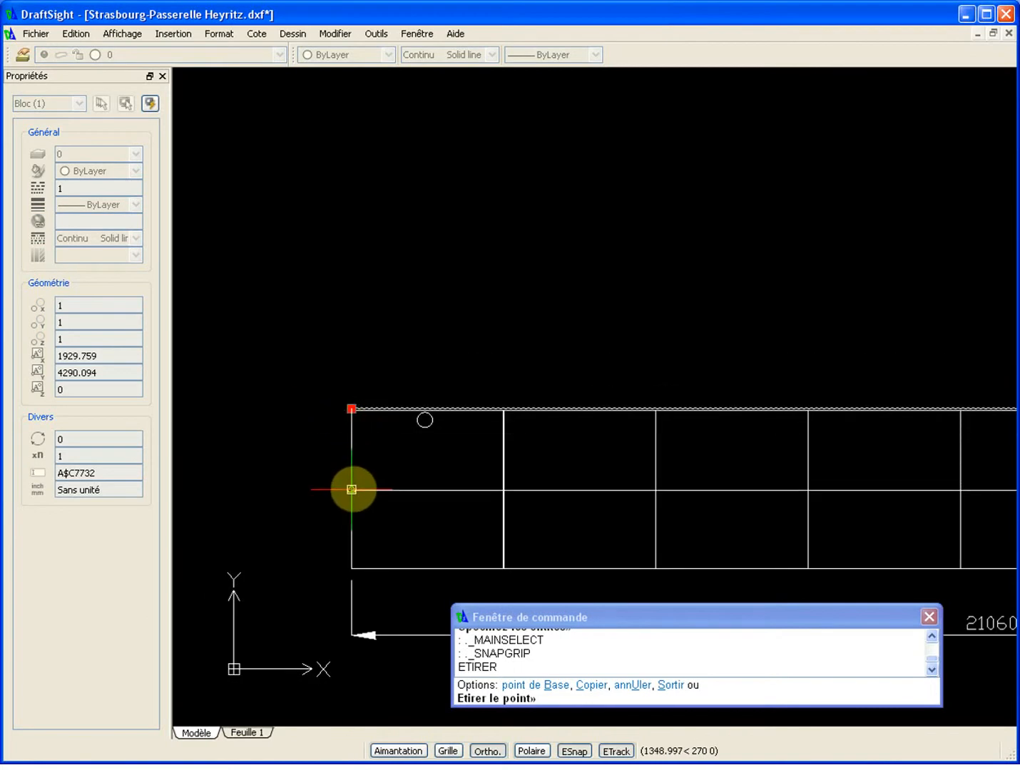
left_click(353, 489)
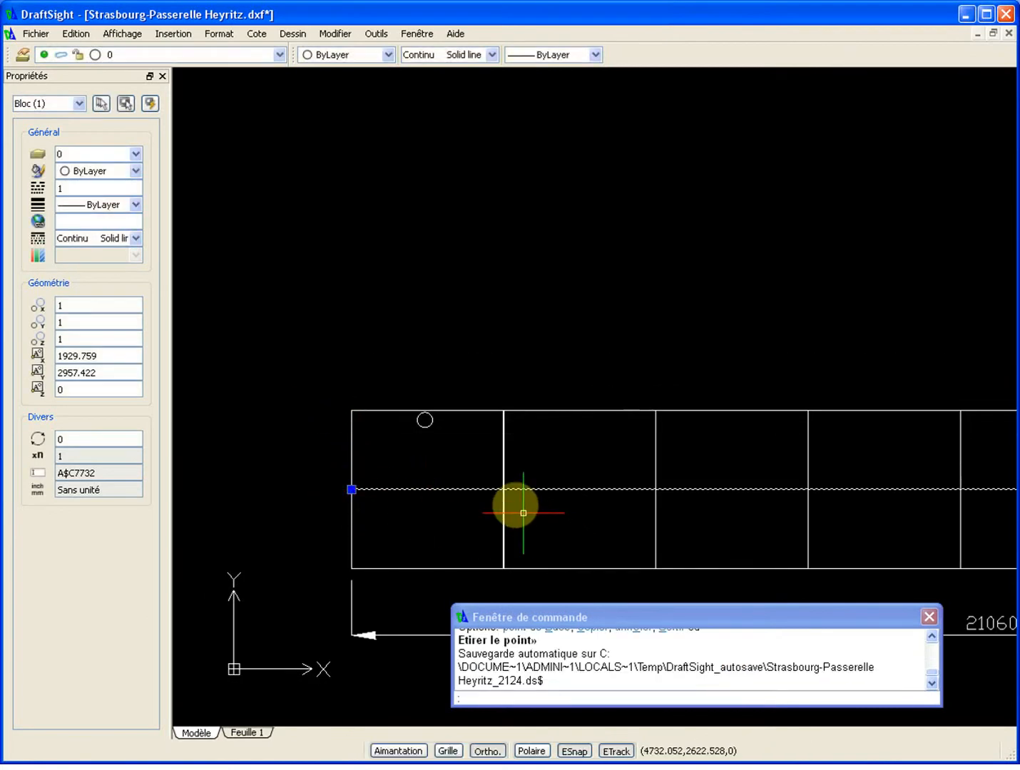
- Examine where the horizontal bar block crosses the double vertical line at the first bay's right side
scroll(524, 510, "up", 8)
scroll(462, 407, "up", 10)
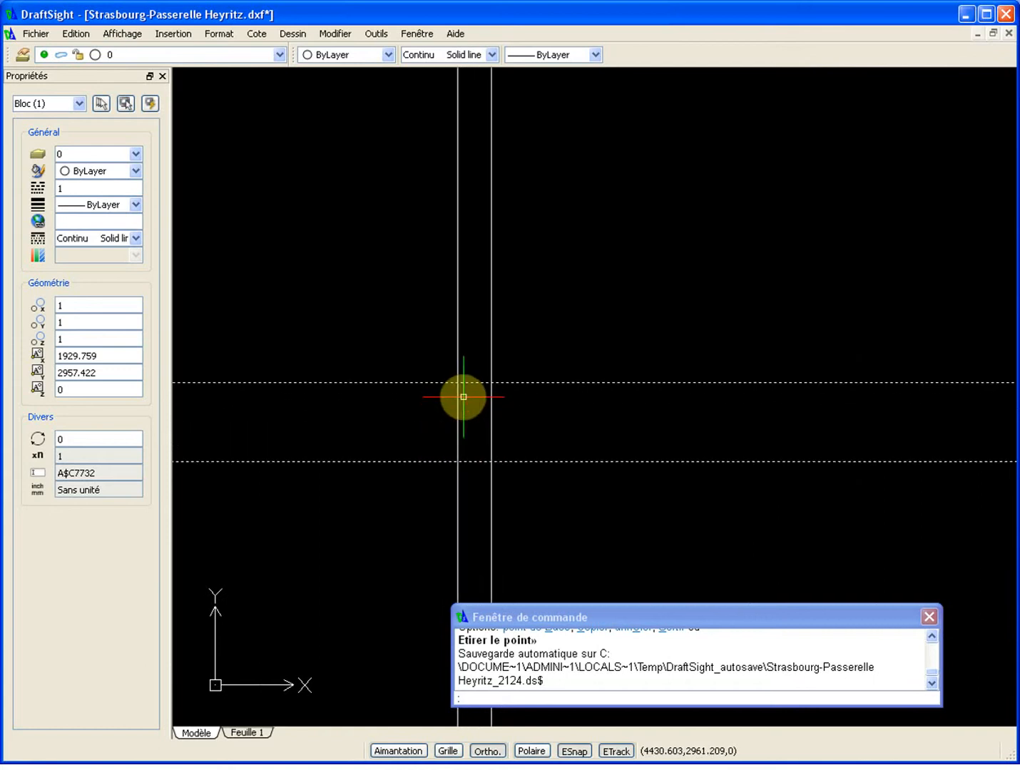
middle_click_drag(462, 398, 485, 420)
scroll(486, 419, "down", 1)
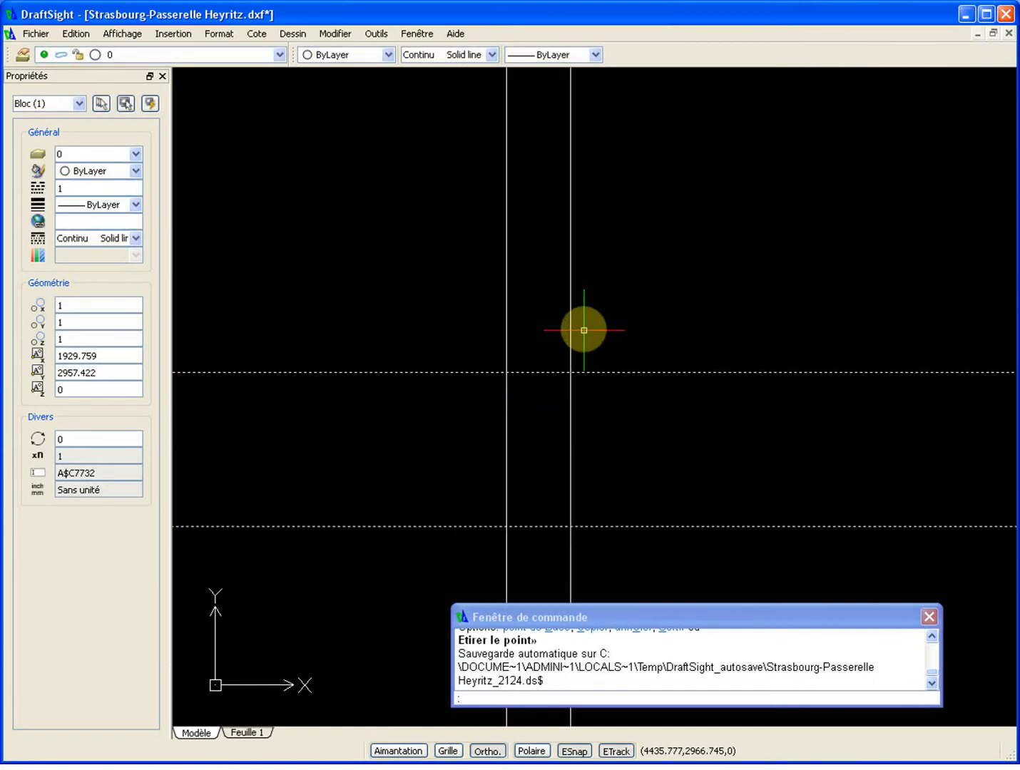
key("Escape")
left_click(626, 373)
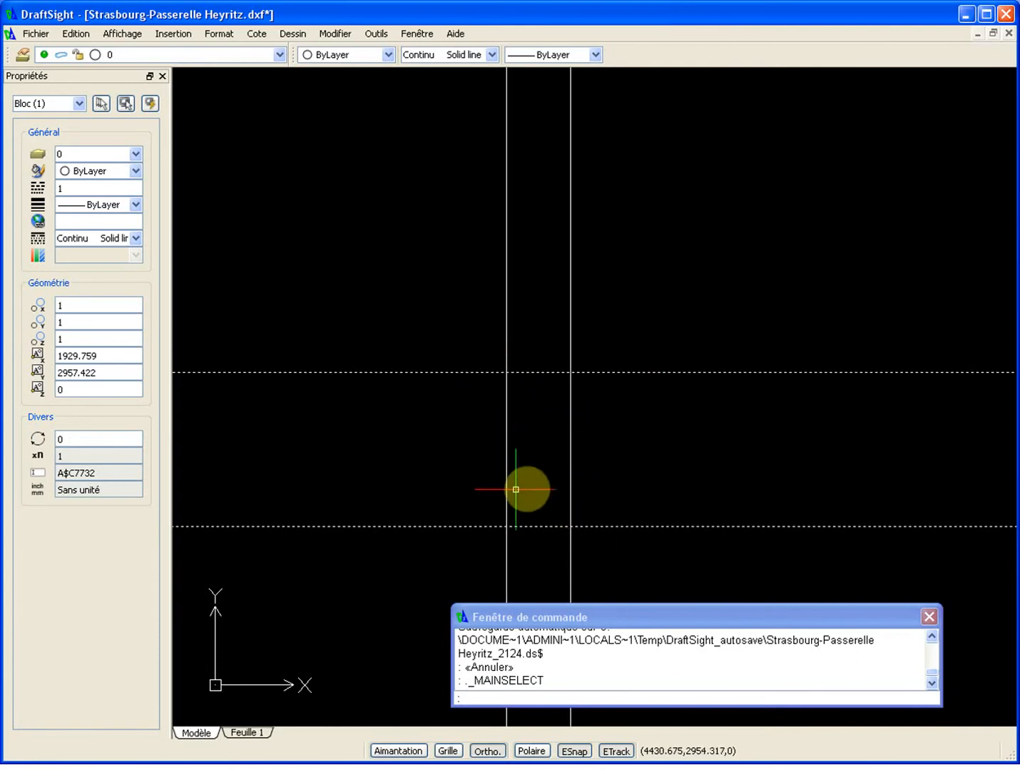
key("Escape")
- Open the horizontal bar block A$C7732 for in-place component editing
scroll(596, 420, "down", 5)
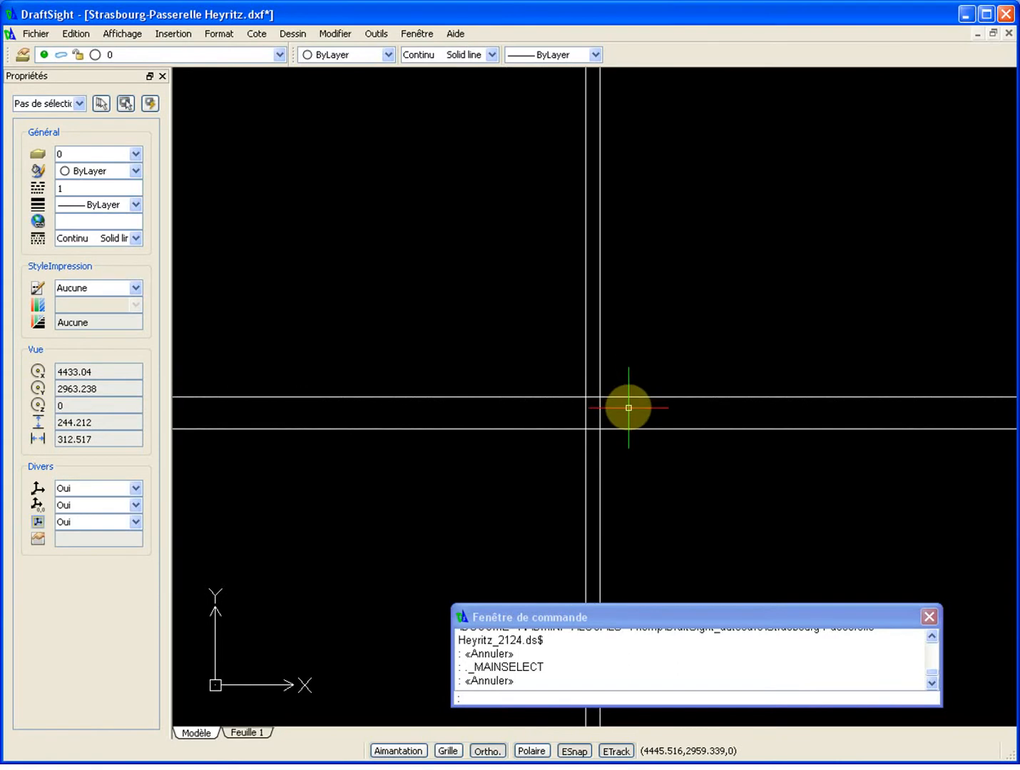
scroll(639, 402, "down", 5)
scroll(649, 404, "down", 1)
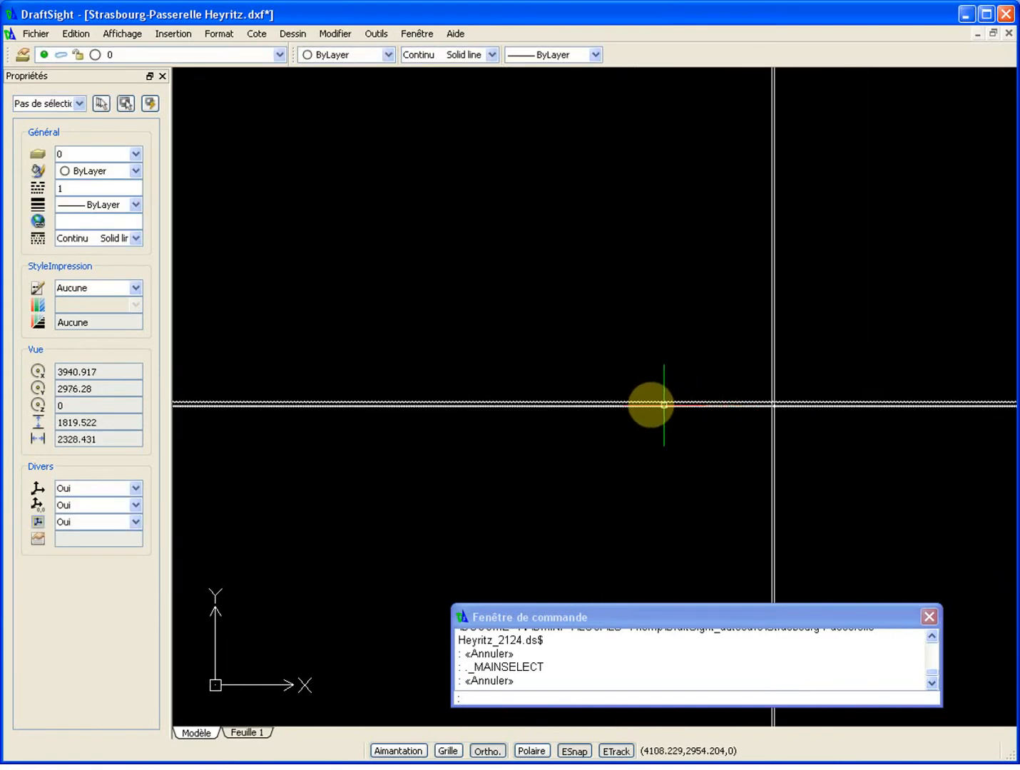
scroll(698, 417, "down", 4)
double_click(698, 415)
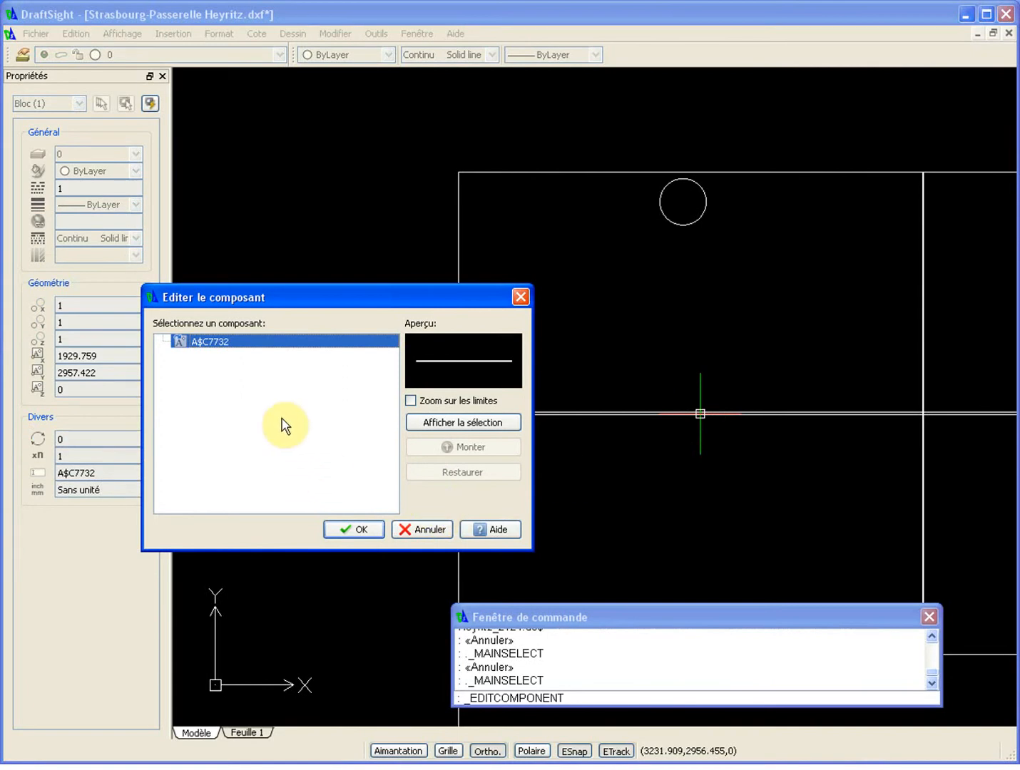
left_click(363, 534)
- Start a polyline mask on the horizontal bar and run its upper edge from the bar's upper-left corner to its upper-right corner
middle_click_drag(815, 490, 594, 476)
scroll(594, 476, "down", 2)
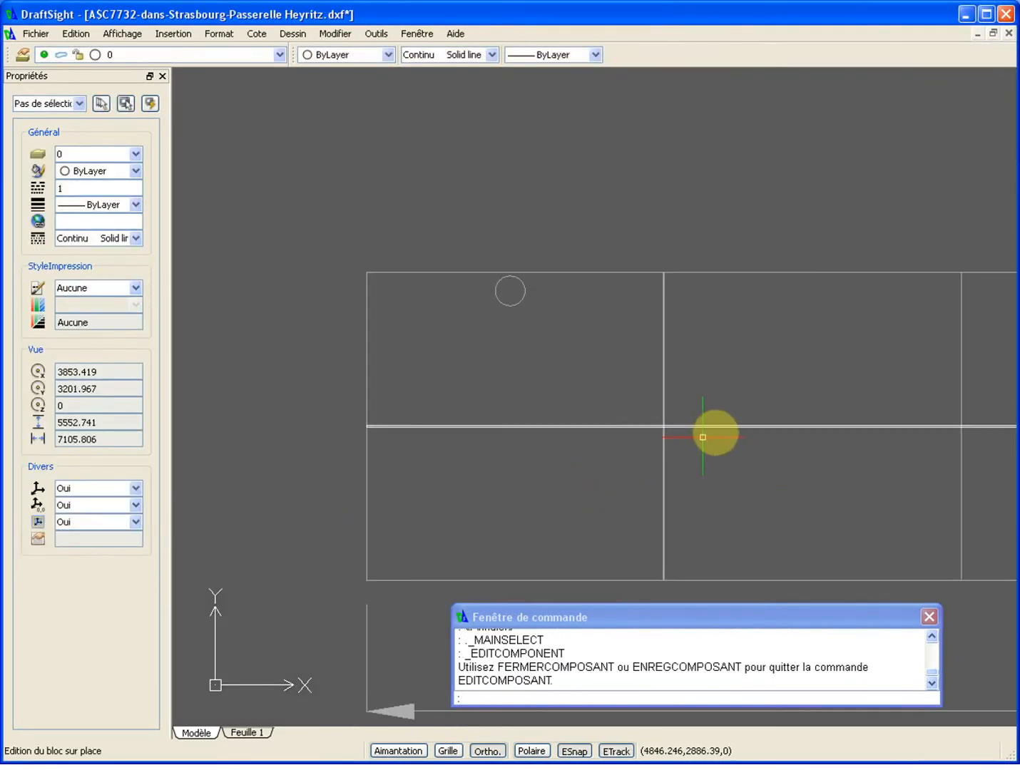
left_click(703, 427)
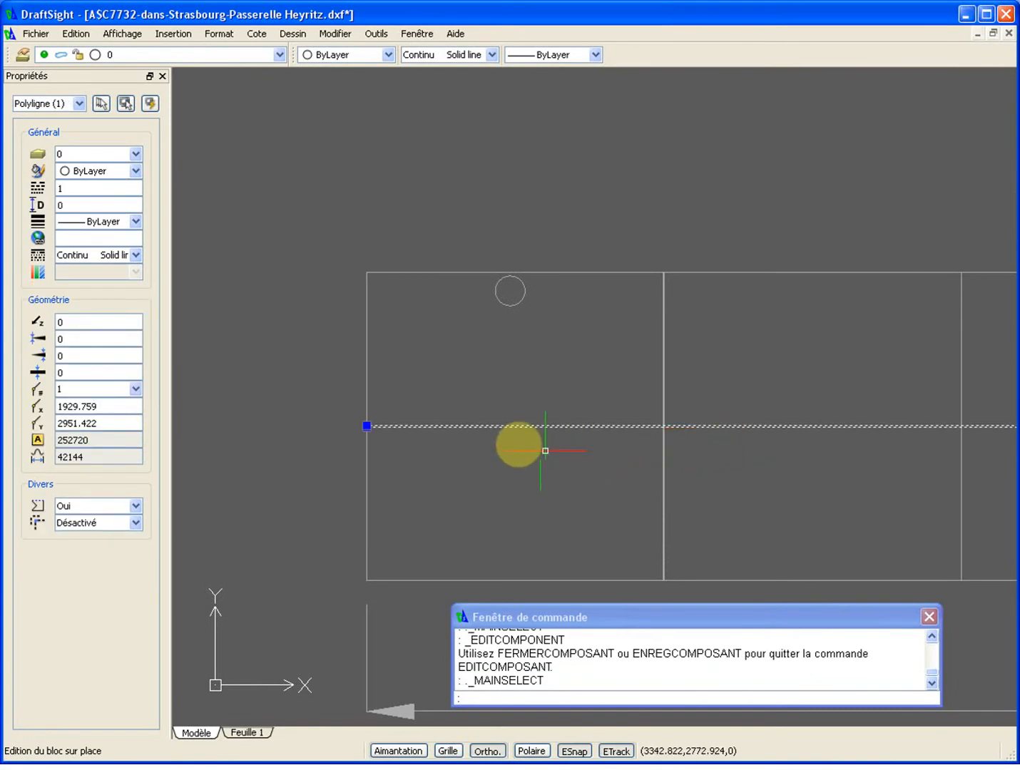
key("Escape")
scroll(377, 429, "up", 4)
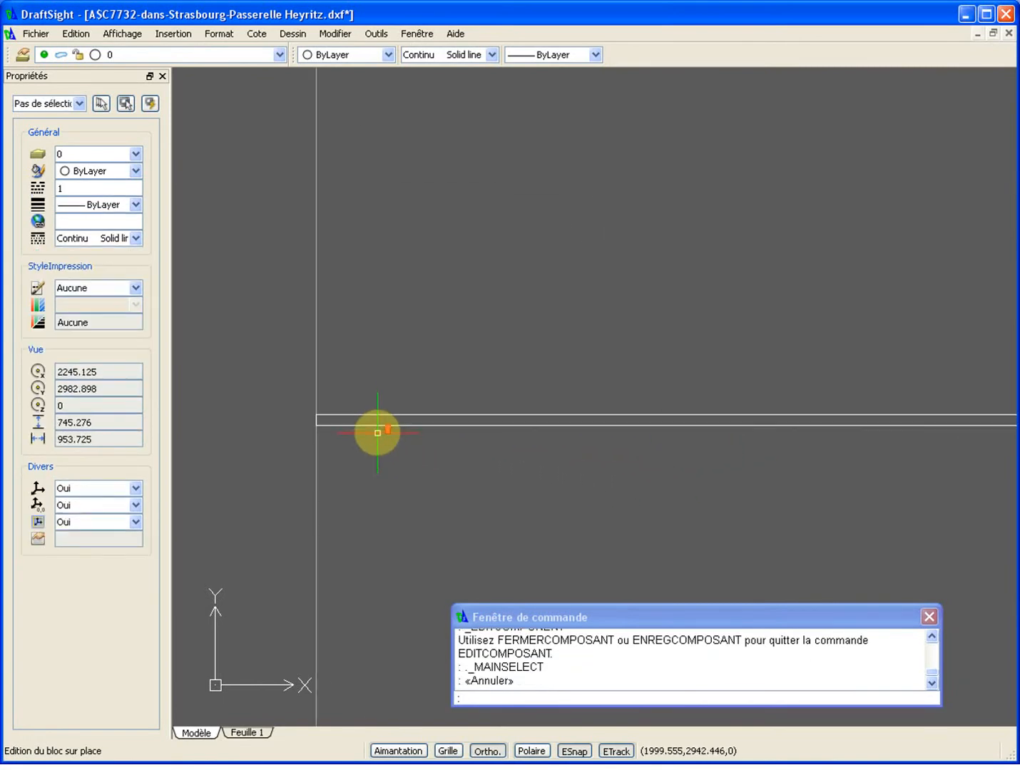
scroll(307, 417, "up", 4)
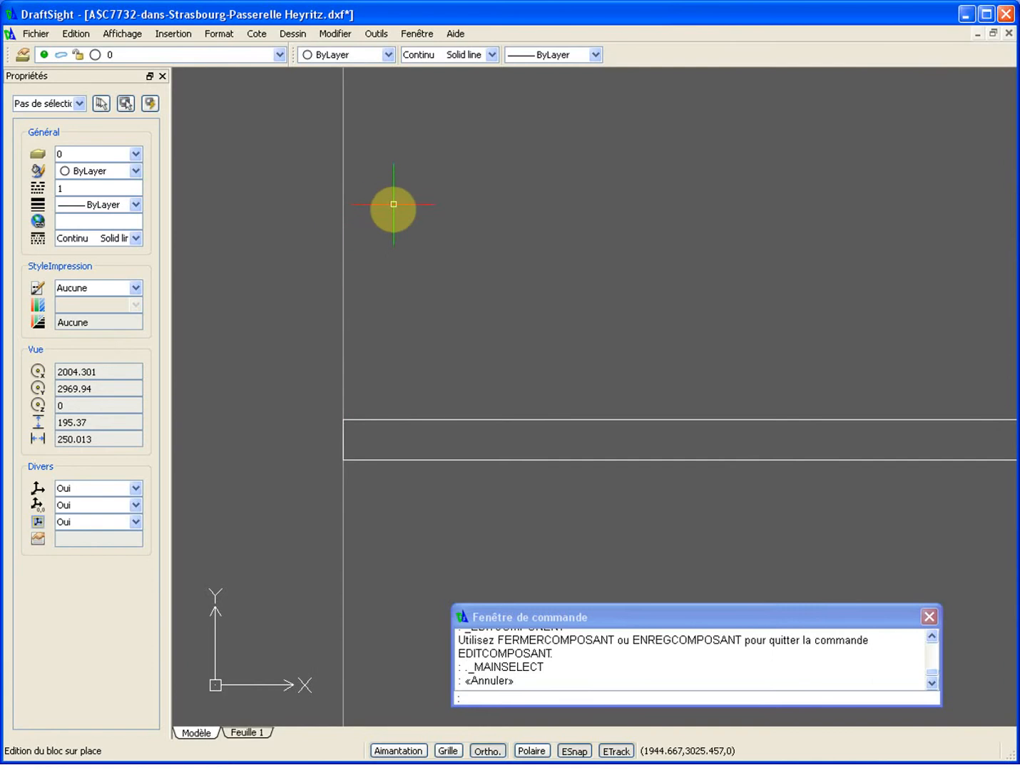
left_click(292, 35)
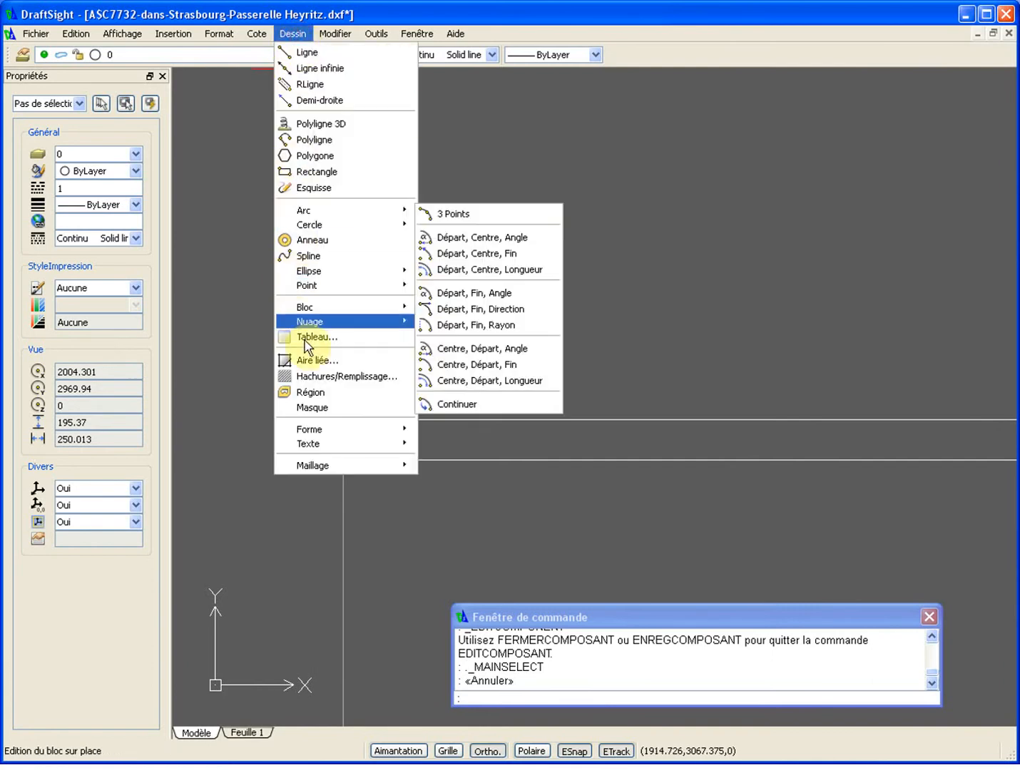
left_click(306, 410)
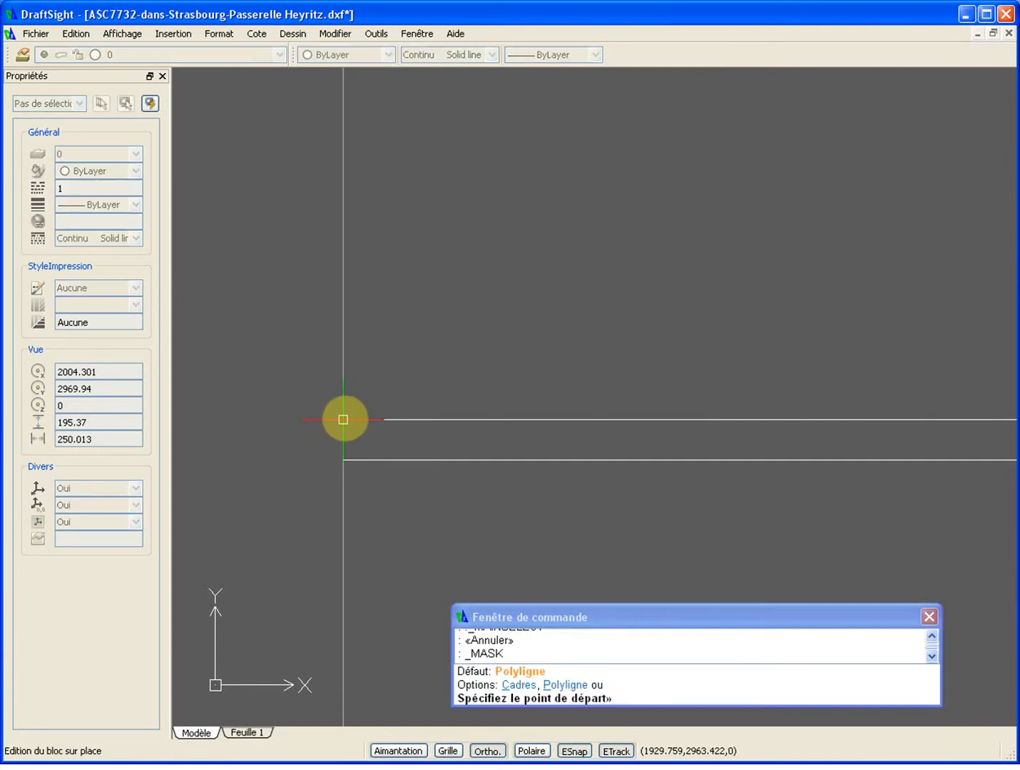
left_click(343, 418)
scroll(613, 466, "down", 5)
middle_click_drag(800, 451, 311, 384)
scroll(313, 384, "down", 6)
scroll(481, 390, "down", 5)
middle_click_drag(683, 396, 345, 394)
scroll(345, 394, "down", 2)
middle_click_drag(738, 382, 441, 394)
scroll(441, 394, "down", 1)
scroll(639, 399, "up", 8)
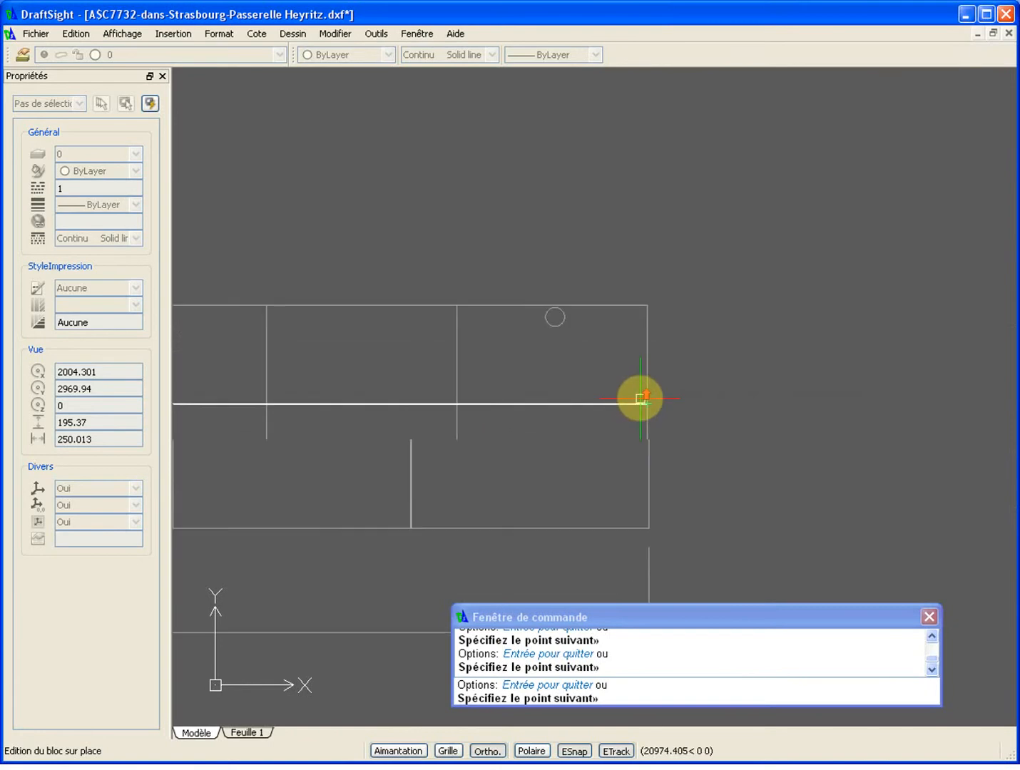
left_click(682, 431)
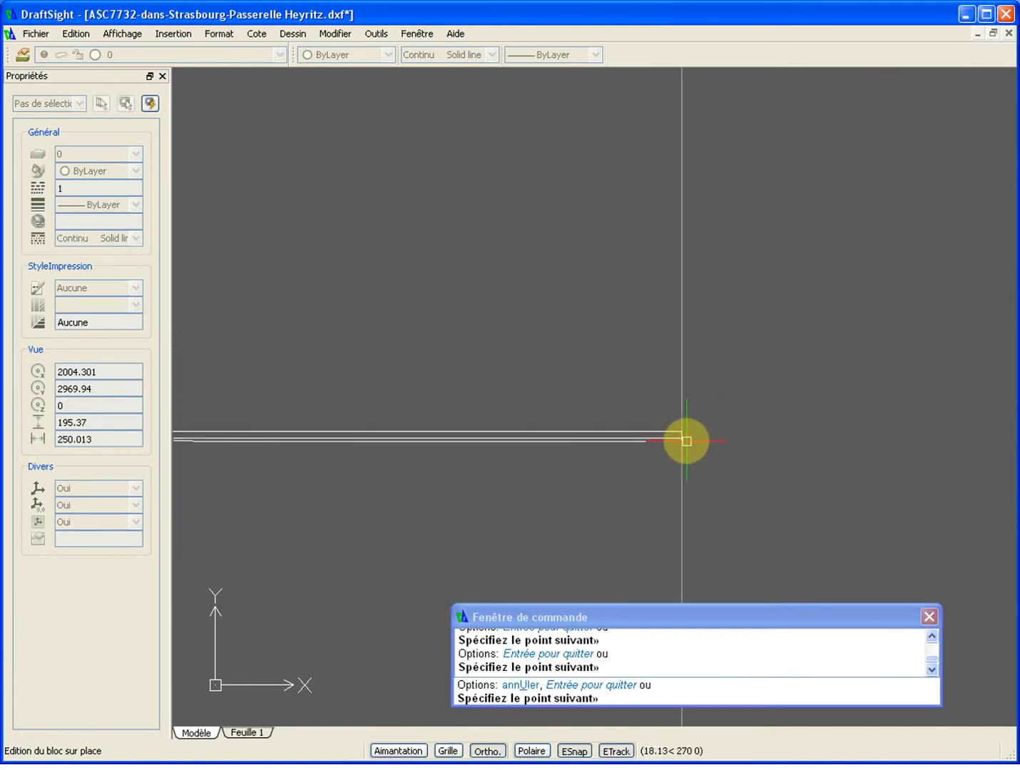
- Continue the mask around the bar's lower-right corner and back along its lower edge to the left end, completing the outline
left_click(683, 435)
scroll(590, 462, "down", 4)
scroll(556, 467, "down", 6)
middle_click_drag(485, 477, 927, 472)
scroll(922, 473, "down", 1)
scroll(574, 483, "up", 14)
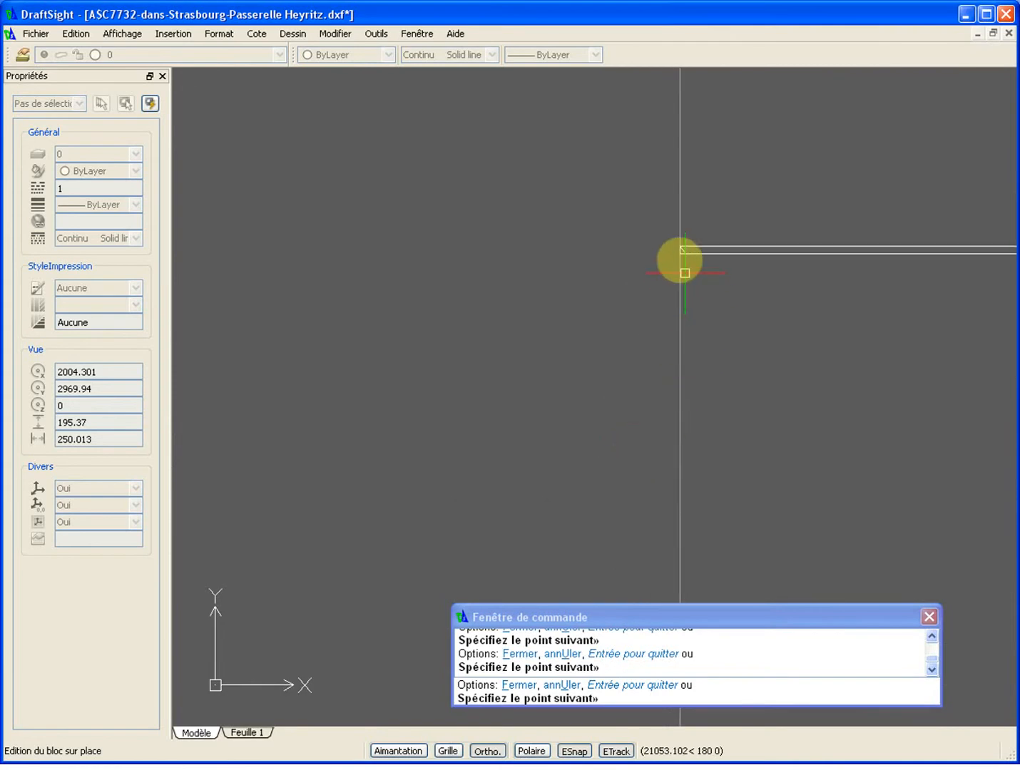
key("Return")
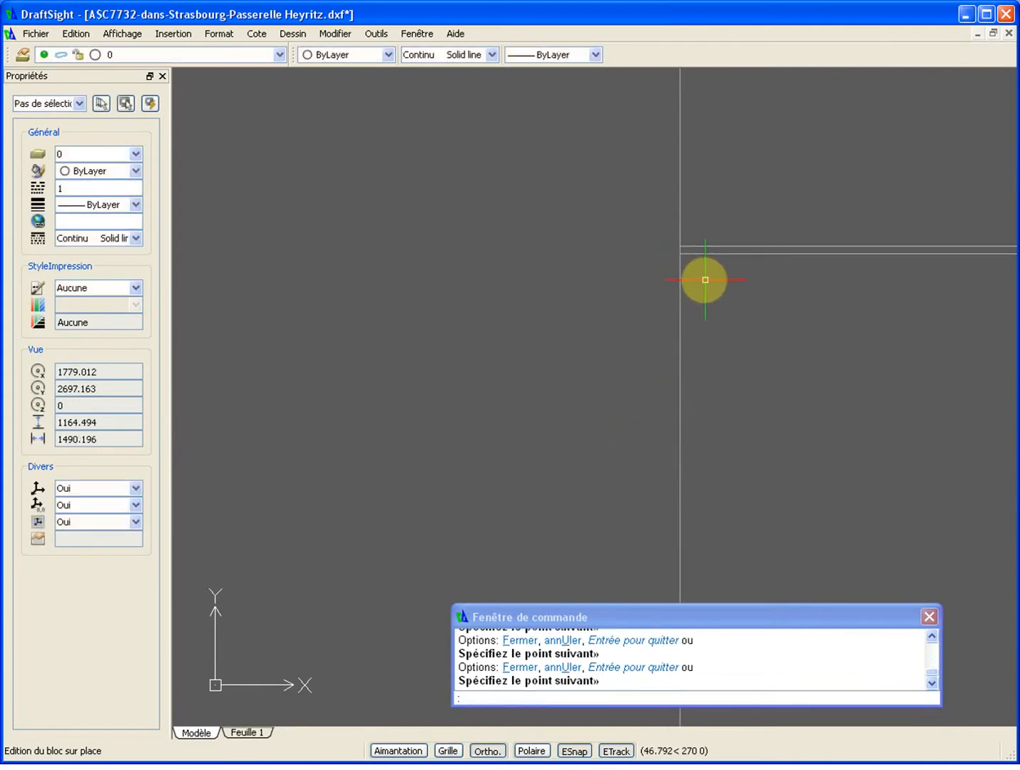
- Examine how the mask covers the double vertical line where the bar crosses it at the first bay's right side
scroll(734, 310, "down", 2)
middle_click_drag(734, 310, 478, 413)
scroll(482, 420, "down", 1)
key("Escape")
scroll(517, 385, "down", 6)
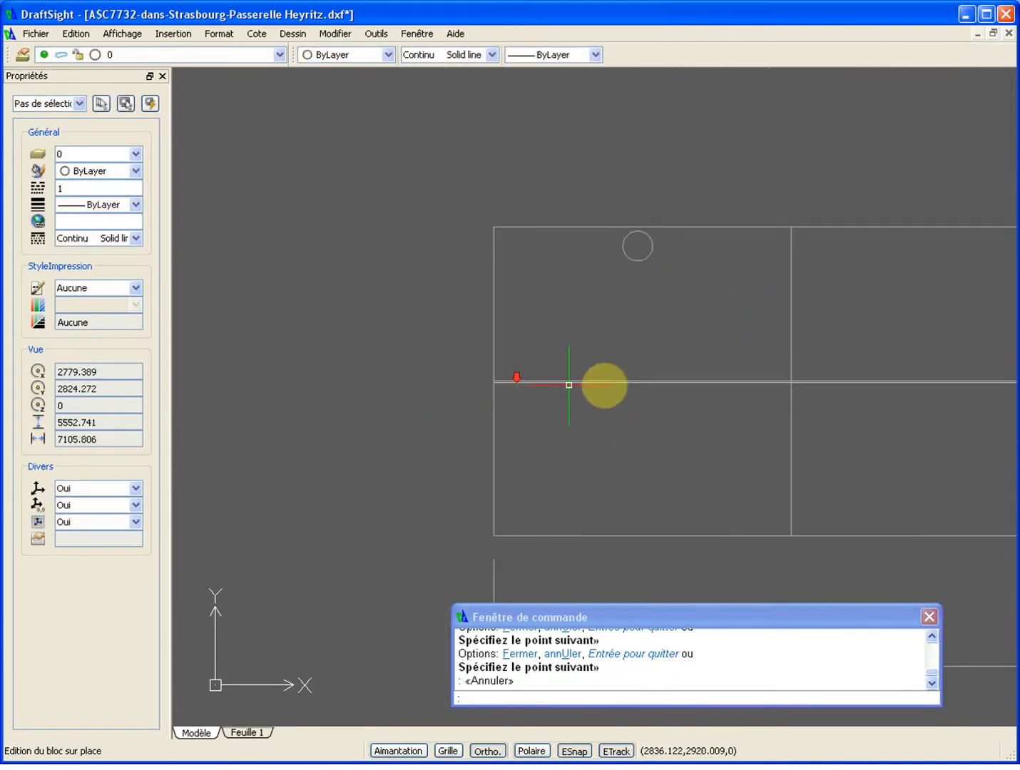
scroll(744, 383, "up", 7)
scroll(709, 387, "up", 8)
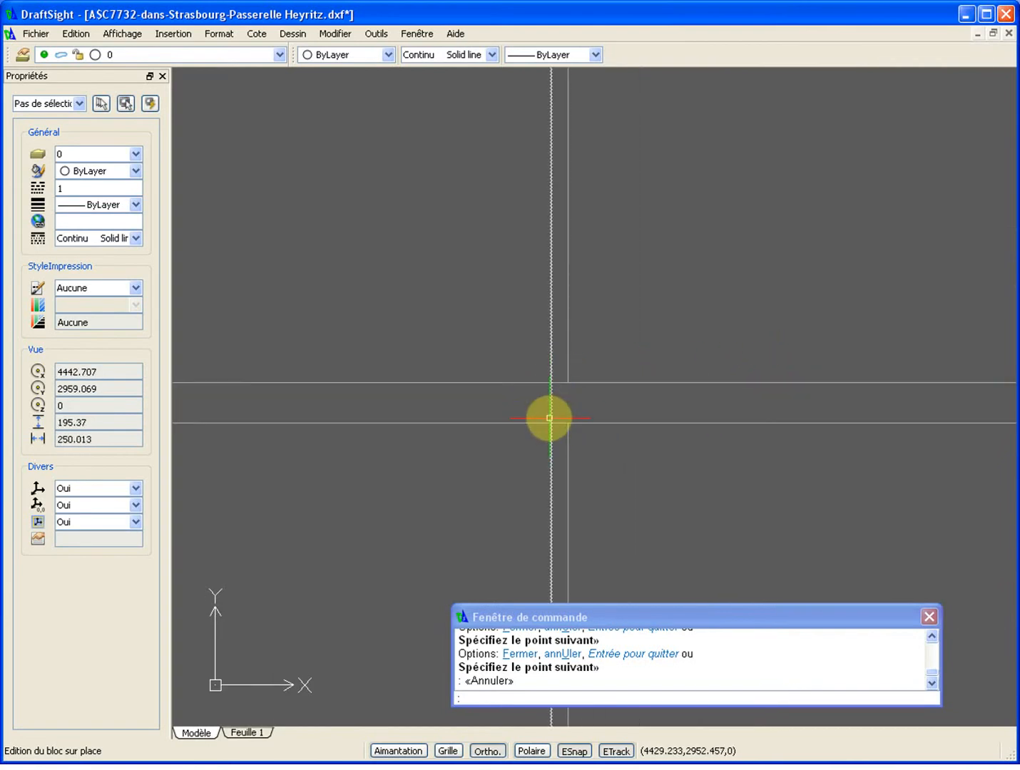
left_click(514, 355)
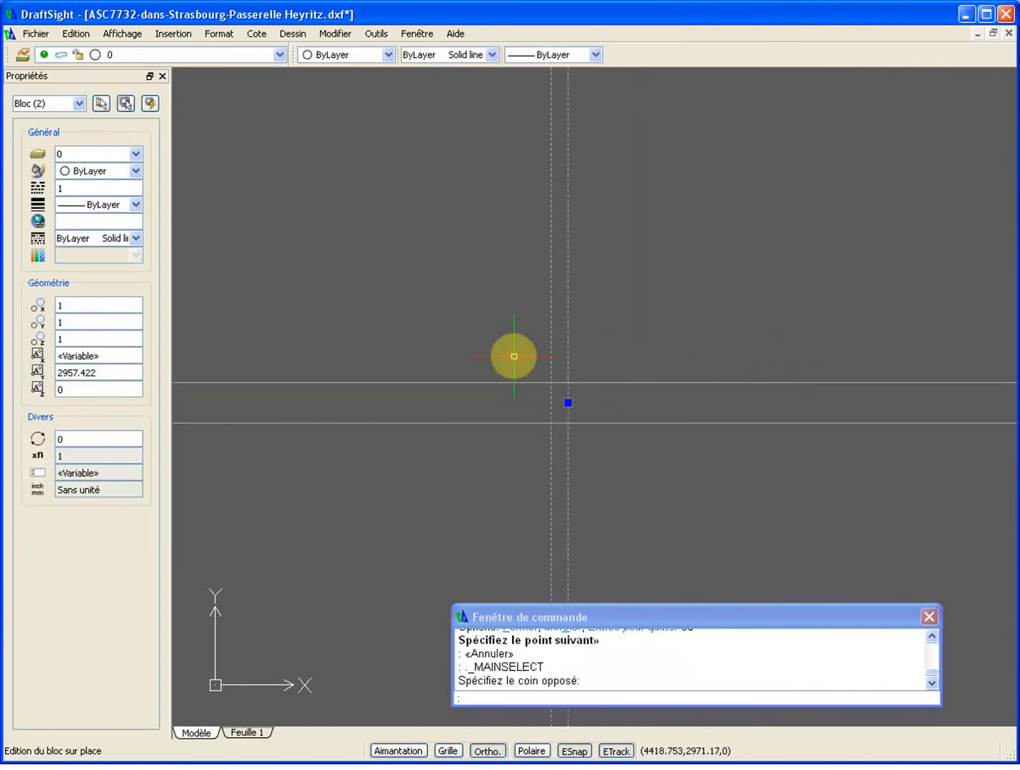
key("Escape")
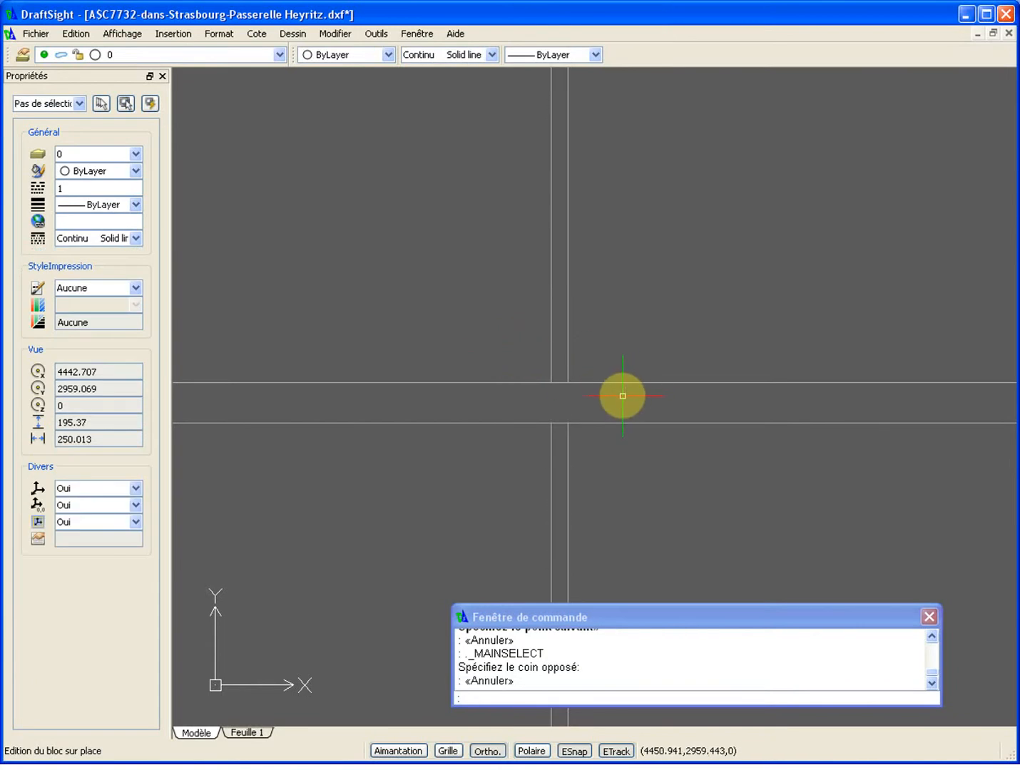
- Draw two vertical lines across the bar's 12-unit height, aligned with the double vertical line at the first bay's right side
scroll(625, 358, "down", 2)
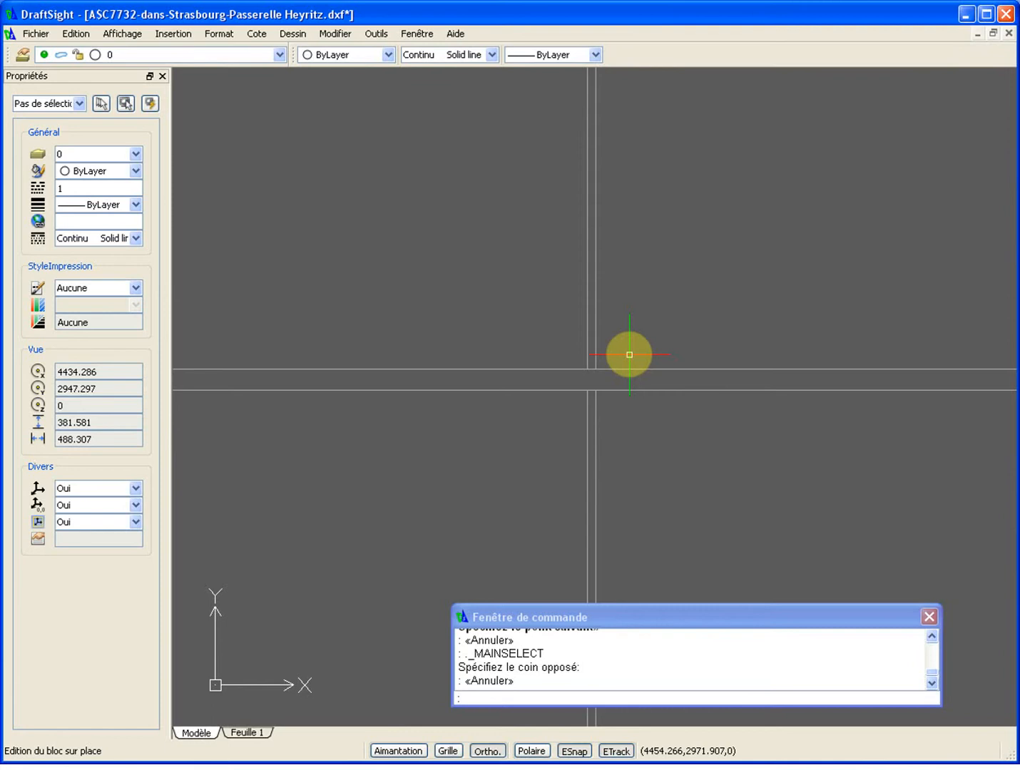
scroll(596, 382, "up", 2)
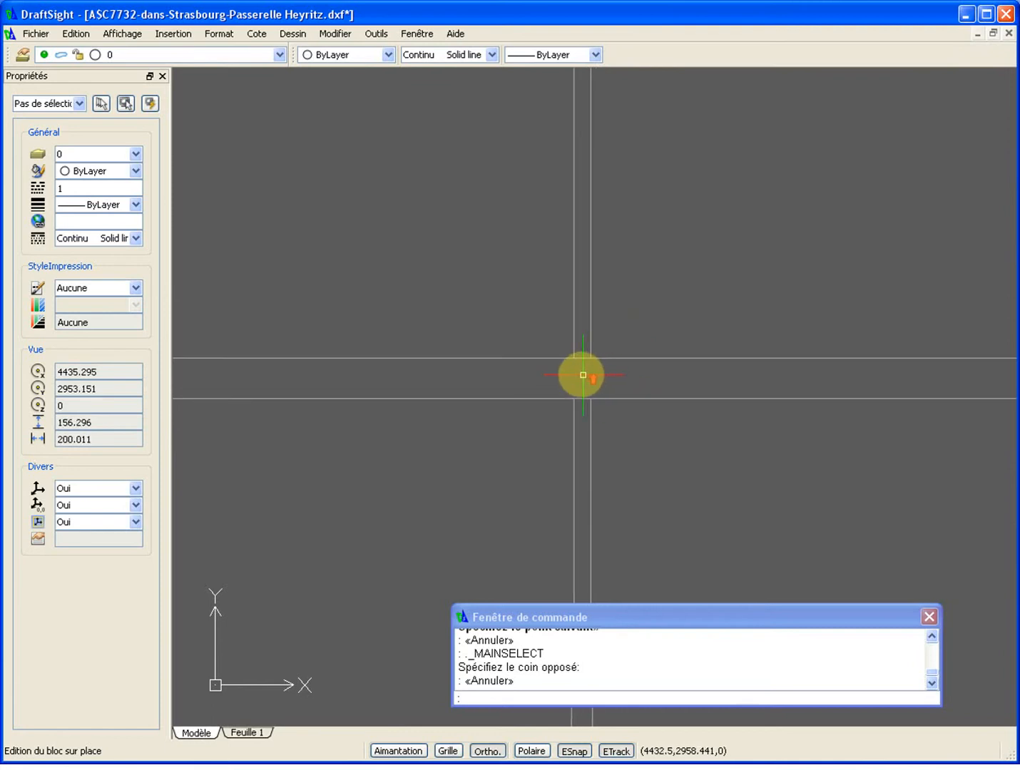
scroll(585, 374, "up", 2)
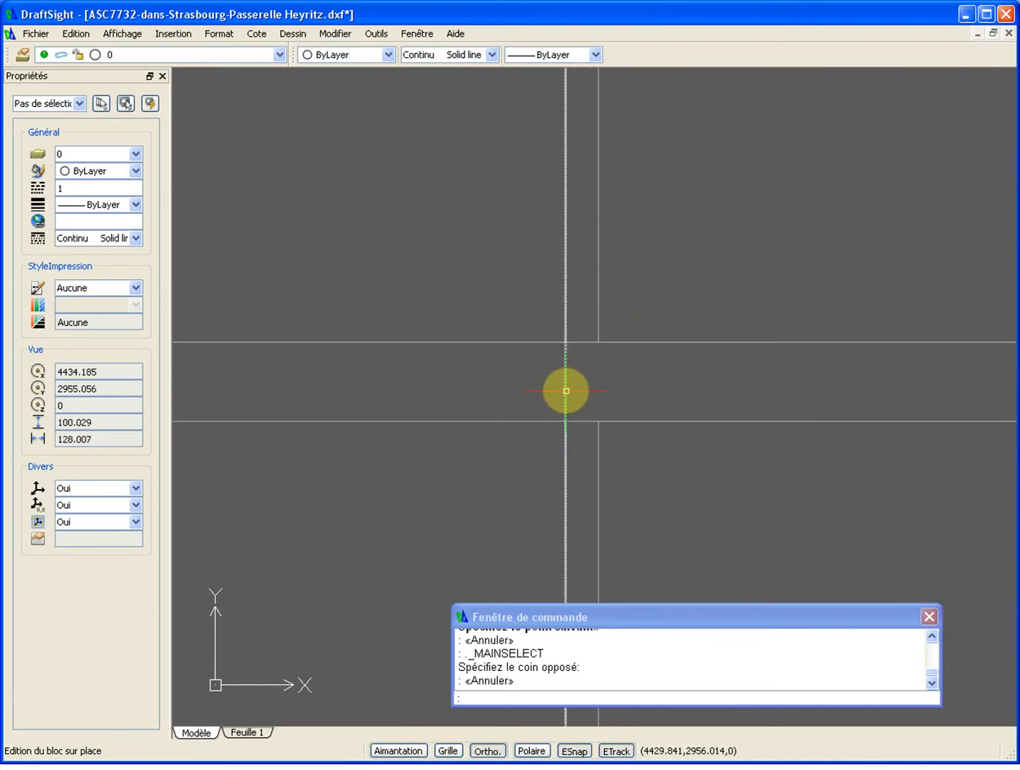
type("l")
key("Return")
left_click(565, 343)
left_click(565, 421)
key("Escape")
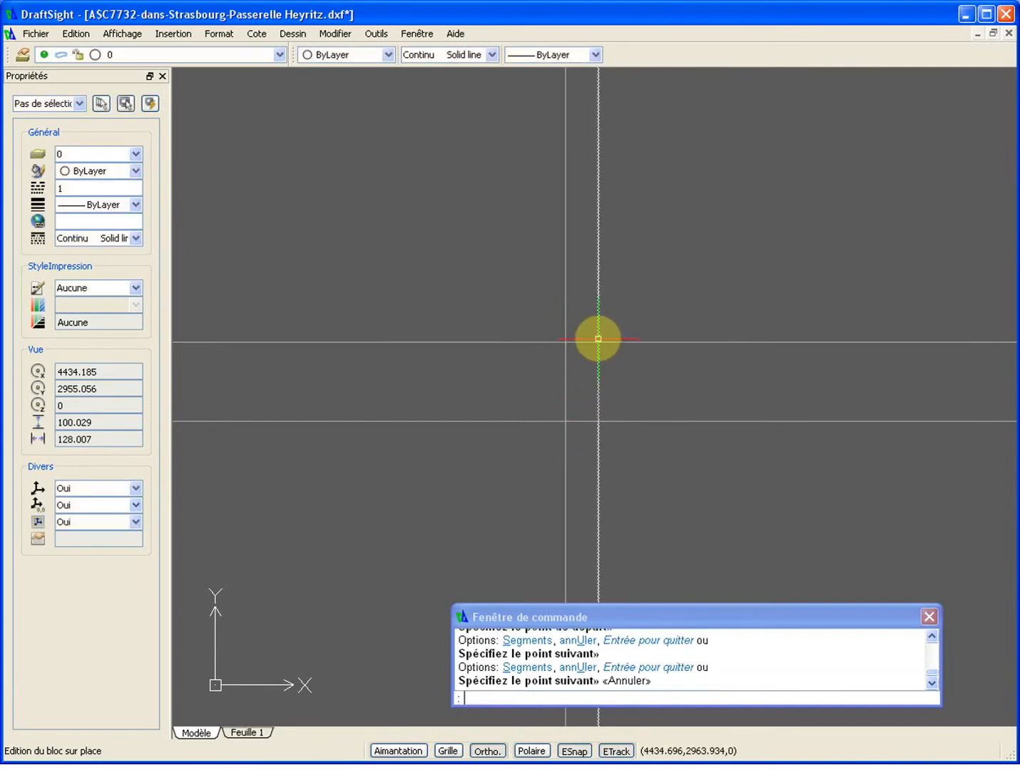
key("Return")
left_click(598, 343)
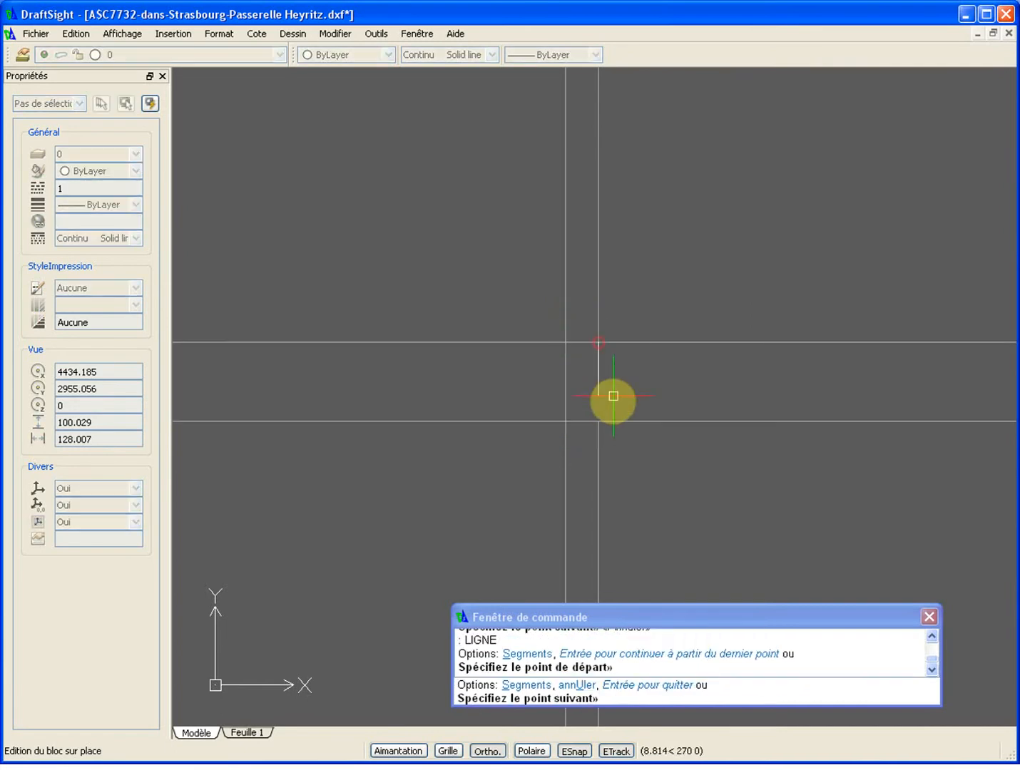
left_click(599, 420)
key("Return")
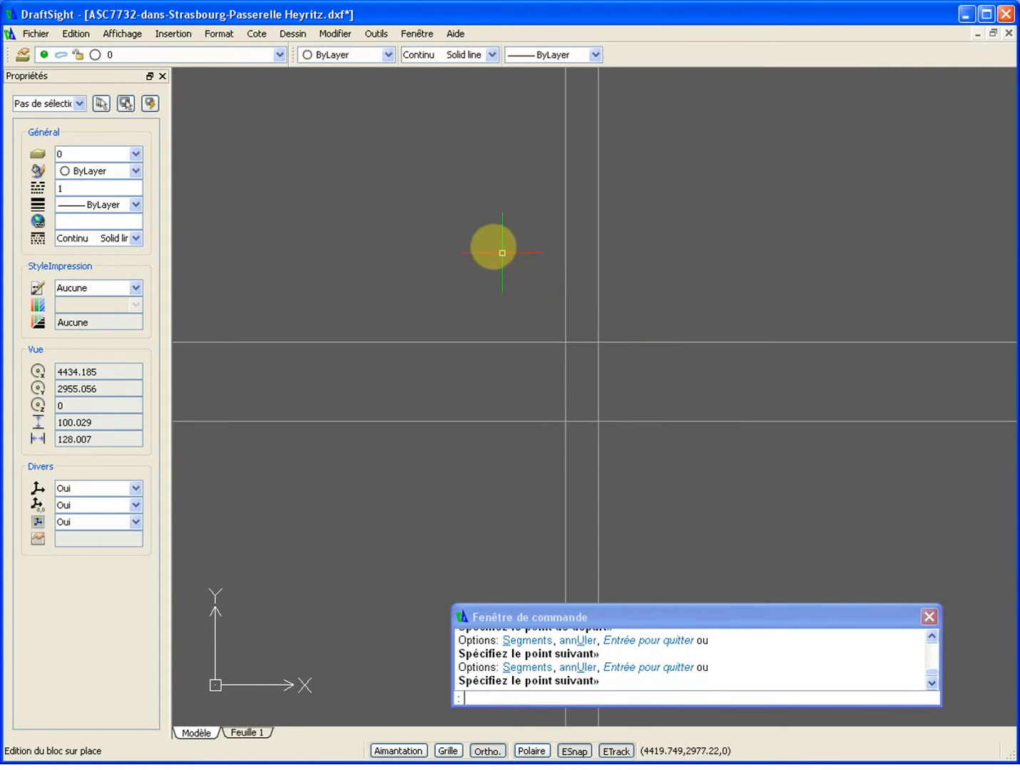
- Load the DASHED line style from mm.lin into the drawing
left_click(436, 62)
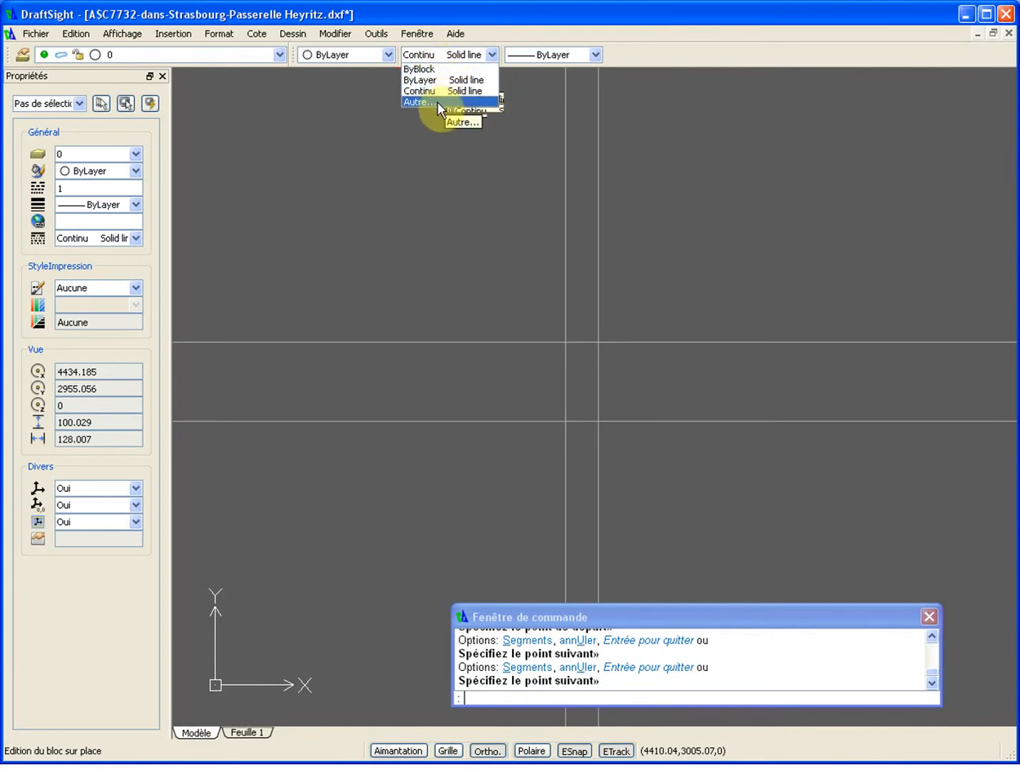
left_click(432, 100)
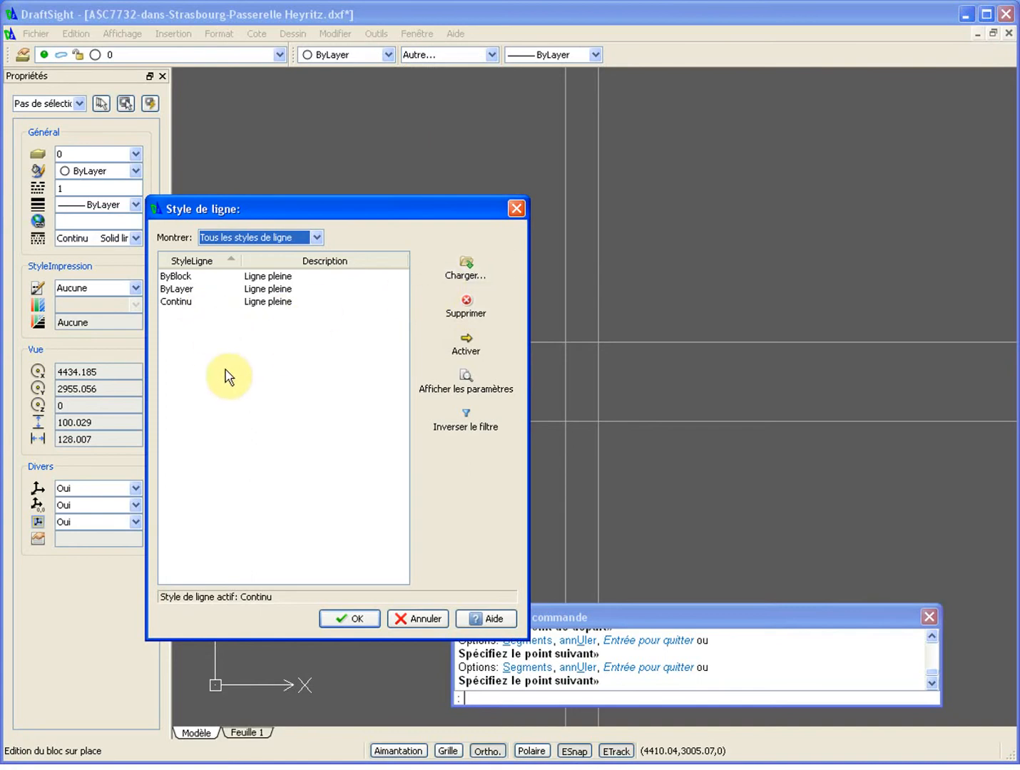
left_click(464, 275)
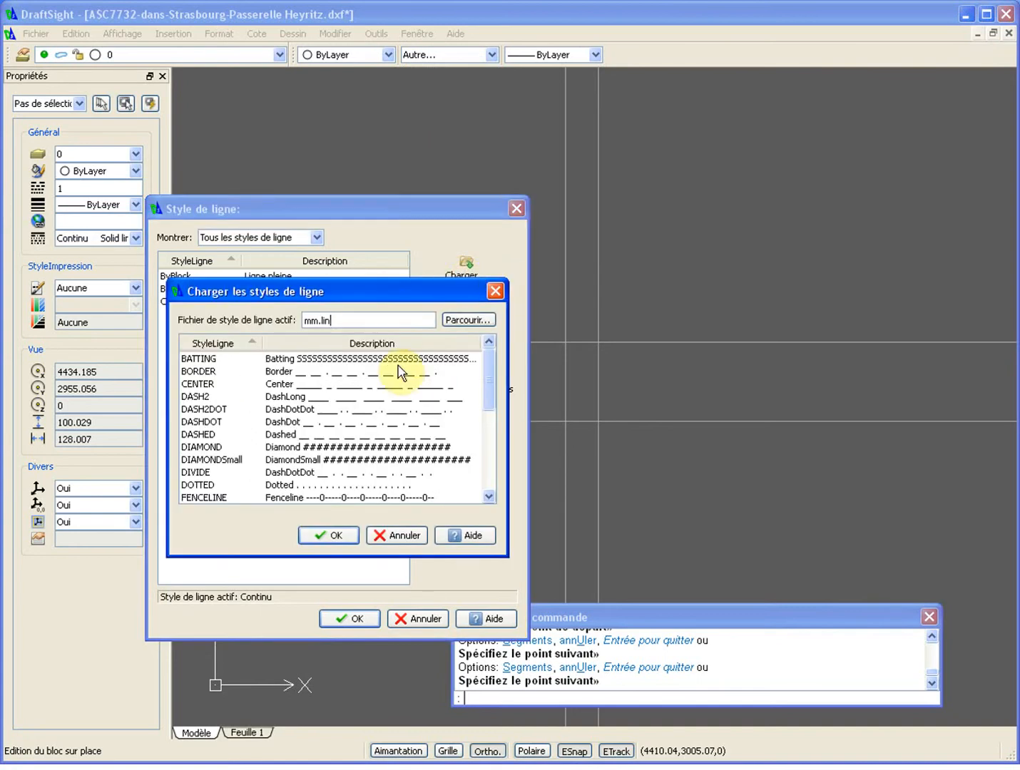
left_click(324, 436)
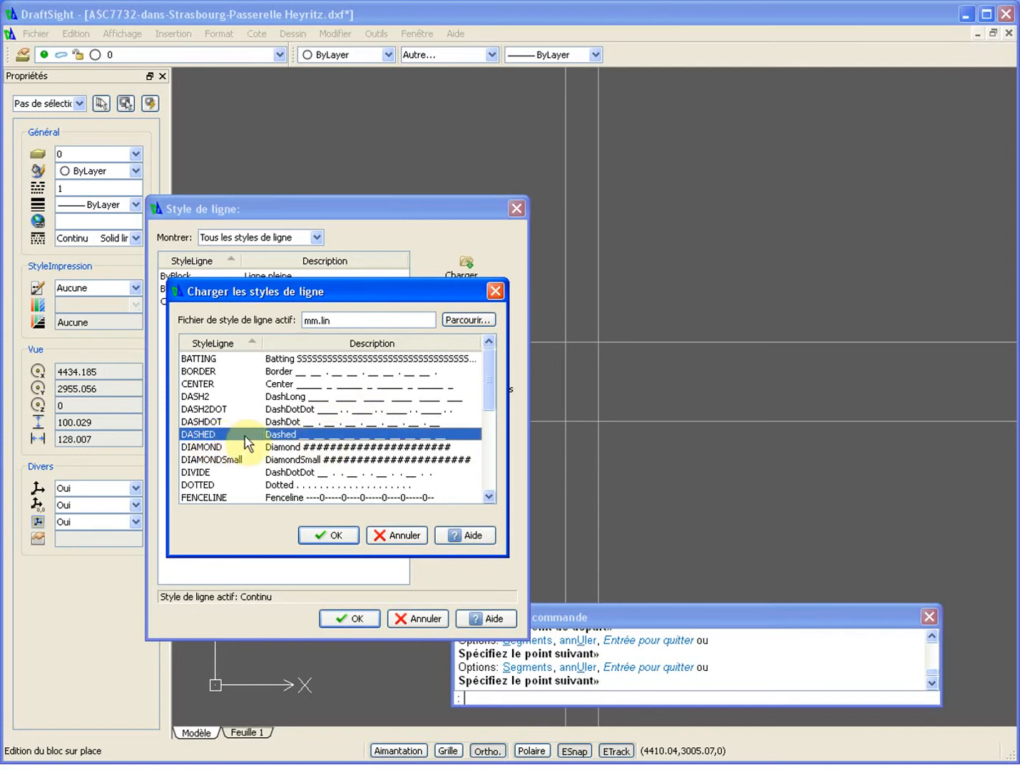
left_click(329, 536)
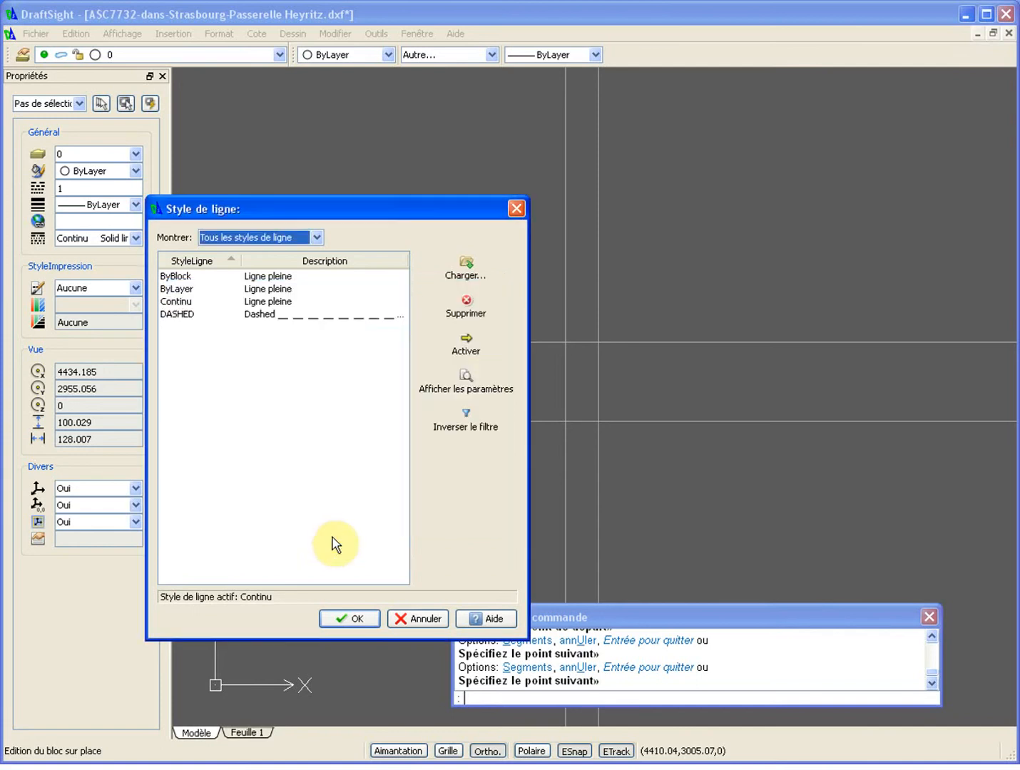
left_click(284, 326)
left_click(353, 619)
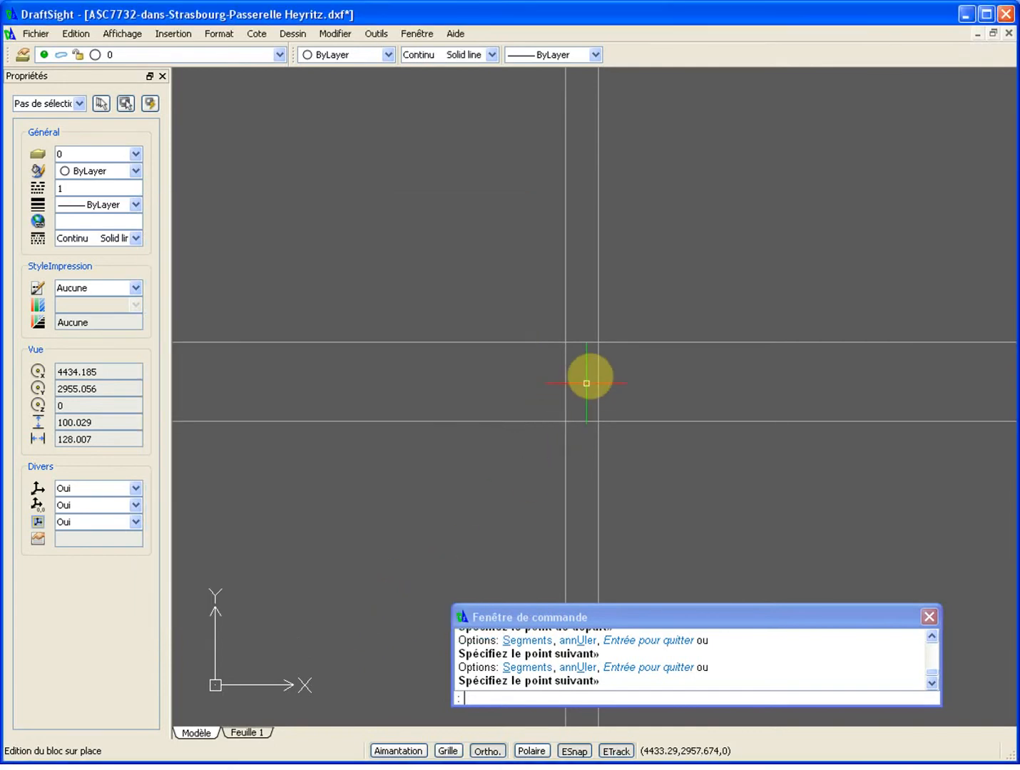
- Set the two short vertical lines inside the bar to the DASHED line style and grey color 8
left_click(598, 370)
left_click(575, 381)
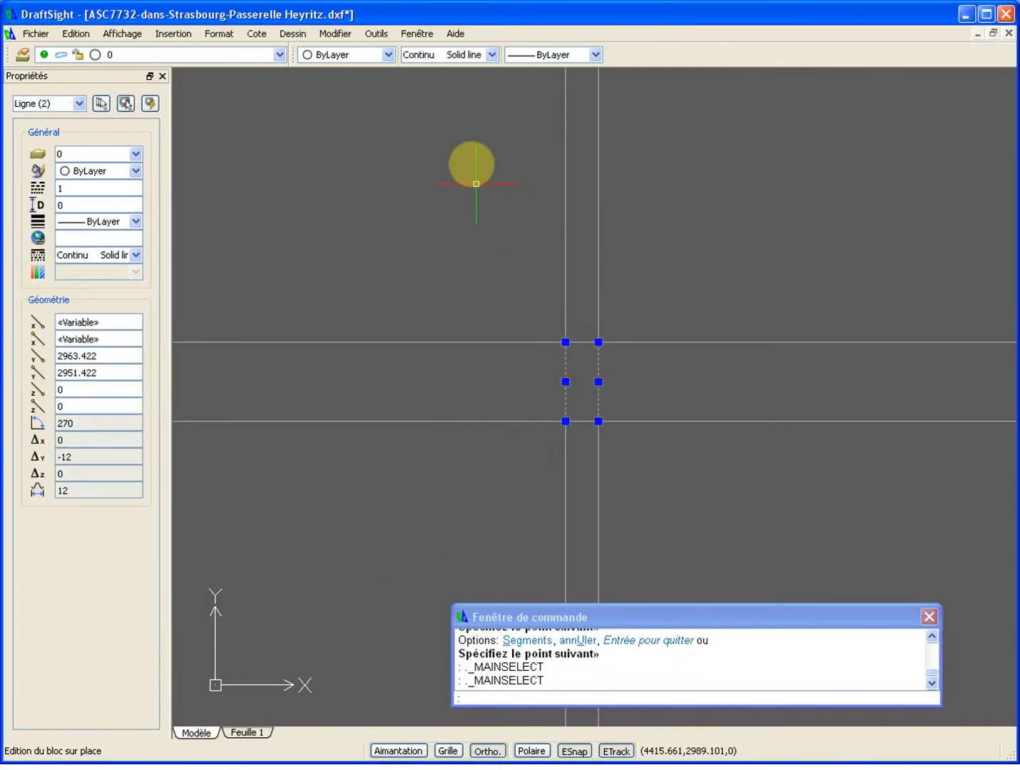
left_click(471, 54)
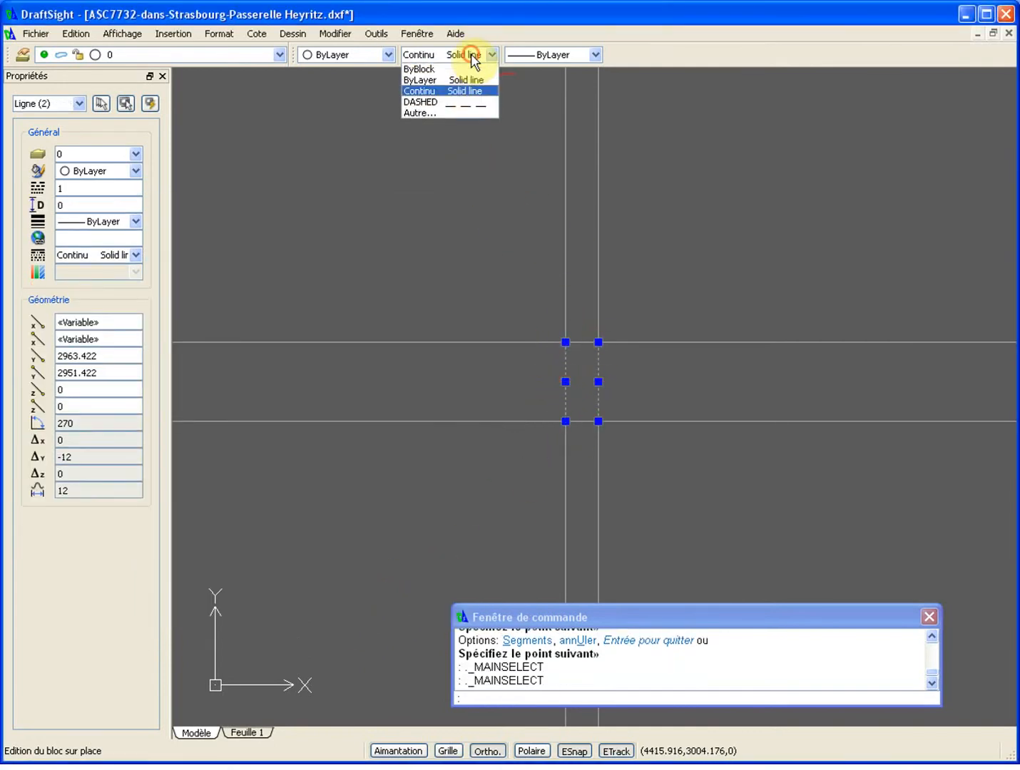
left_click(457, 102)
left_click(389, 54)
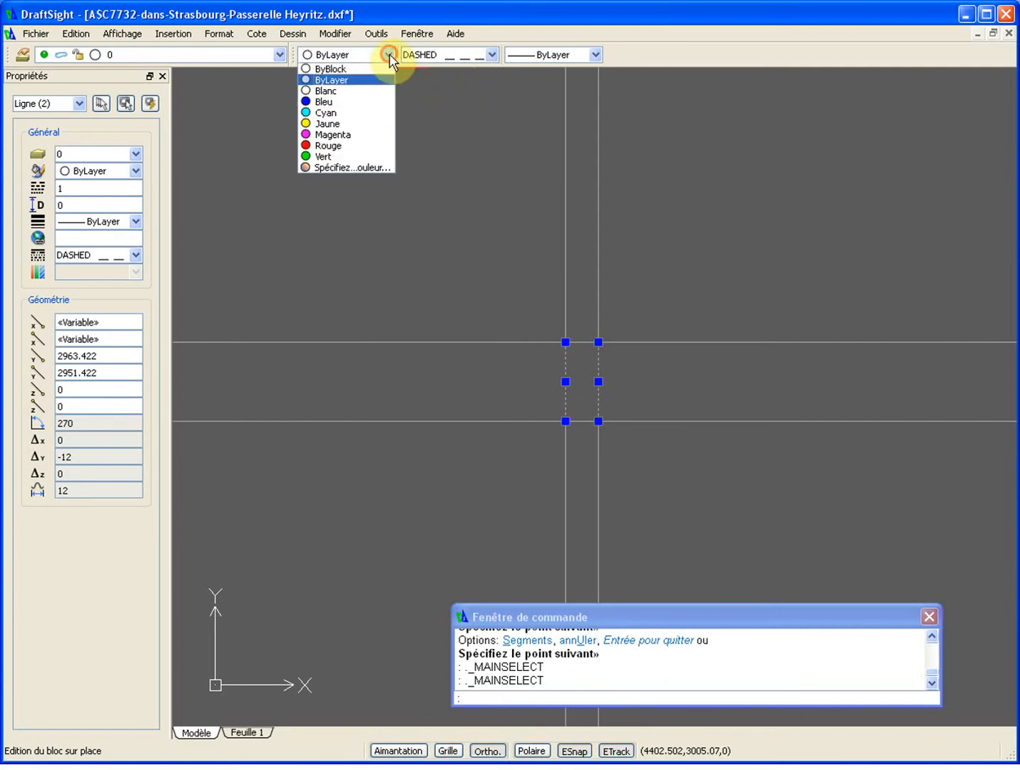
left_click(368, 166)
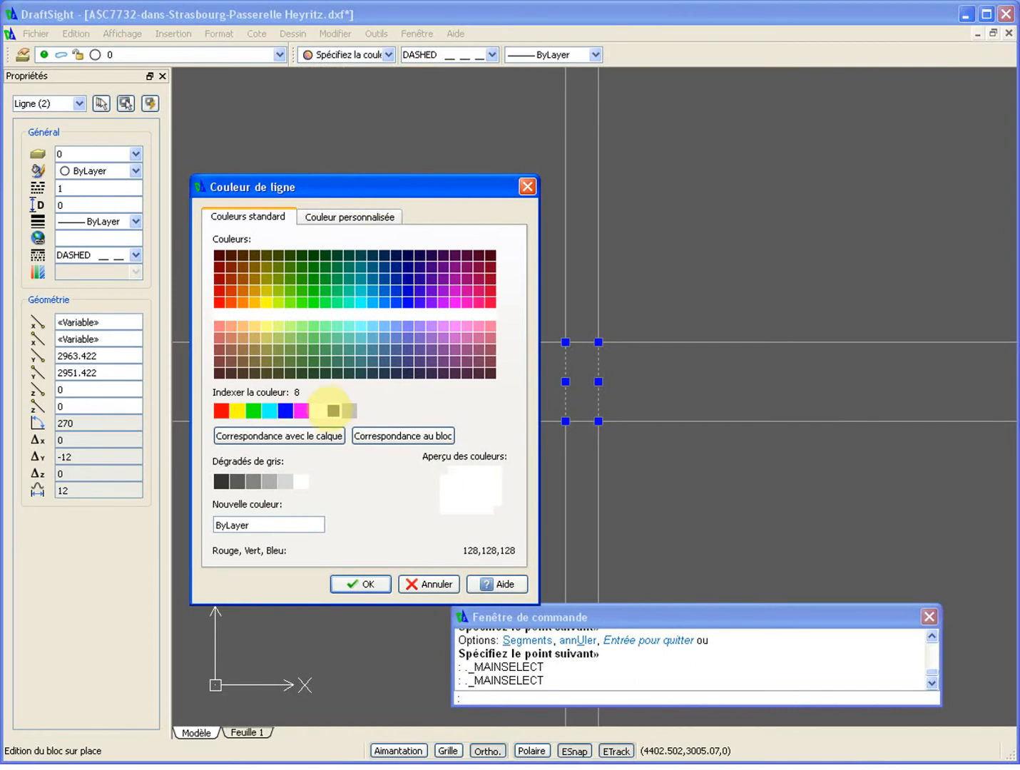
left_click(328, 406)
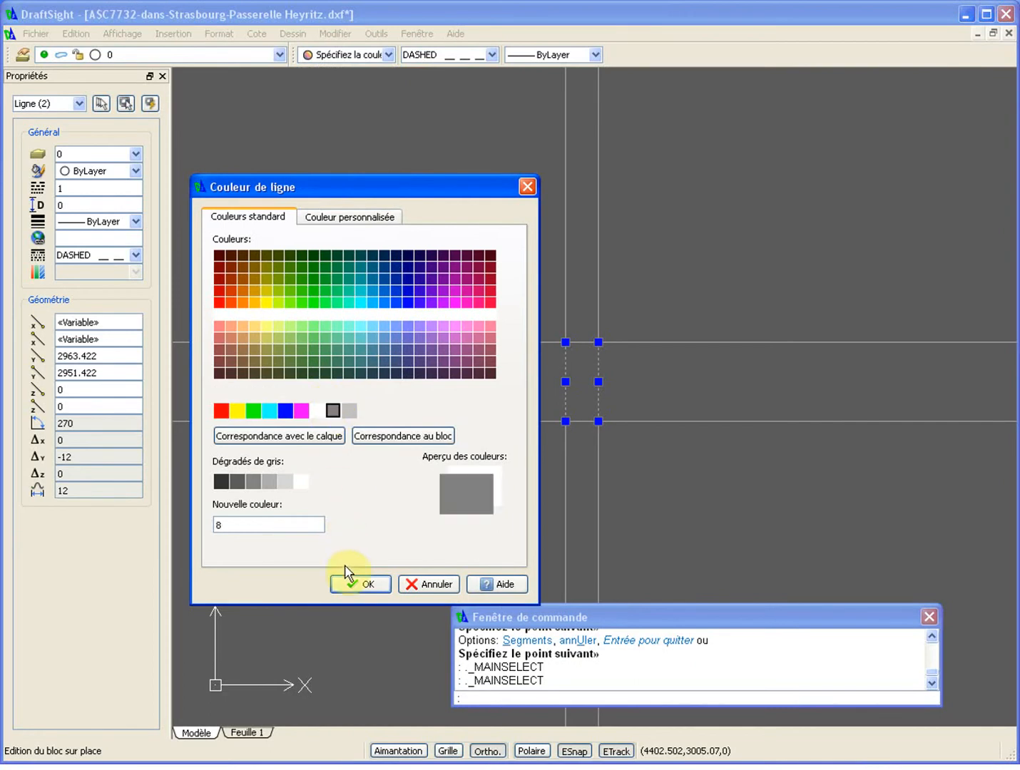
left_click(365, 585)
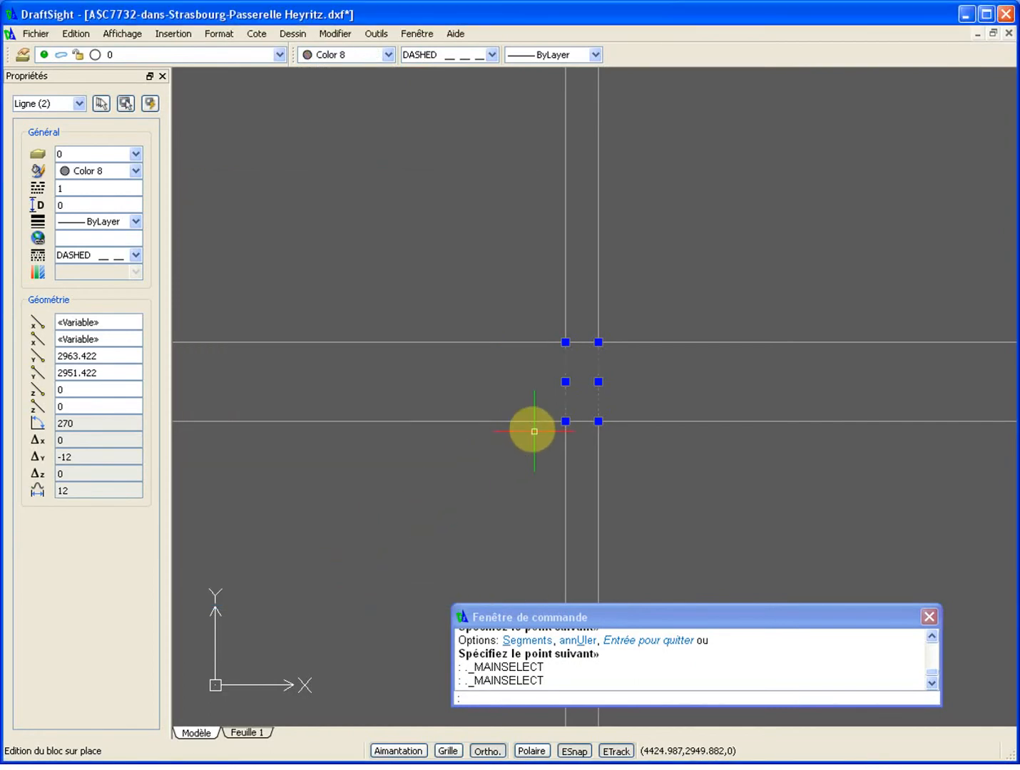
key("Escape")
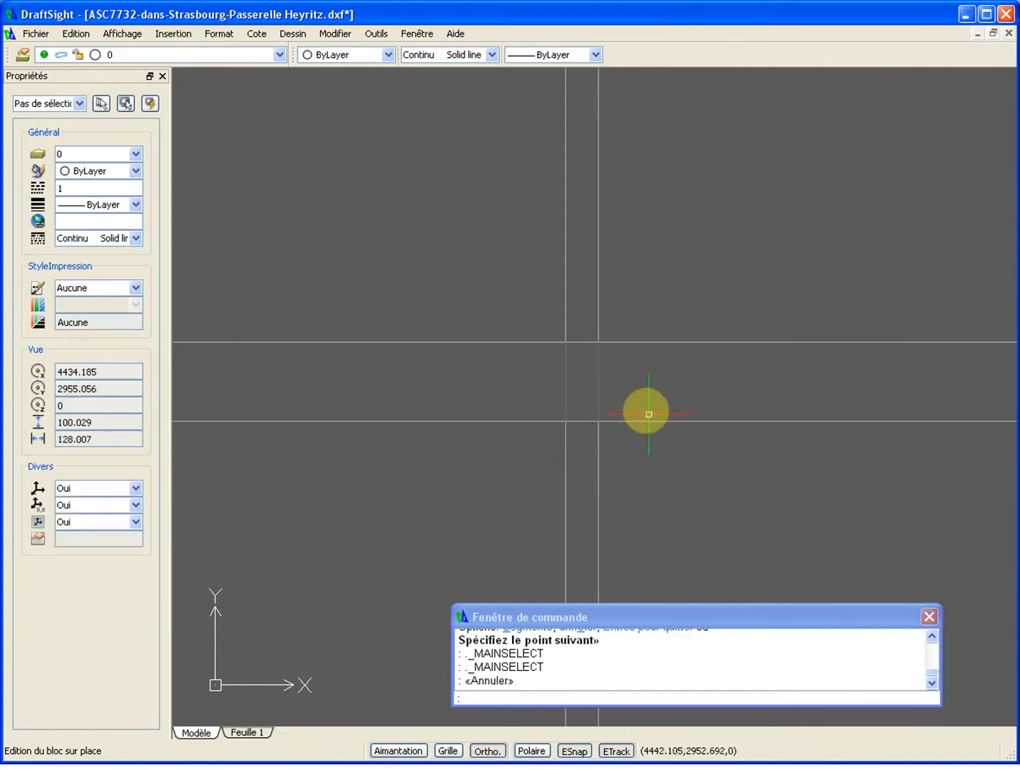
- Copy the two grey dashed lines from the bar's top edge at the first double vertical to the second double vertical
type("cp")
key("Return")
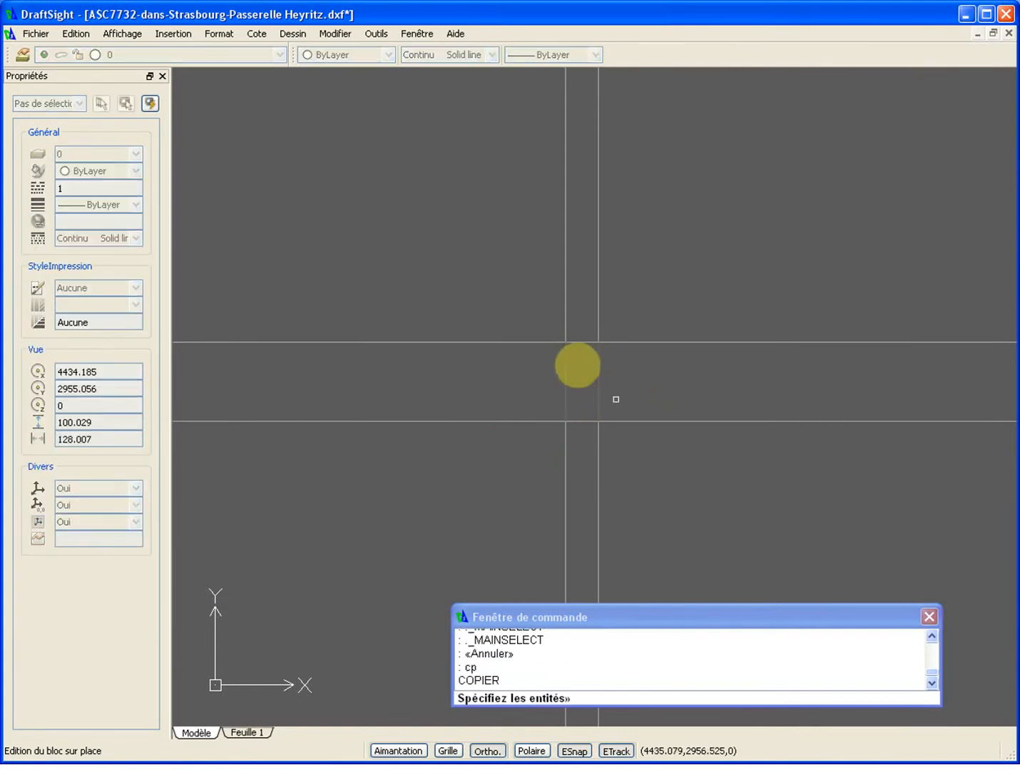
left_click(534, 304)
left_click(684, 488)
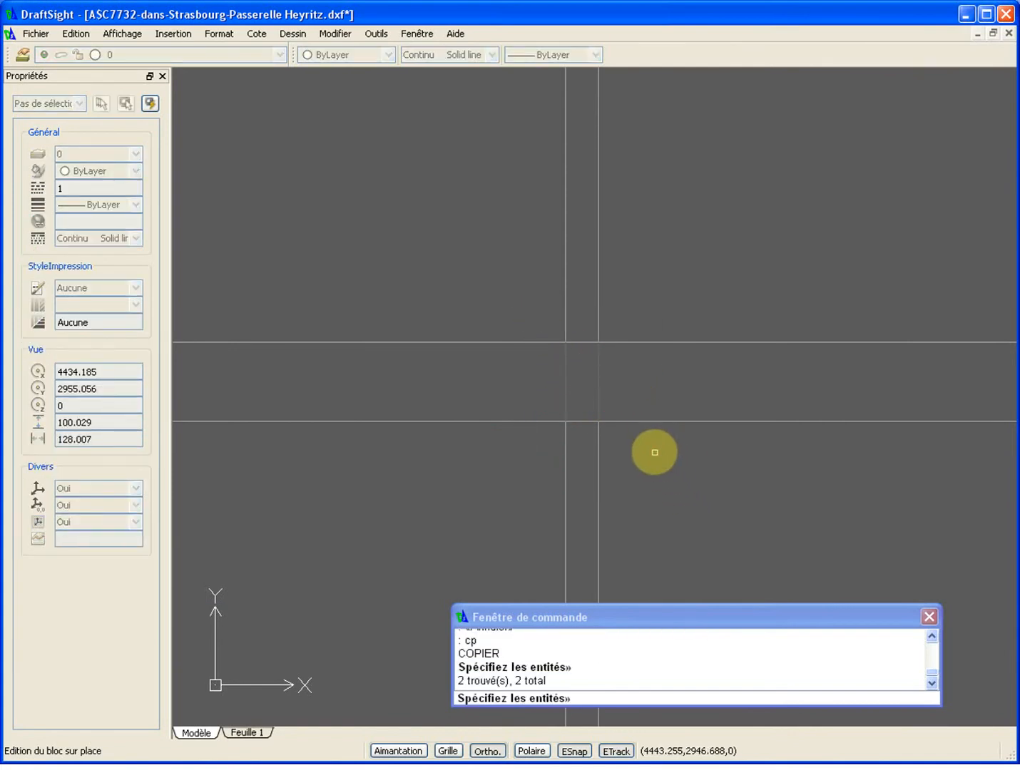
key("Return")
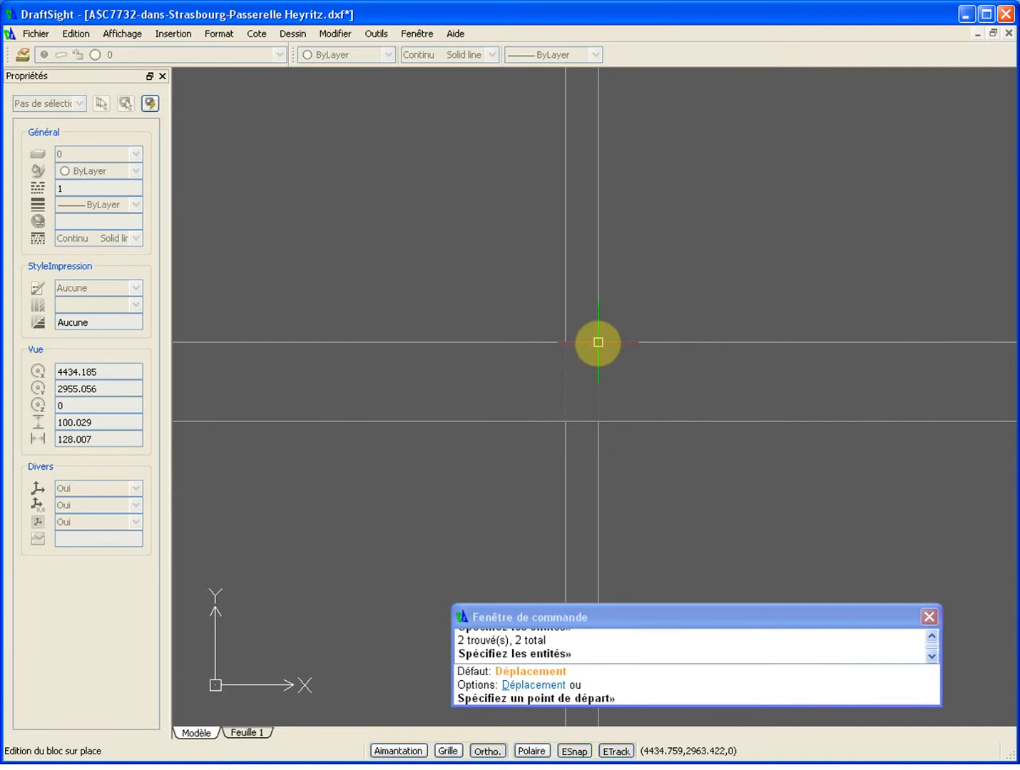
left_click(597, 342)
scroll(712, 407, "down", 15)
scroll(586, 421, "up", 8)
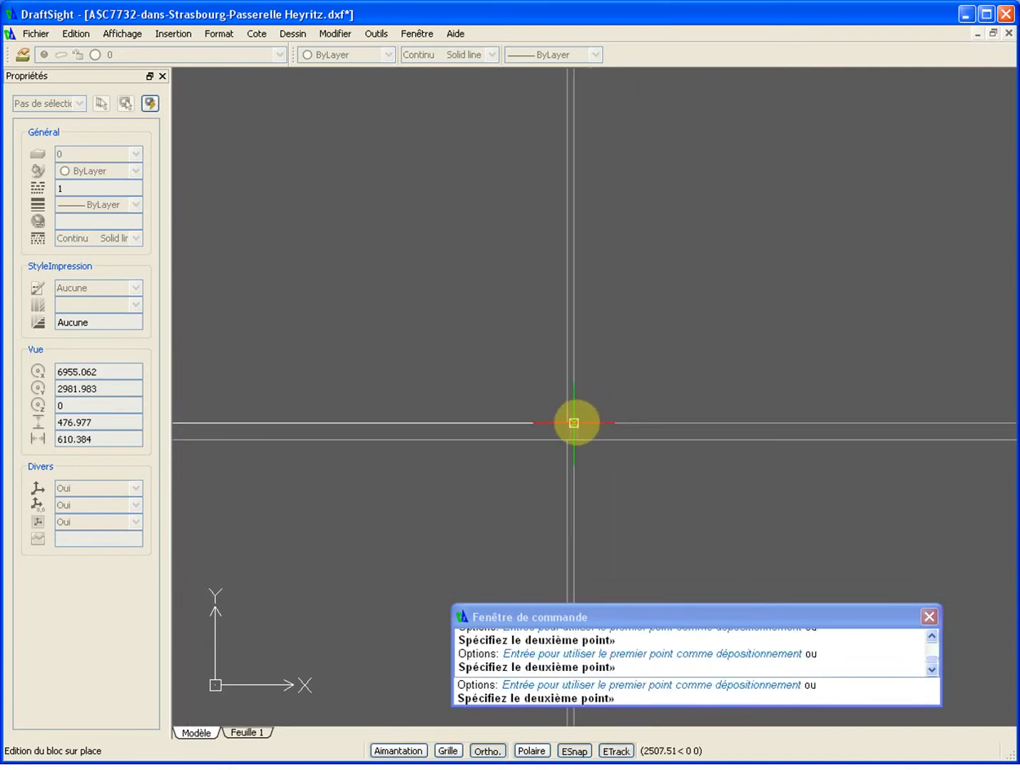
left_click(574, 423)
- Place further copies of the dashed pair where the bar crosses the third and fourth double verticals
scroll(760, 414, "down", 2)
middle_click_drag(760, 414, 11, 454)
scroll(581, 432, "down", 7)
scroll(640, 442, "up", 9)
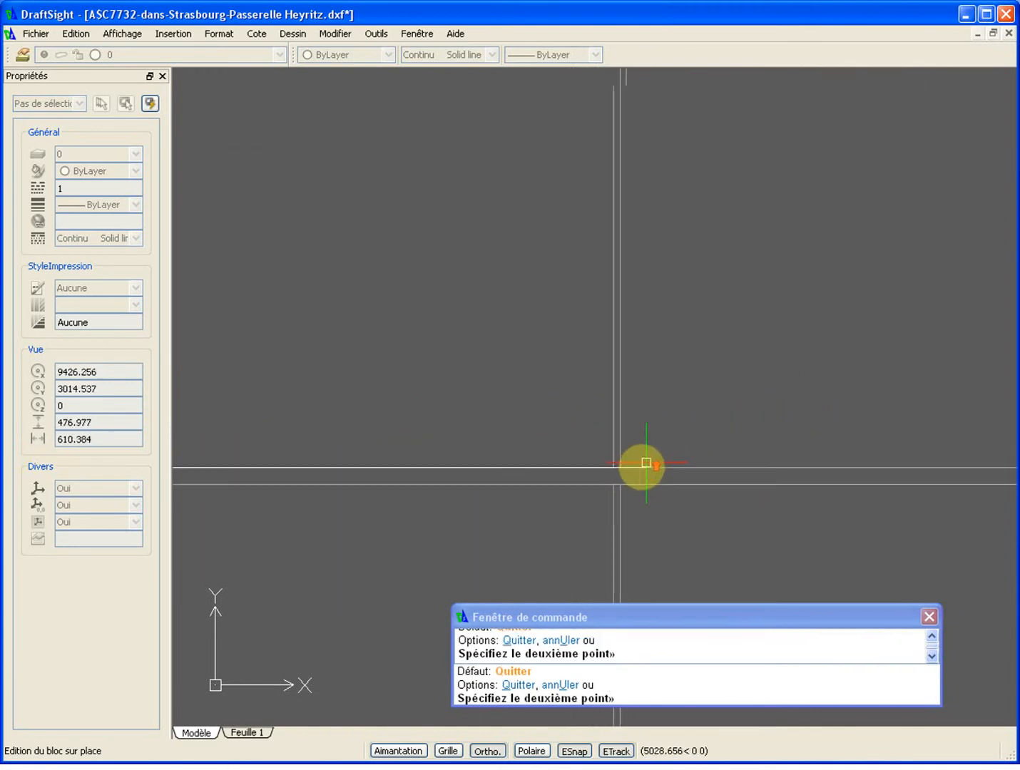
scroll(631, 465, "up", 5)
scroll(718, 462, "down", 15)
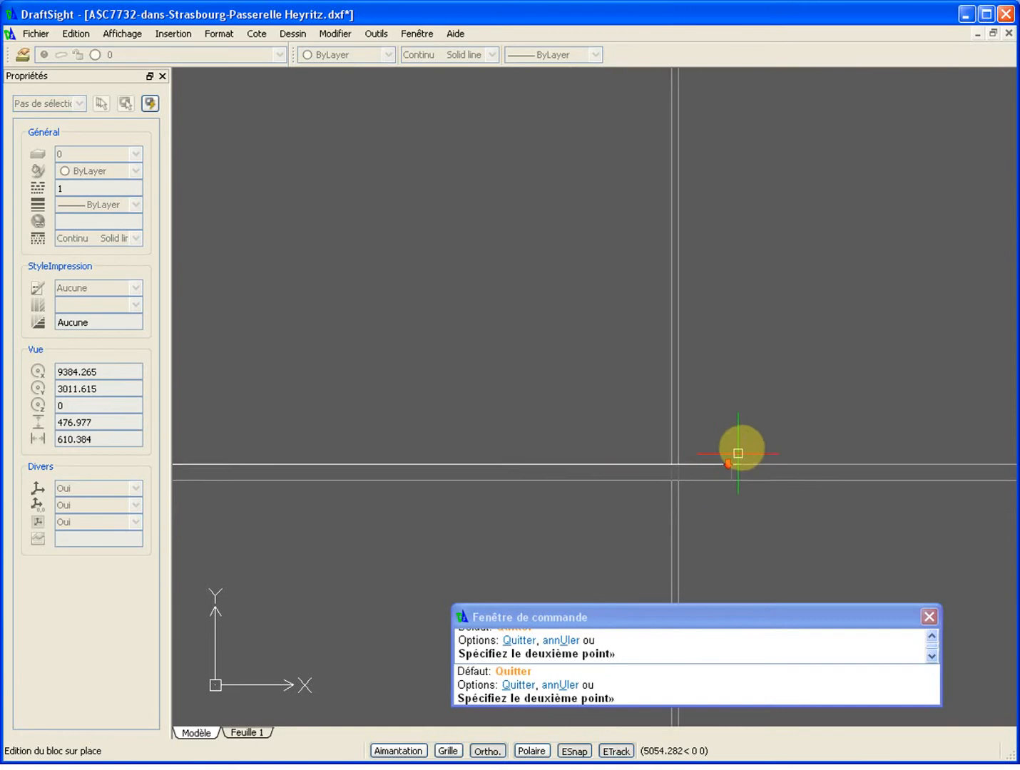
middle_click_drag(770, 423, 308, 439)
scroll(578, 444, "up", 14)
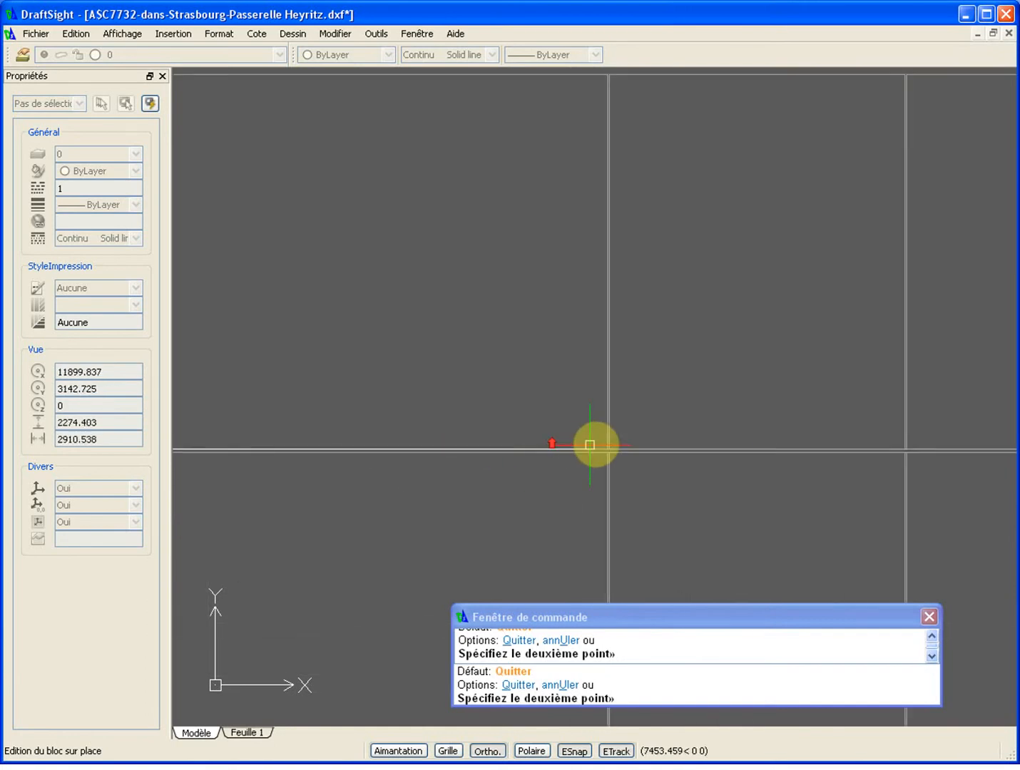
scroll(756, 446, "down", 4)
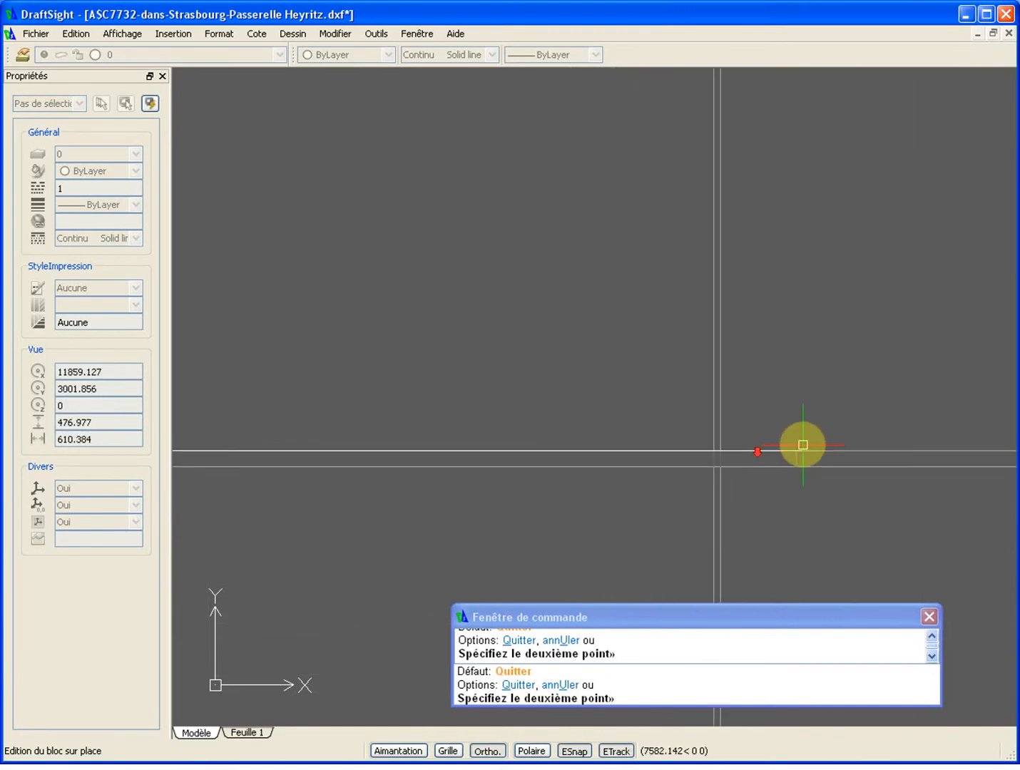
- Place copies of the dashed pair at the double vertical closing the narrow bay and at the one after it
middle_click_drag(803, 444, 117, 429)
scroll(418, 425, "down", 5)
middle_click_drag(595, 419, 439, 422)
scroll(450, 425, "down", 1)
scroll(527, 427, "up", 6)
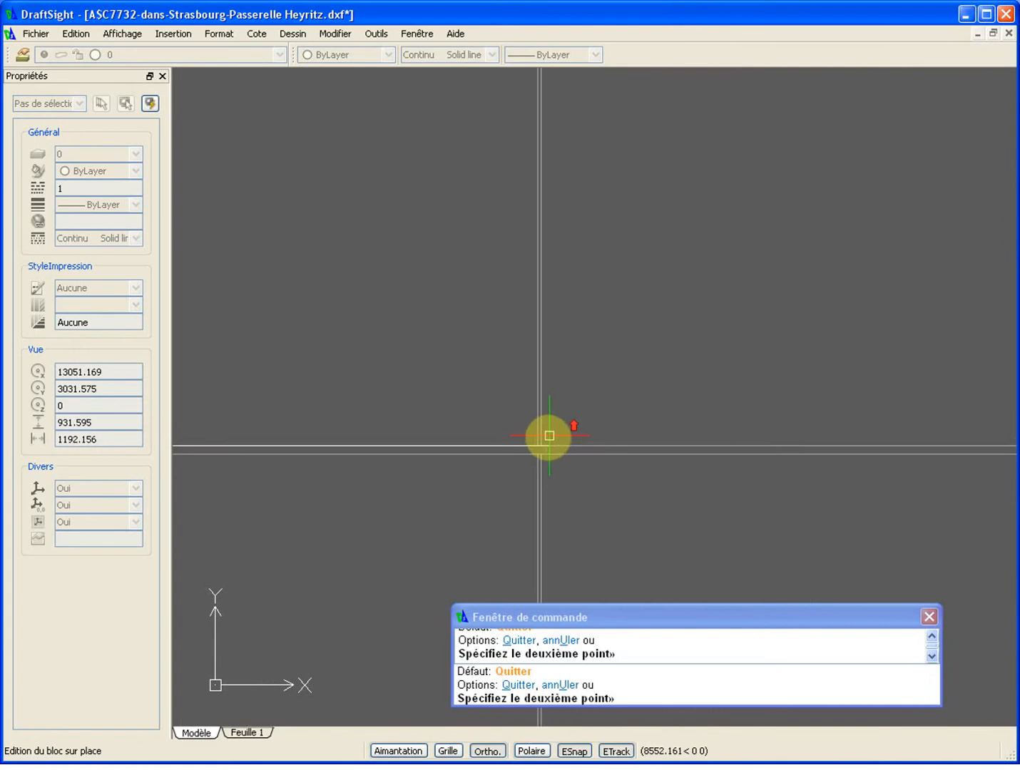
scroll(678, 399, "down", 5)
scroll(826, 370, "down", 5)
middle_click_drag(845, 364, 416, 400)
scroll(513, 416, "up", 8)
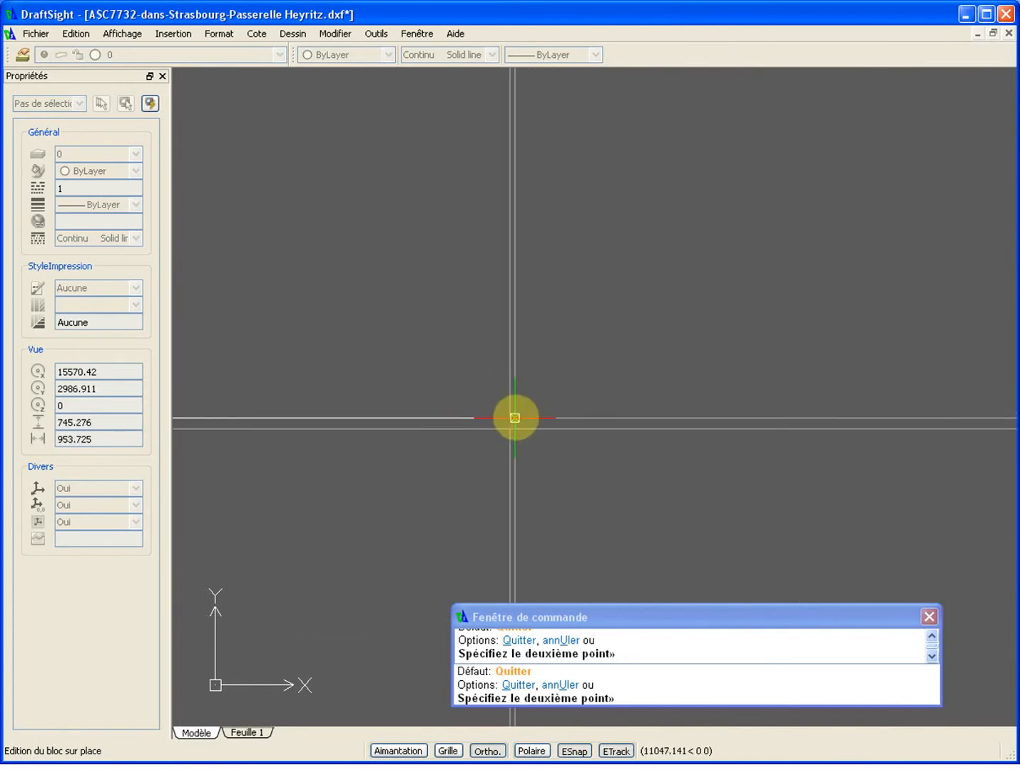
- Place copies of the dashed pair at the last two double verticals before the railing's right end and finish copying
scroll(724, 390, "down", 7)
middle_click_drag(725, 391, 483, 400)
scroll(483, 400, "down", 1)
scroll(686, 403, "up", 3)
scroll(686, 404, "up", 9)
scroll(784, 399, "down", 7)
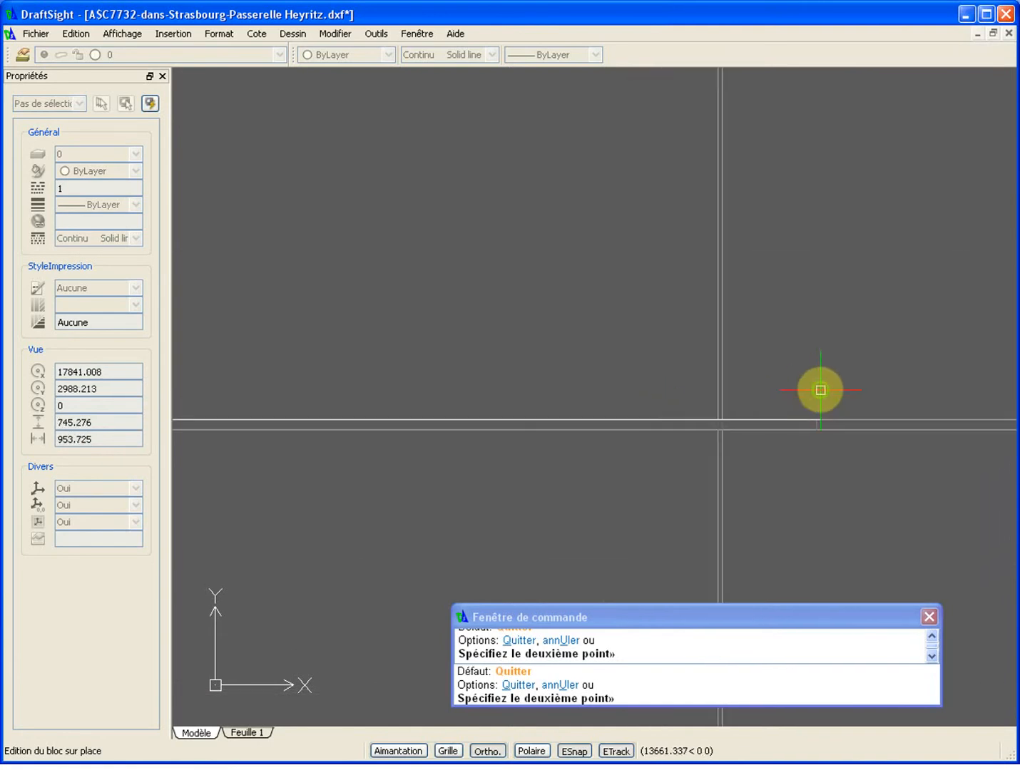
middle_click_drag(644, 368, 416, 370)
scroll(417, 371, "down", 3)
scroll(696, 388, "up", 3)
scroll(705, 382, "up", 4)
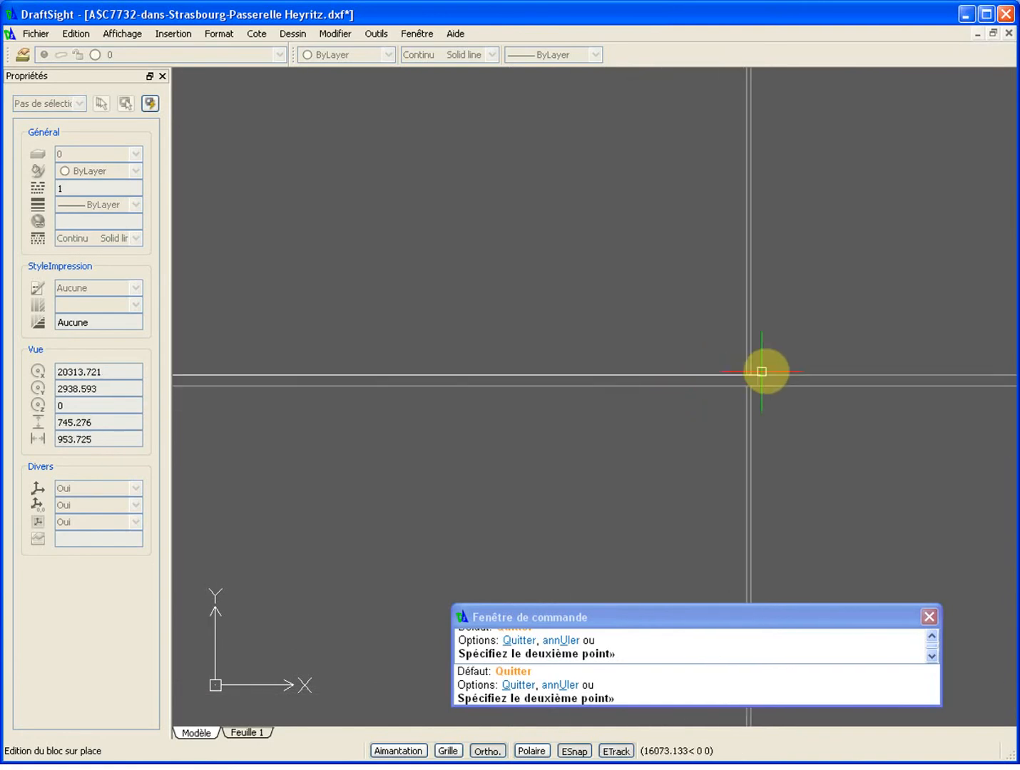
scroll(751, 374, "down", 12)
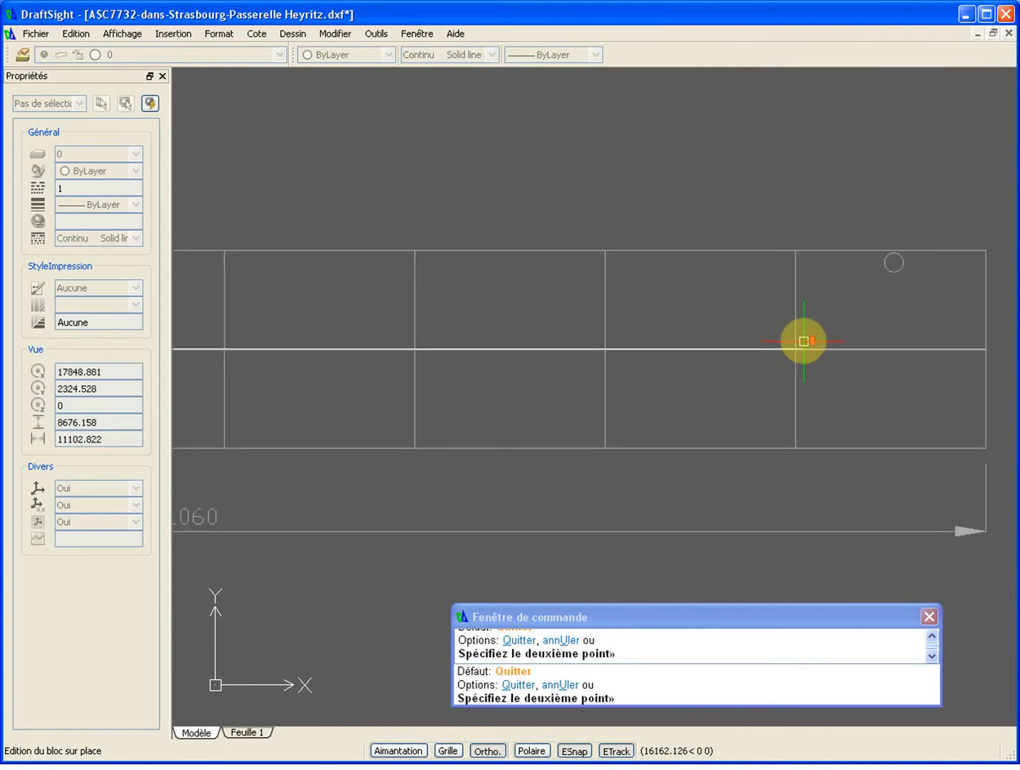
key("Return")
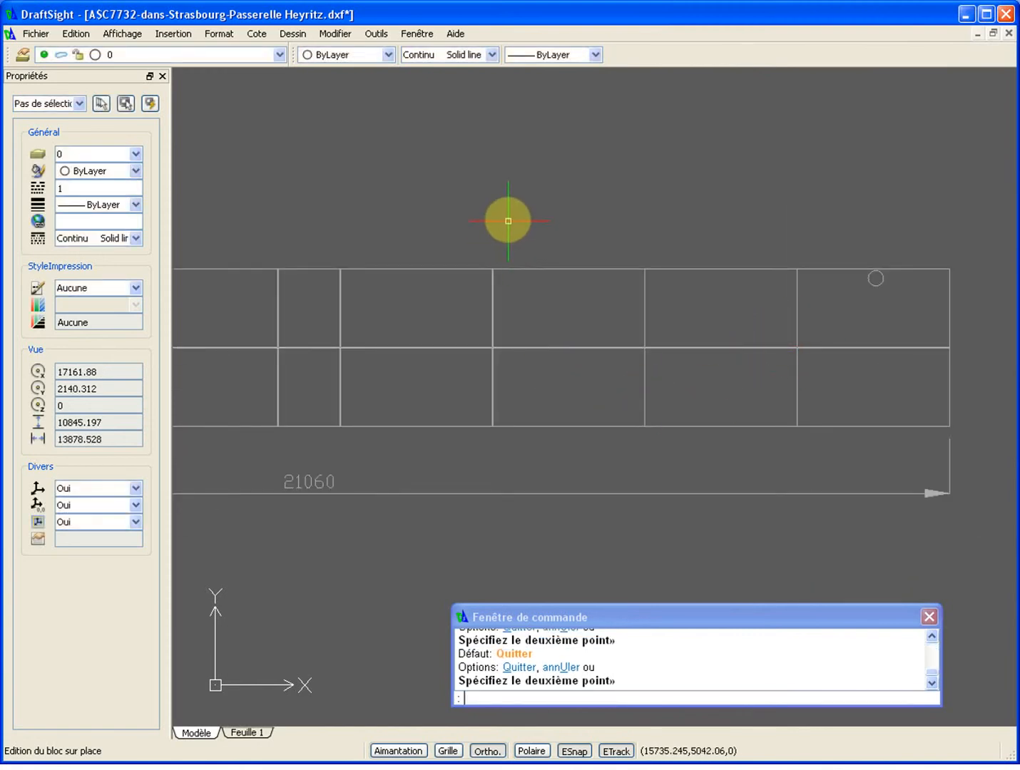
- Close the in-place component editing of the horizontal bar block
right_click(507, 221)
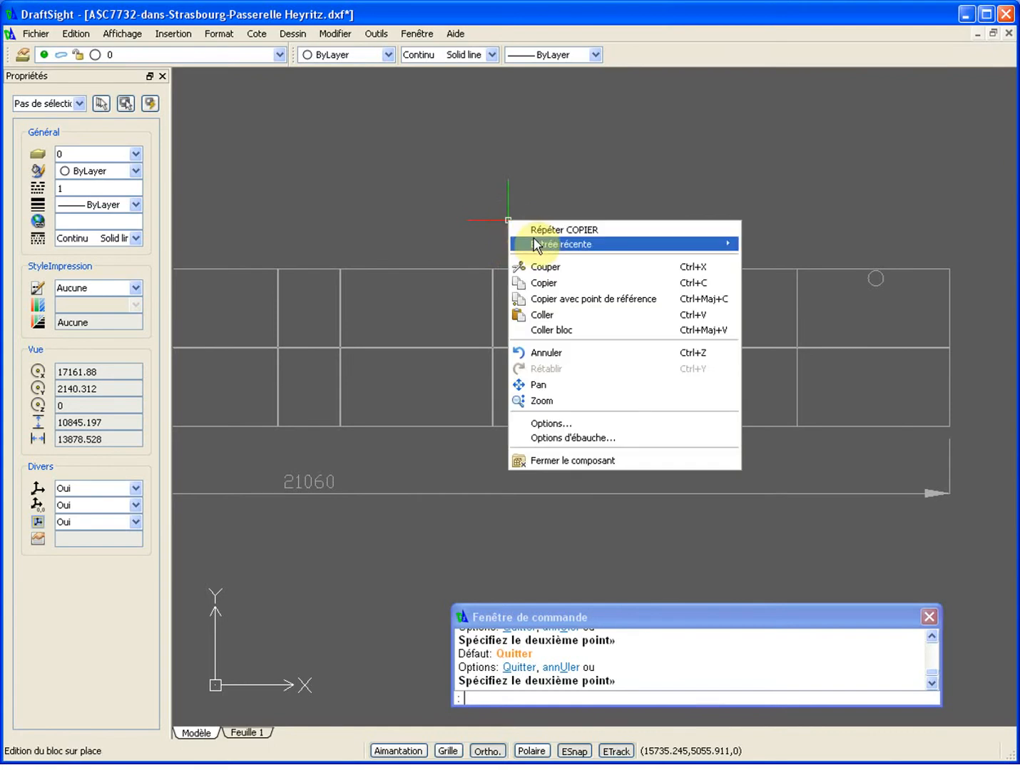
left_click(588, 460)
left_click(435, 410)
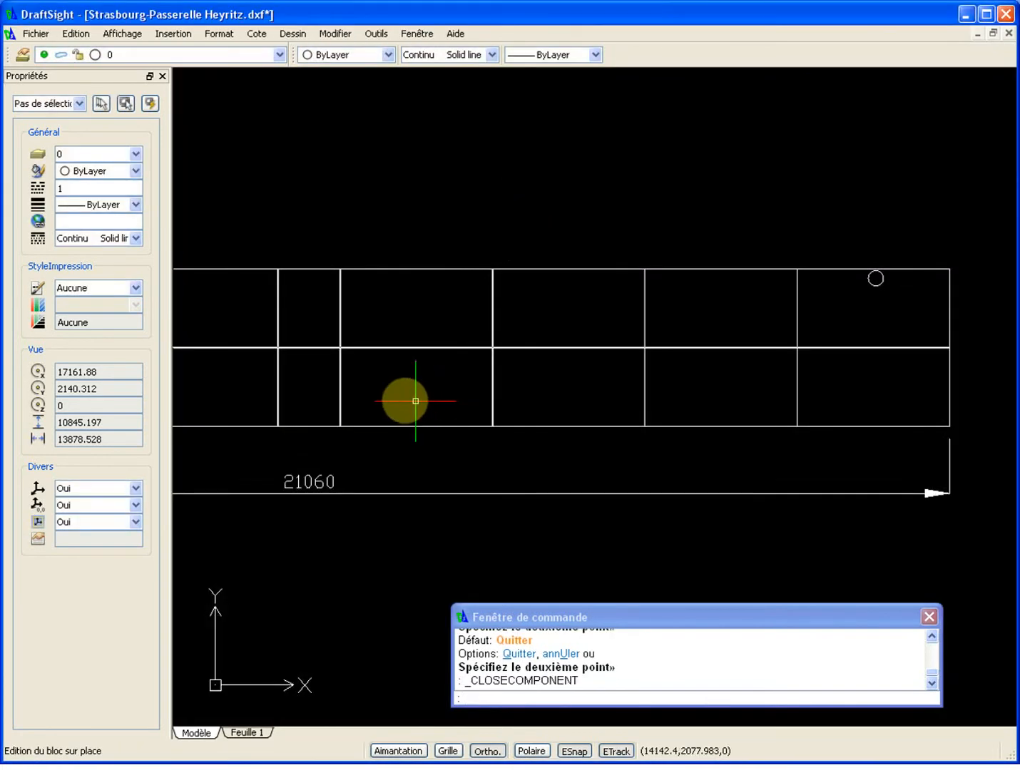
- Examine the dashed lines inside the bar at the double verticals on both sides of the narrow bay
scroll(315, 384, "up", 15)
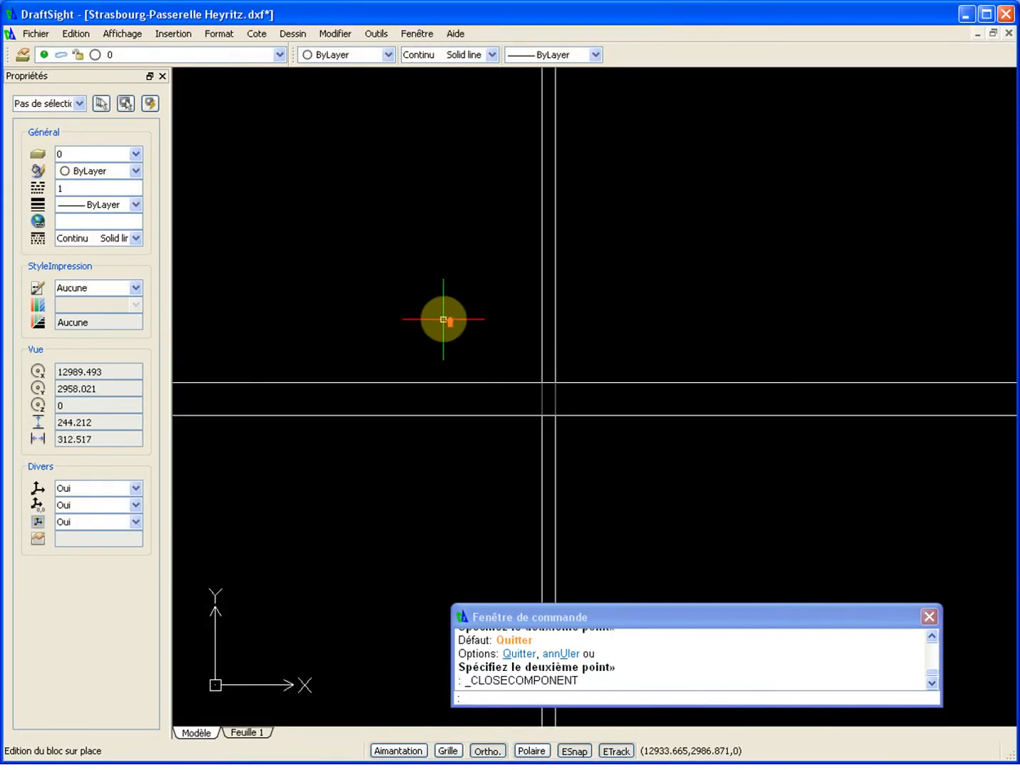
key("Escape")
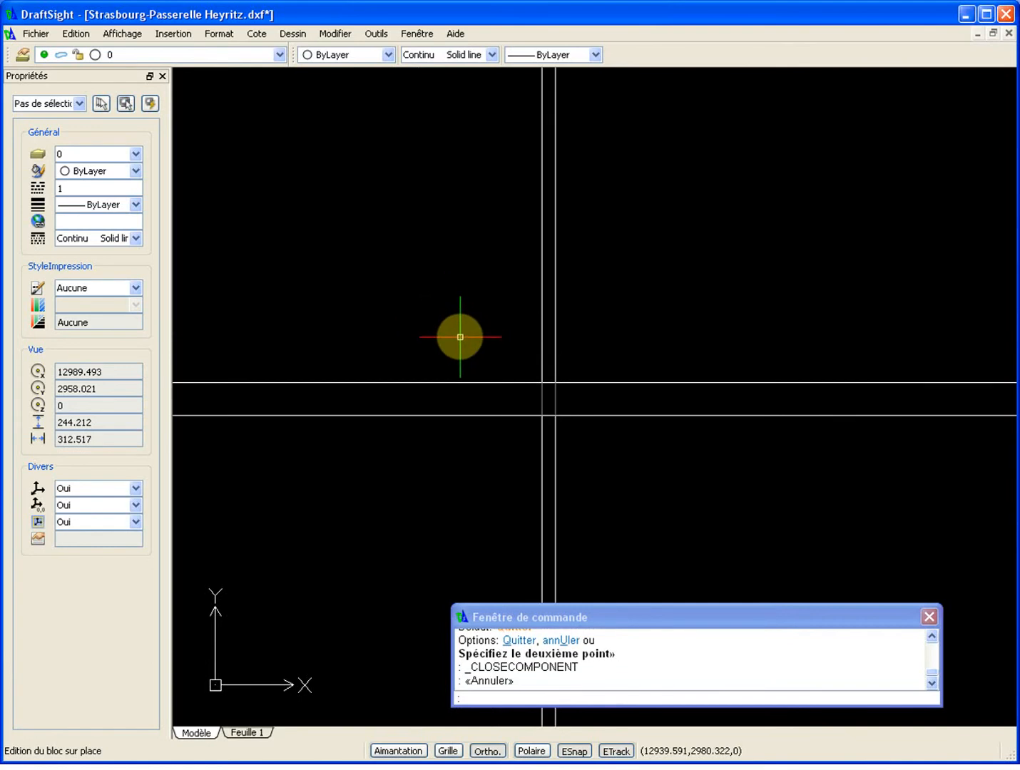
scroll(549, 402, "up", 6)
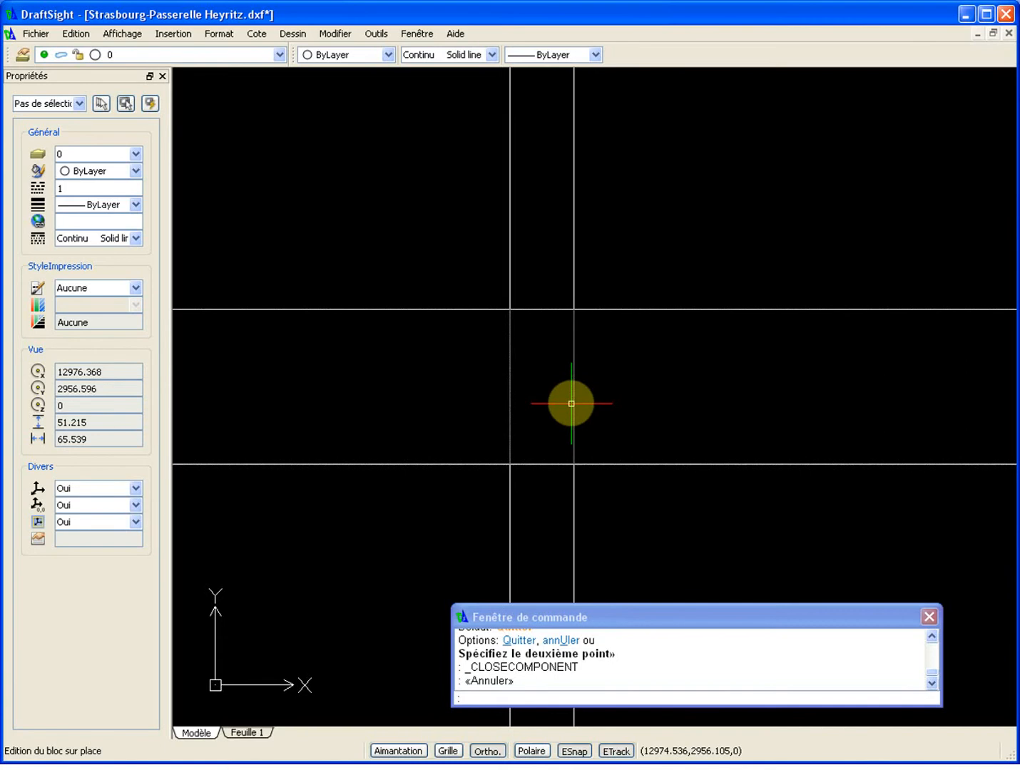
scroll(571, 400, "down", 15)
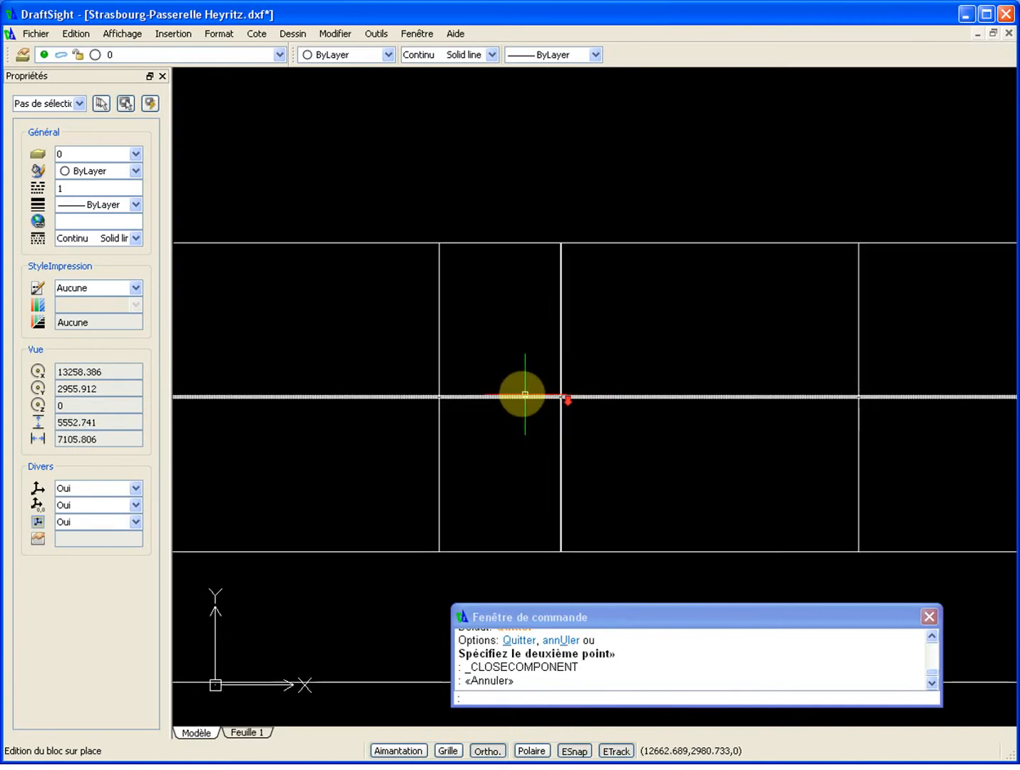
scroll(456, 392, "up", 20)
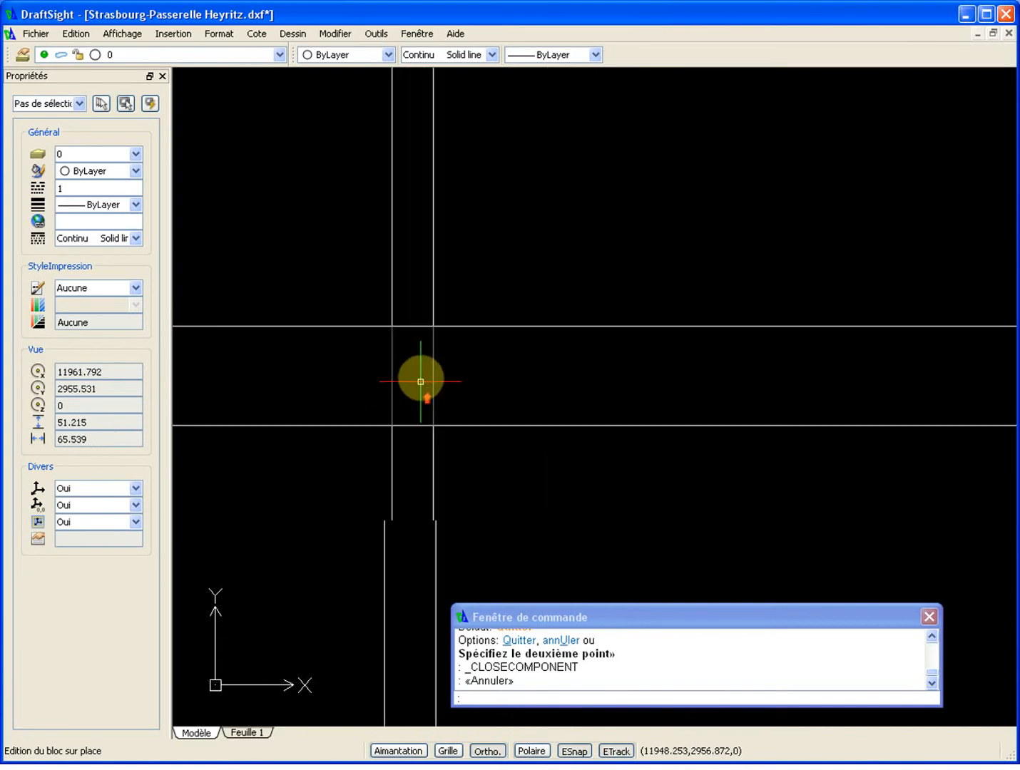
scroll(446, 348, "up", 5)
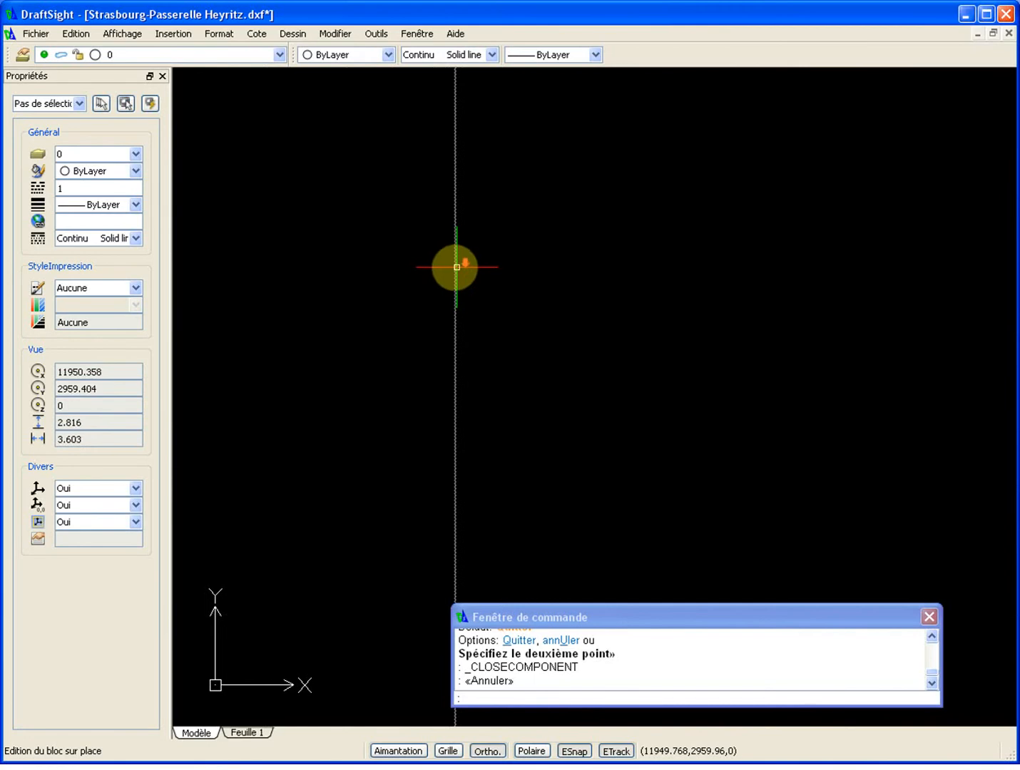
scroll(456, 268, "down", 16)
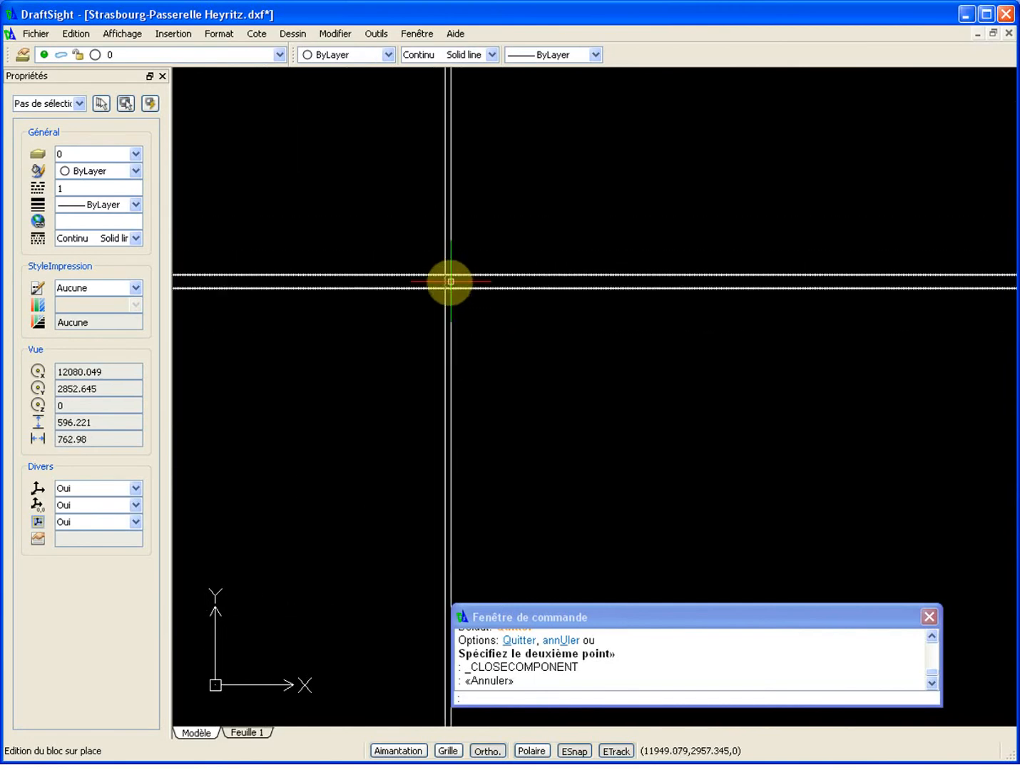
- Measure the horizontal bar's height at its left end
scroll(405, 309, "down", 5)
scroll(560, 336, "down", 3)
scroll(421, 326, "up", 5)
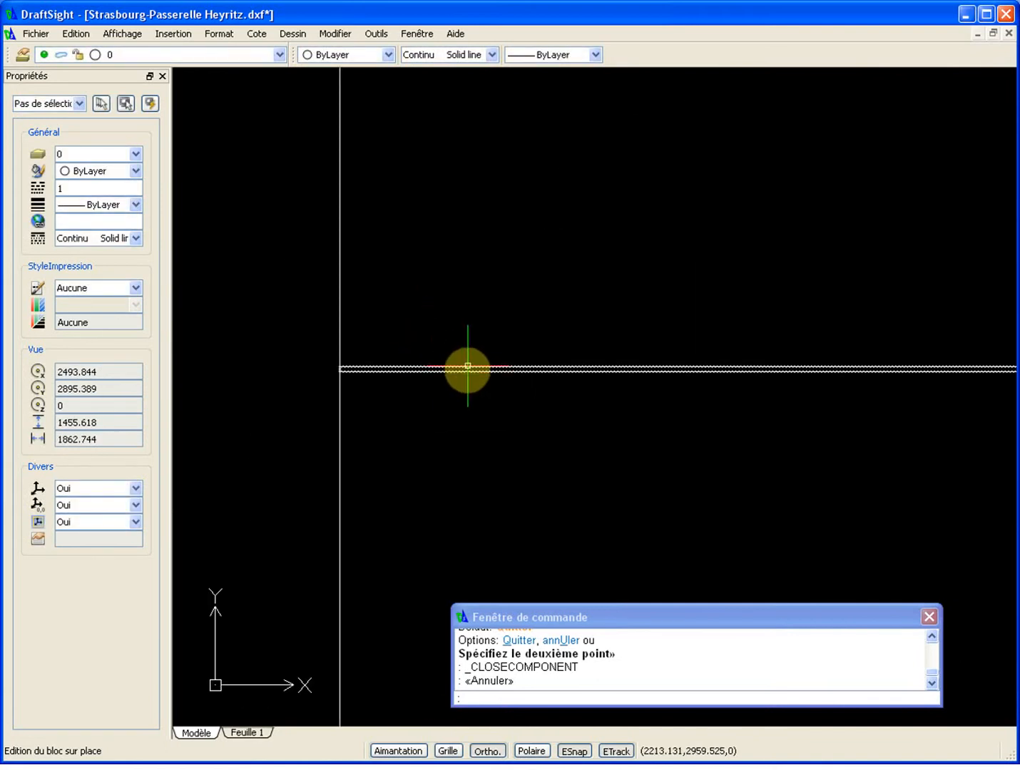
scroll(336, 370, "up", 4)
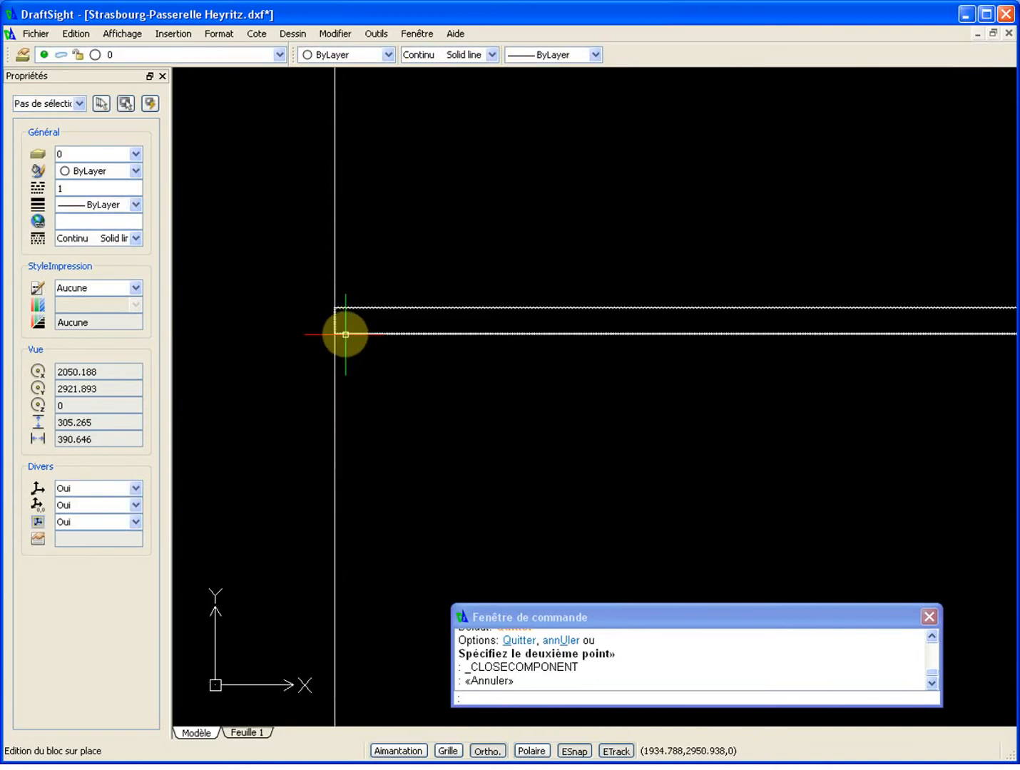
type("i")
key("Return")
left_click(343, 333)
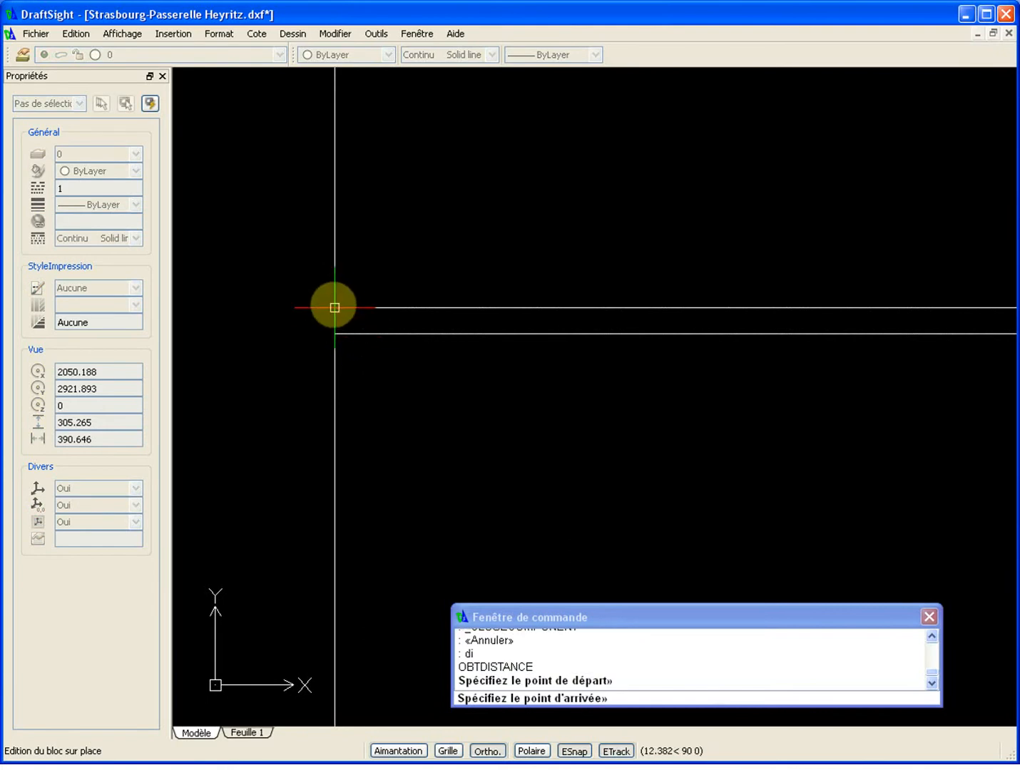
left_click(335, 307)
left_click_drag(511, 668, 546, 670)
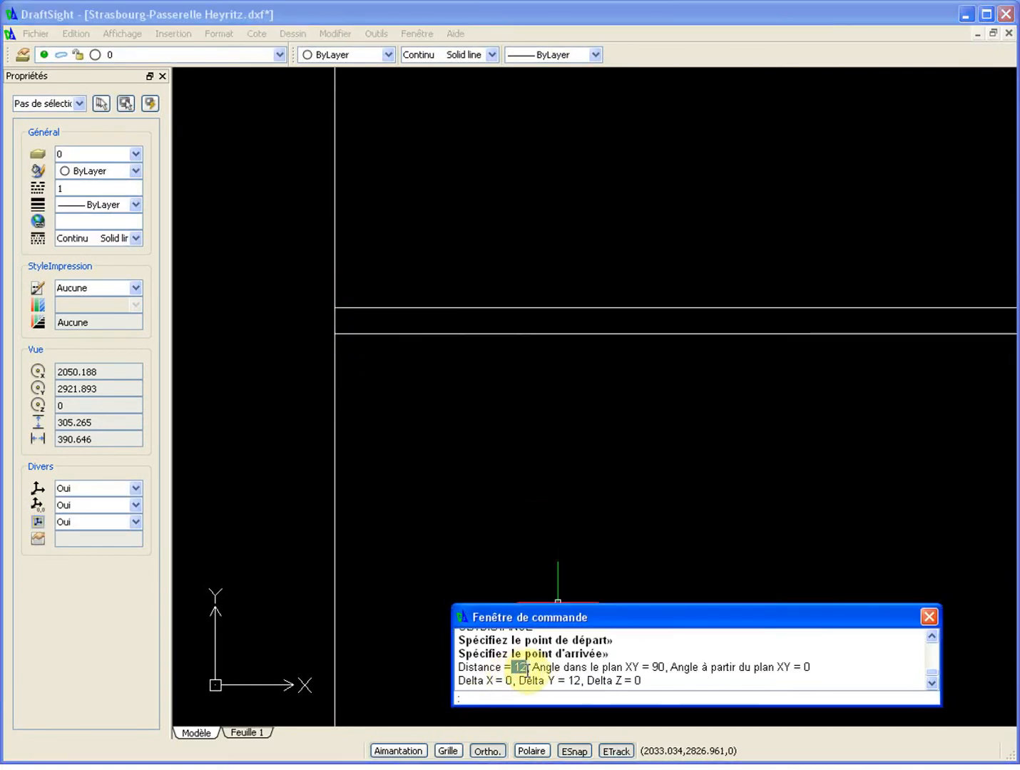
key("Escape")
- Draw a 21060 by 10 rectangle above the railing, starting in line with the railing's left edge
scroll(620, 457, "down", 6)
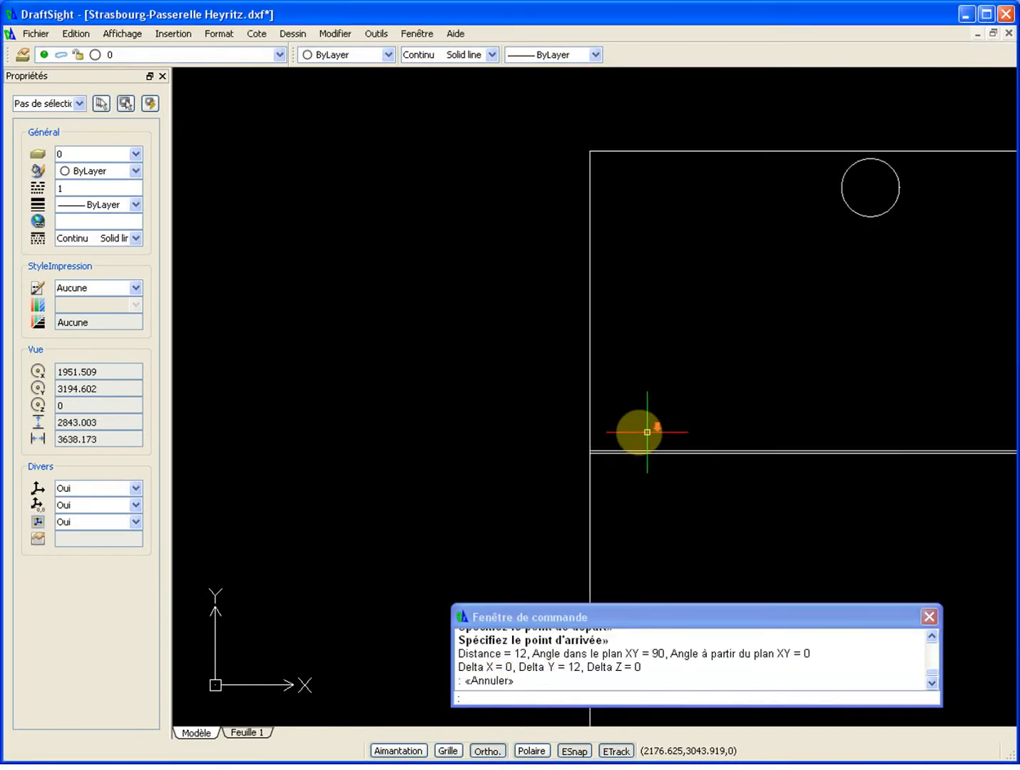
scroll(647, 431, "down", 3)
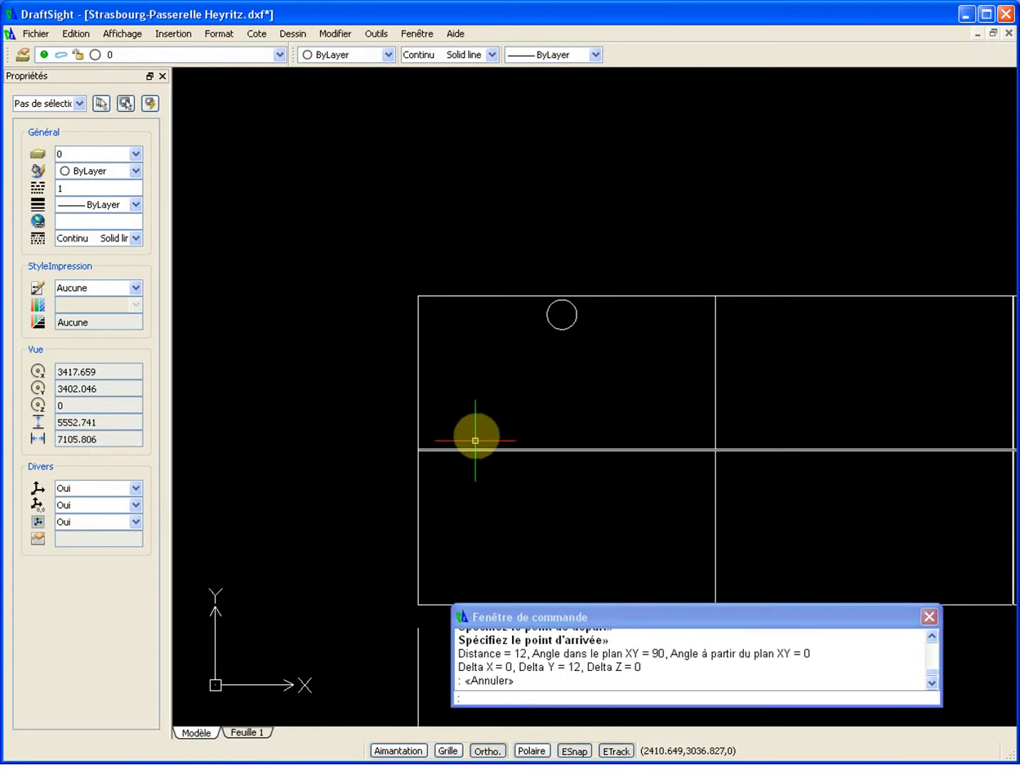
middle_click_drag(474, 352, 371, 482)
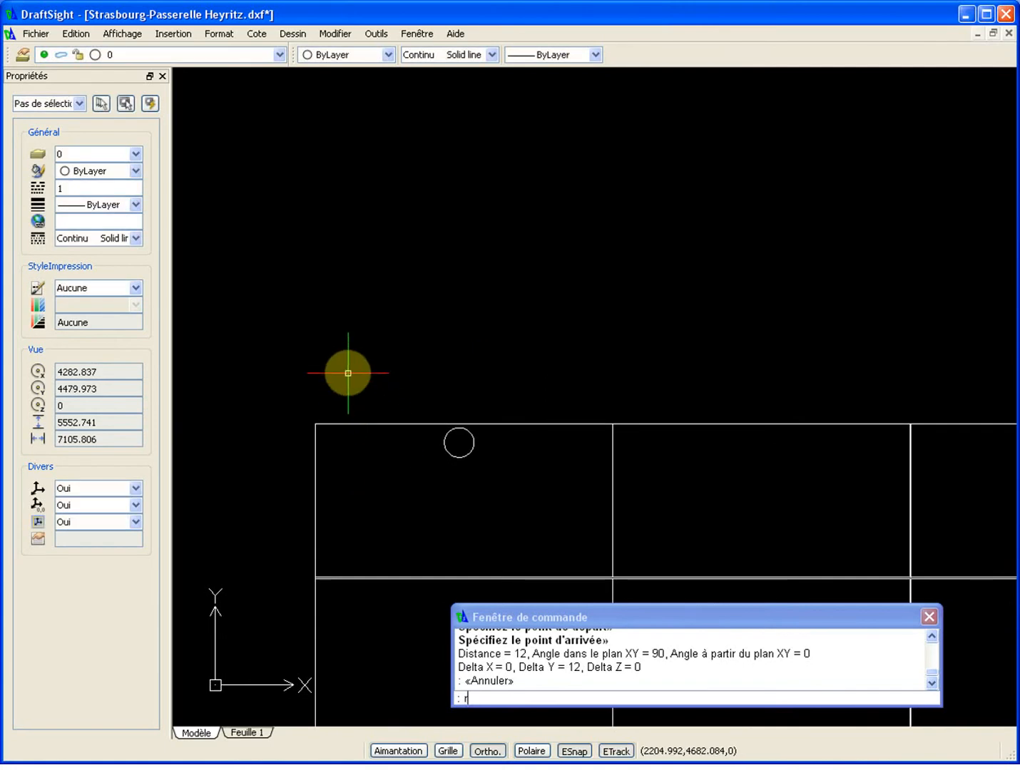
type("c")
key("Return")
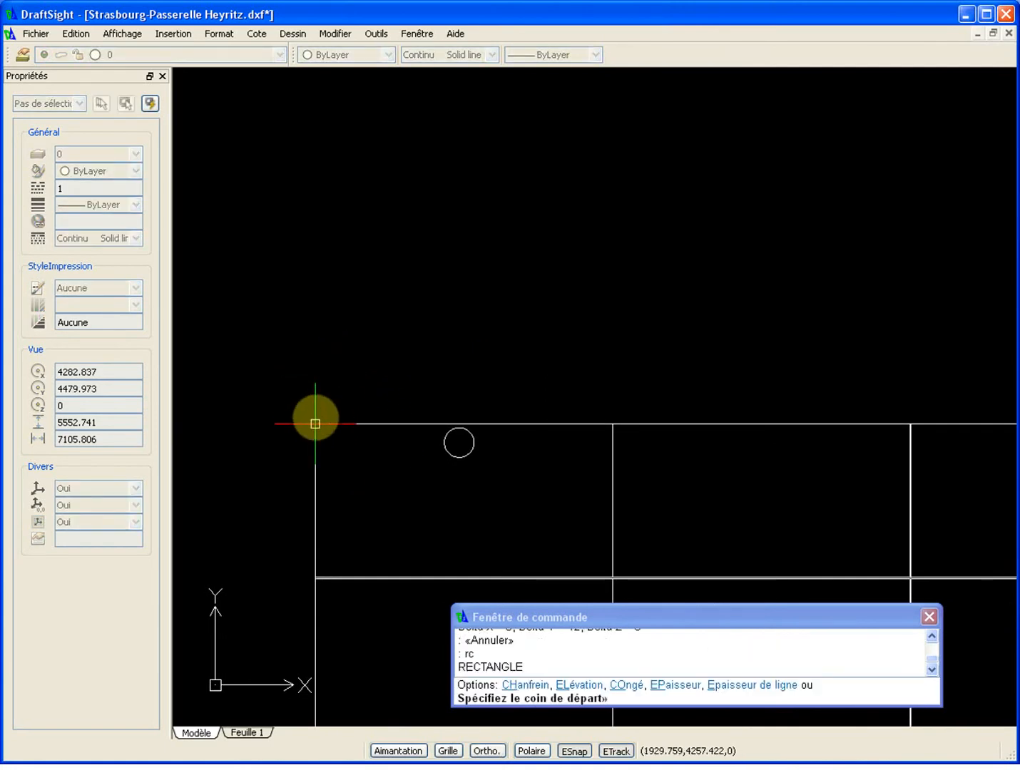
left_click(316, 368)
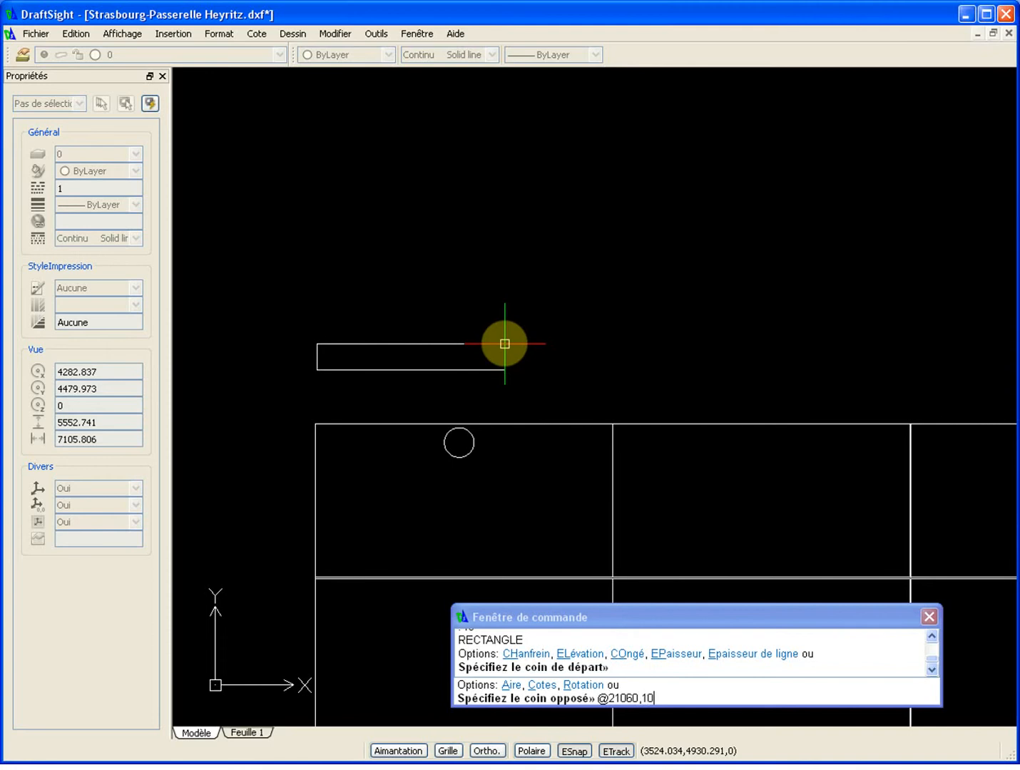
key("Return")
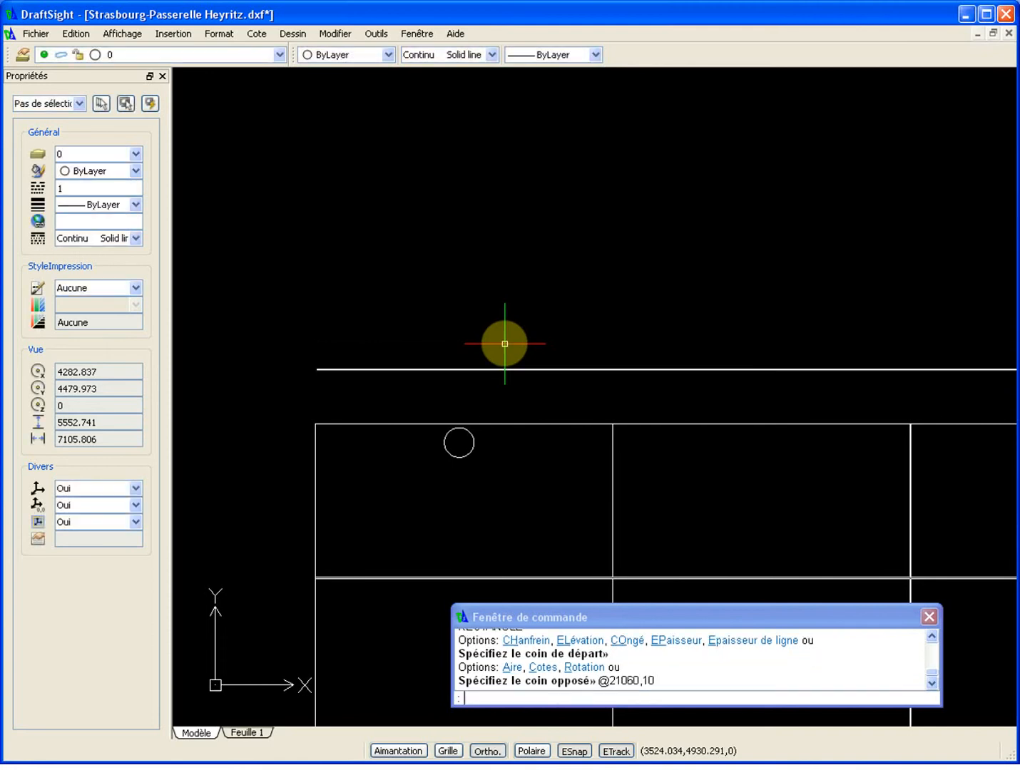
- Copy the new rectangle with its left-edge midpoint as reference point and paste it back in place as a block
scroll(328, 367, "up", 10)
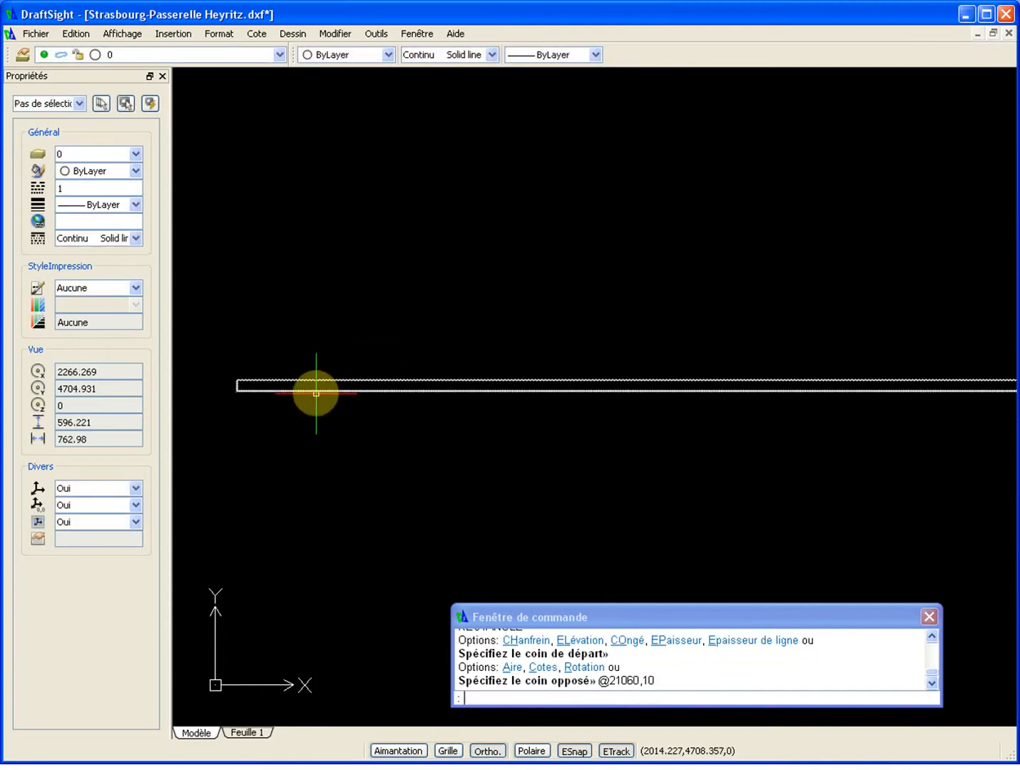
left_click(317, 391)
scroll(316, 390, "down", 10)
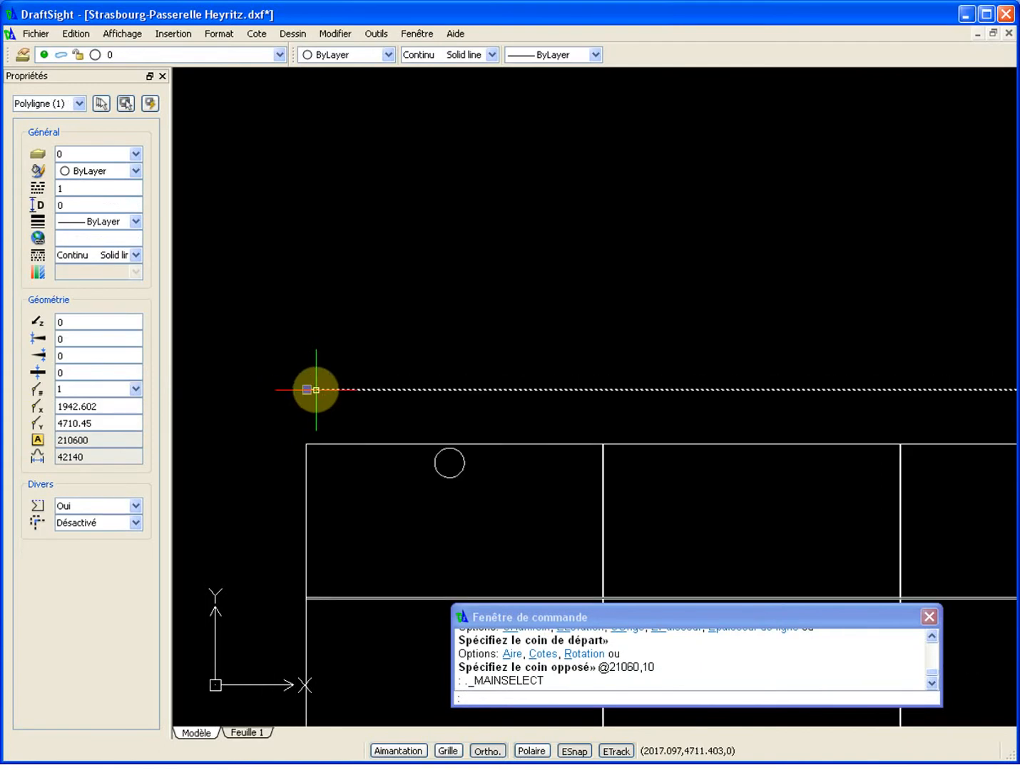
key("ctrl+shift+c")
scroll(307, 389, "up", 6)
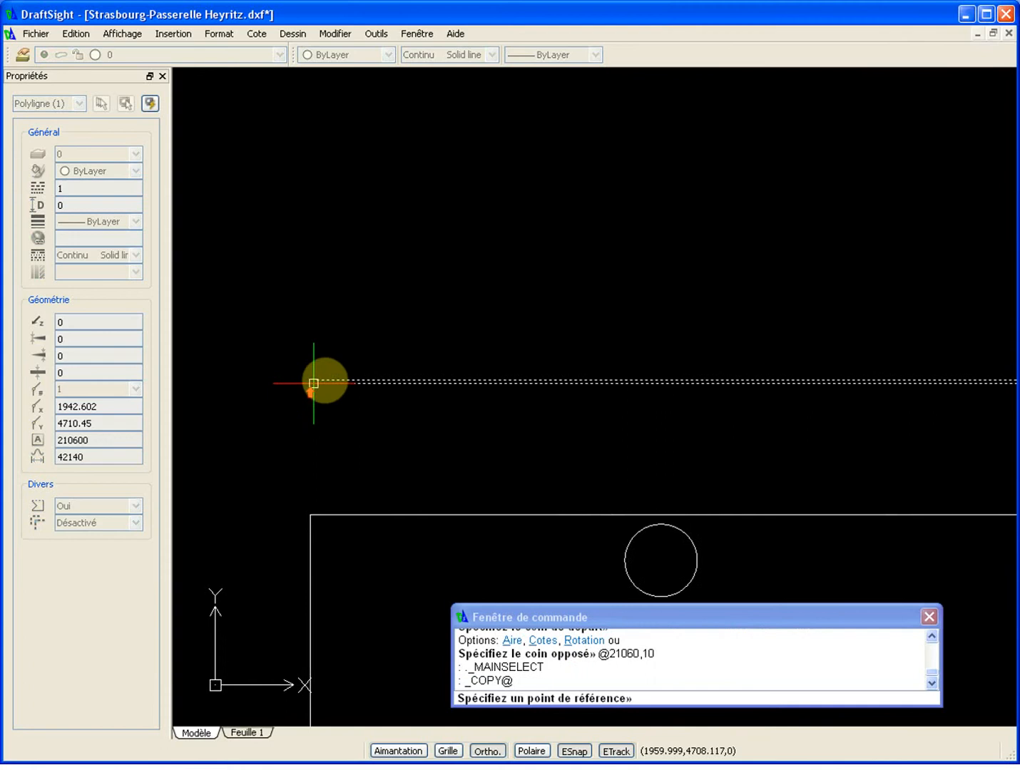
left_click(212, 371)
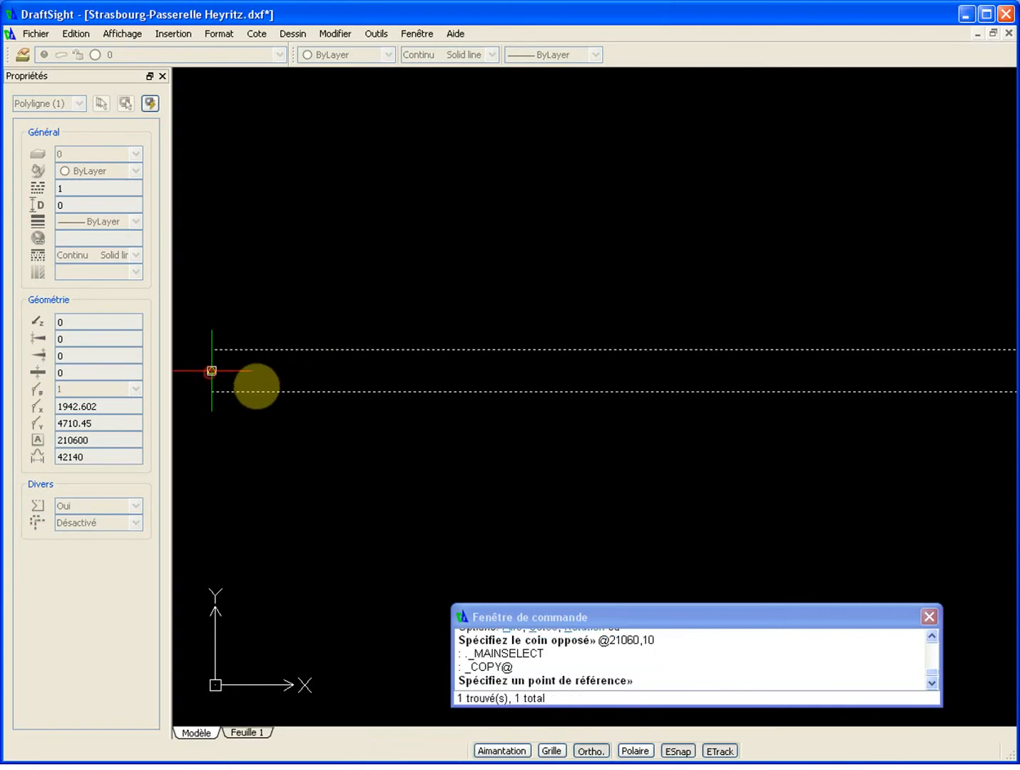
key("ctrl+shift+v")
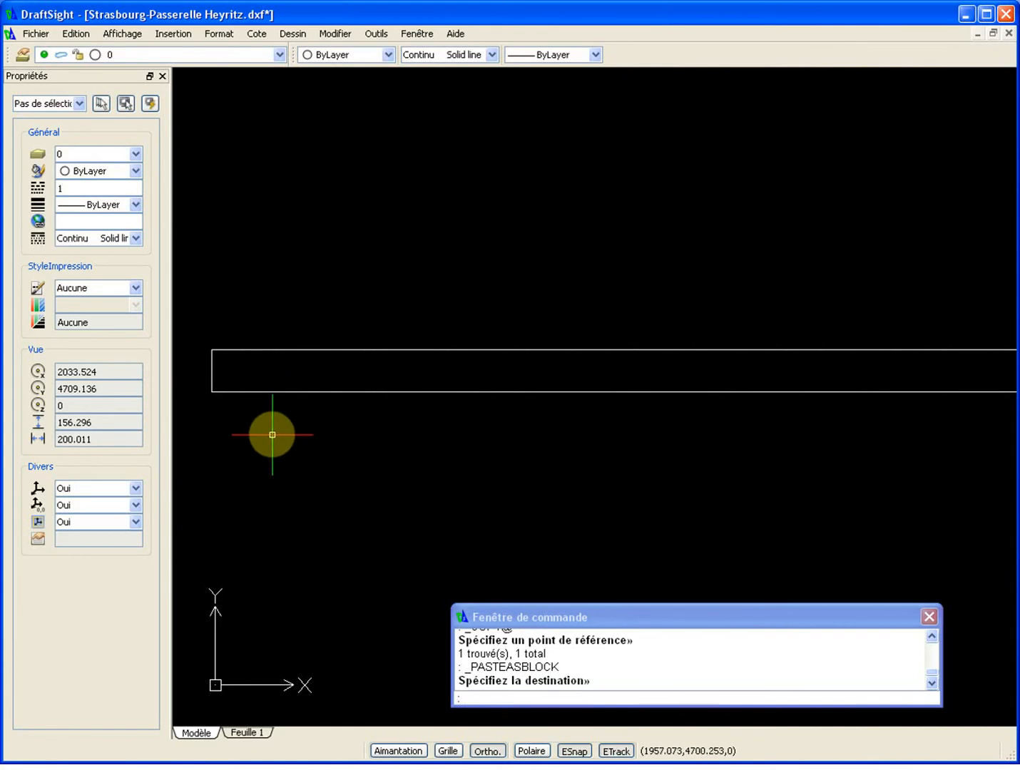
- Delete the original rectangle lying under the pasted block, using the previous selection, and check what remains
type("ef")
key("Return")
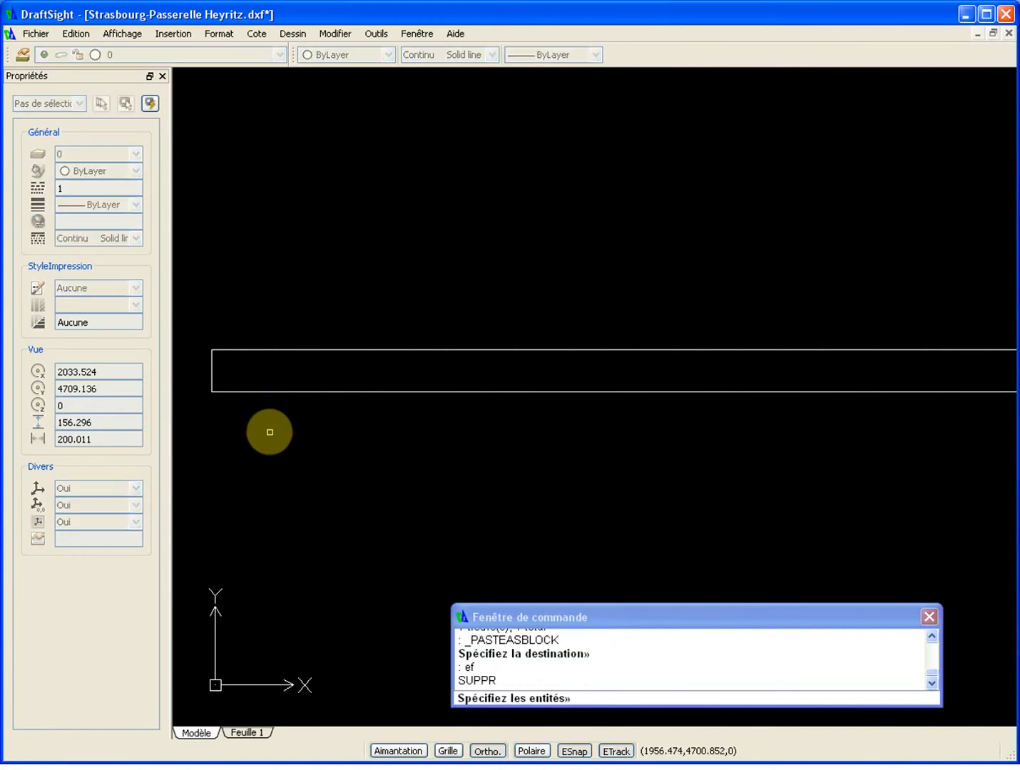
type("p")
key("Return")
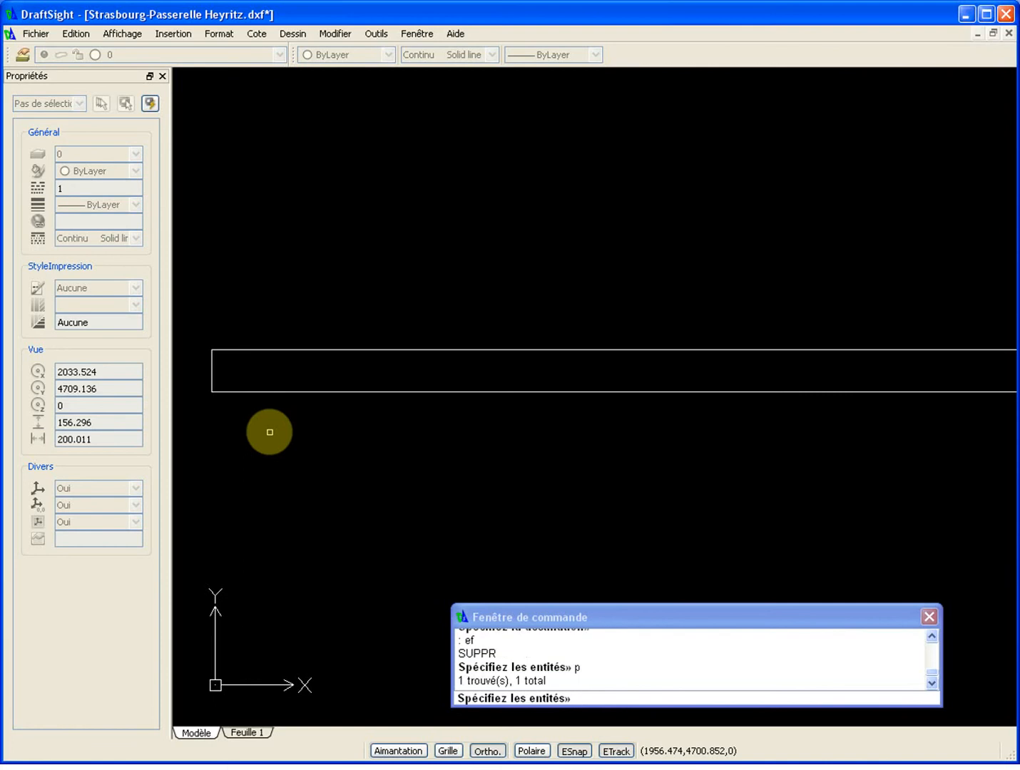
key("Return")
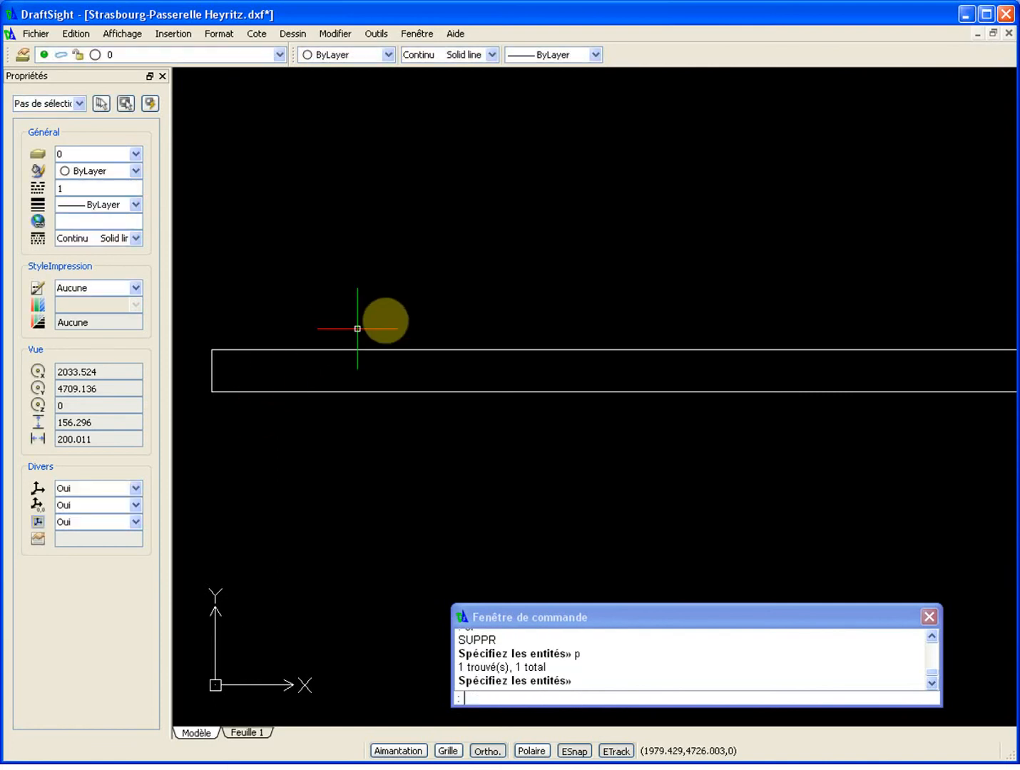
left_click(384, 321)
left_click(291, 435)
key("Escape")
- Open the new bar block above the railing for in-place component editing
scroll(227, 353, "down", 6)
scroll(430, 336, "up", 6)
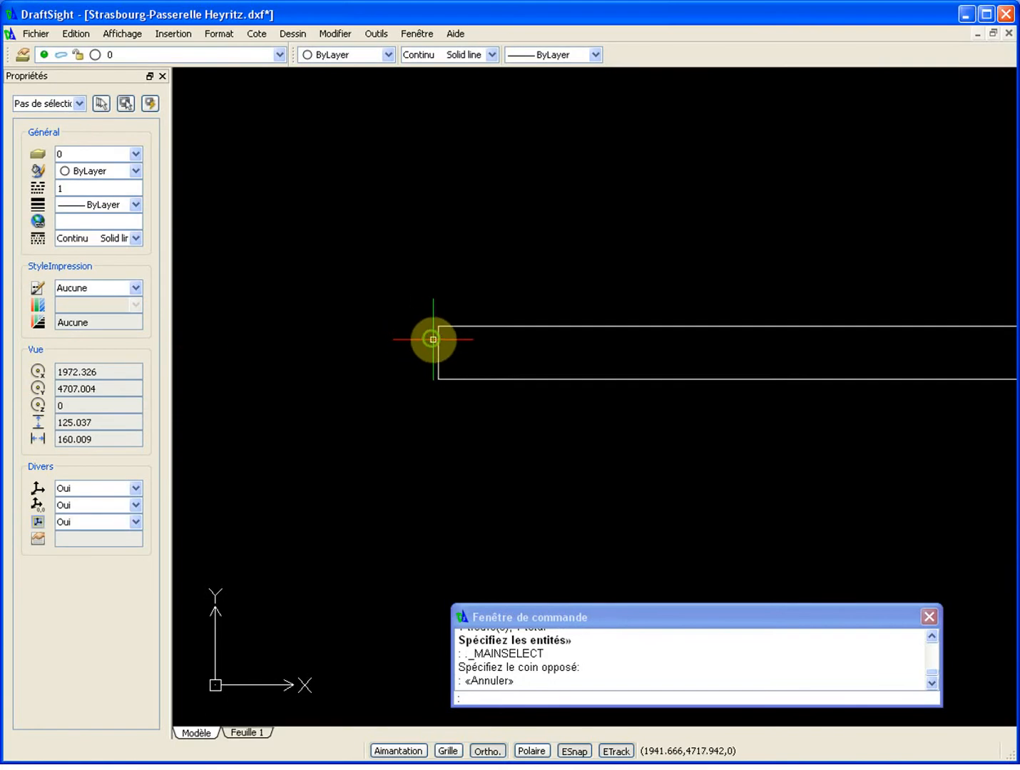
left_click(438, 345)
double_click(438, 345)
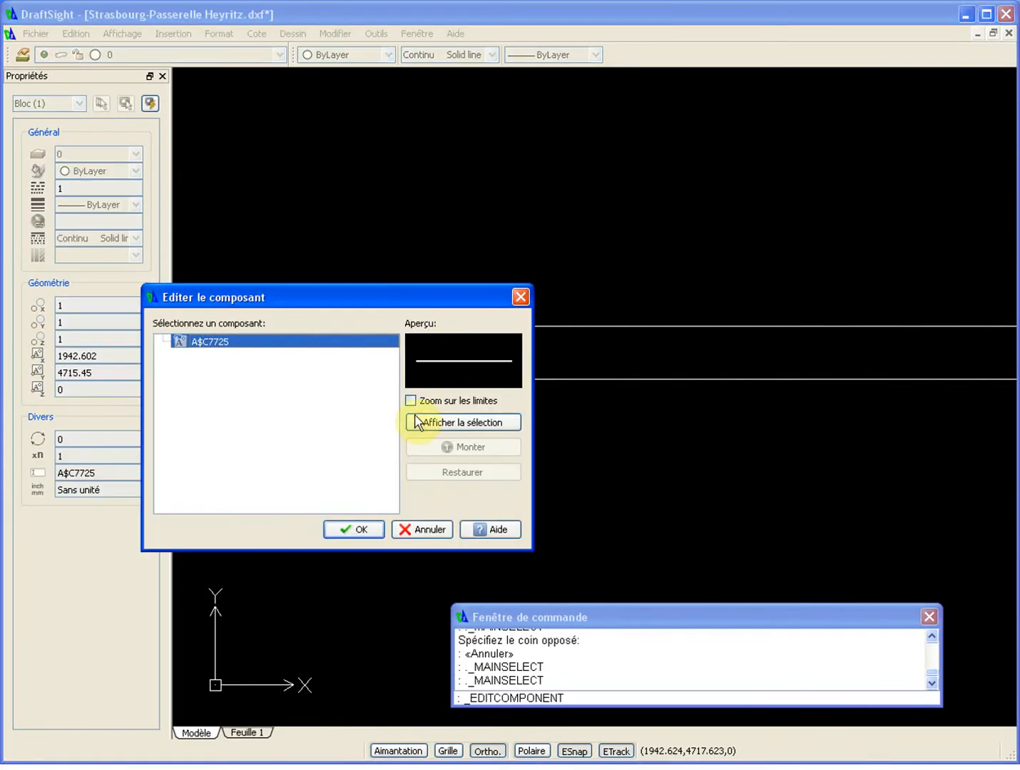
left_click(356, 529)
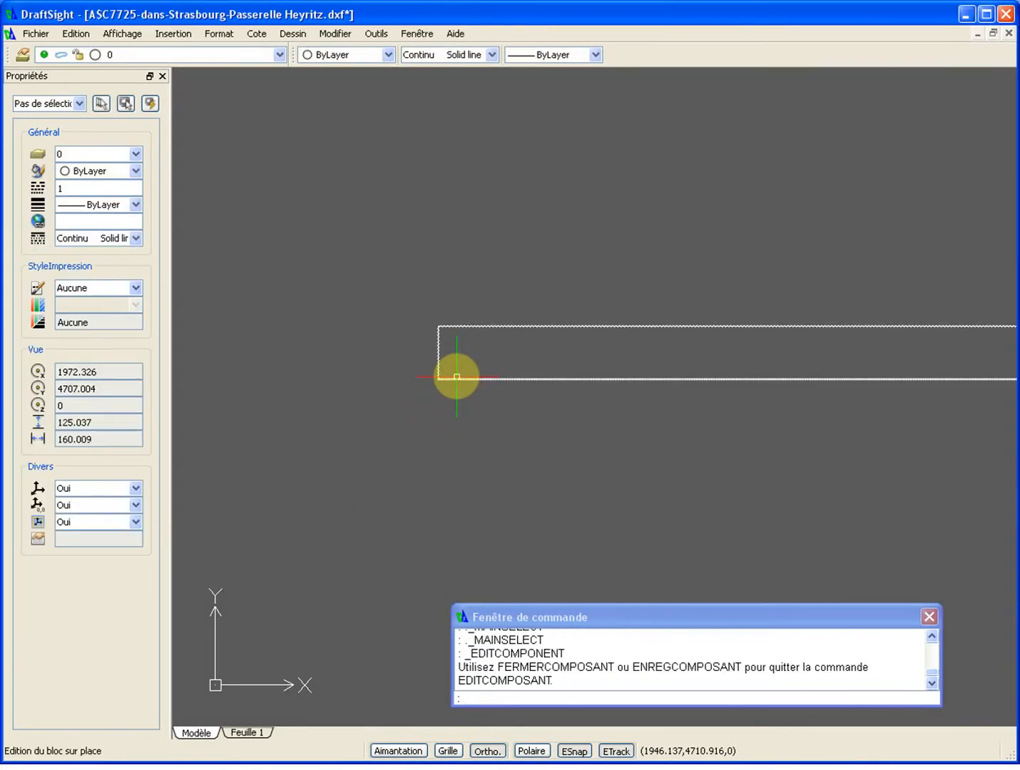
- Draw a horizontal centreline inside the bar from its left-edge midpoint to its right end
type("l")
key("Return")
left_click(439, 352)
scroll(619, 375, "down", 13)
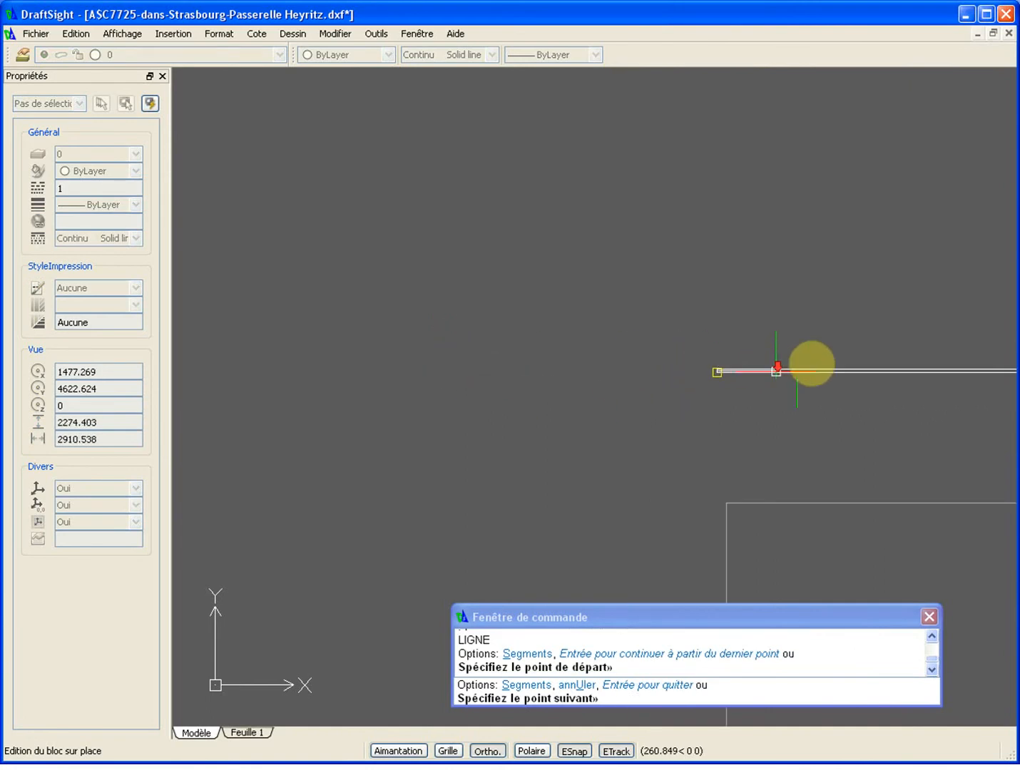
scroll(642, 364, "down", 11)
scroll(657, 364, "up", 8)
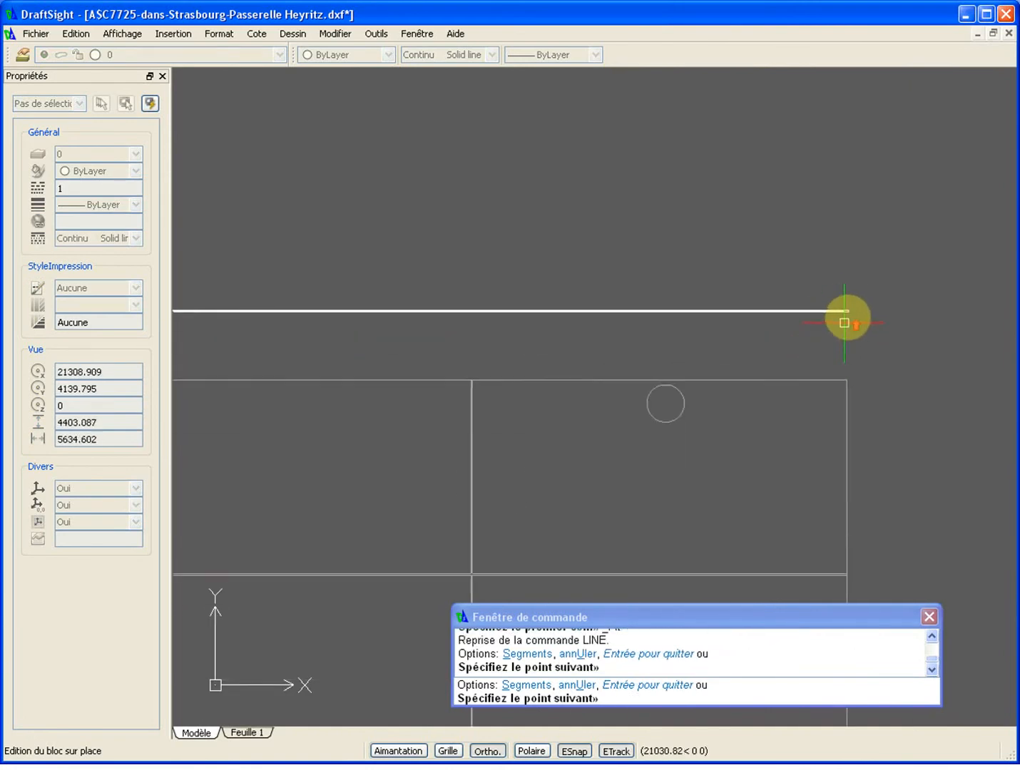
scroll(848, 310, "up", 10)
key("Escape")
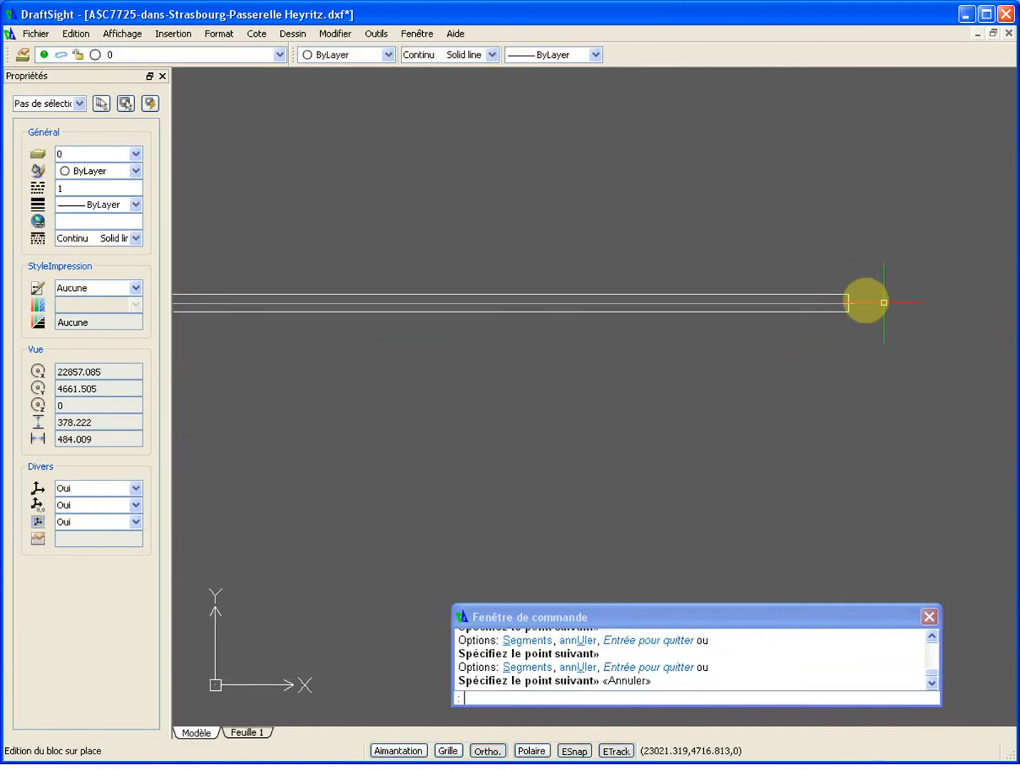
- Stretch the centreline's right endpoint back onto the midpoint of the bar's right edge
scroll(855, 303, "up", 3)
left_click(831, 327)
left_click(810, 308)
left_click(843, 306)
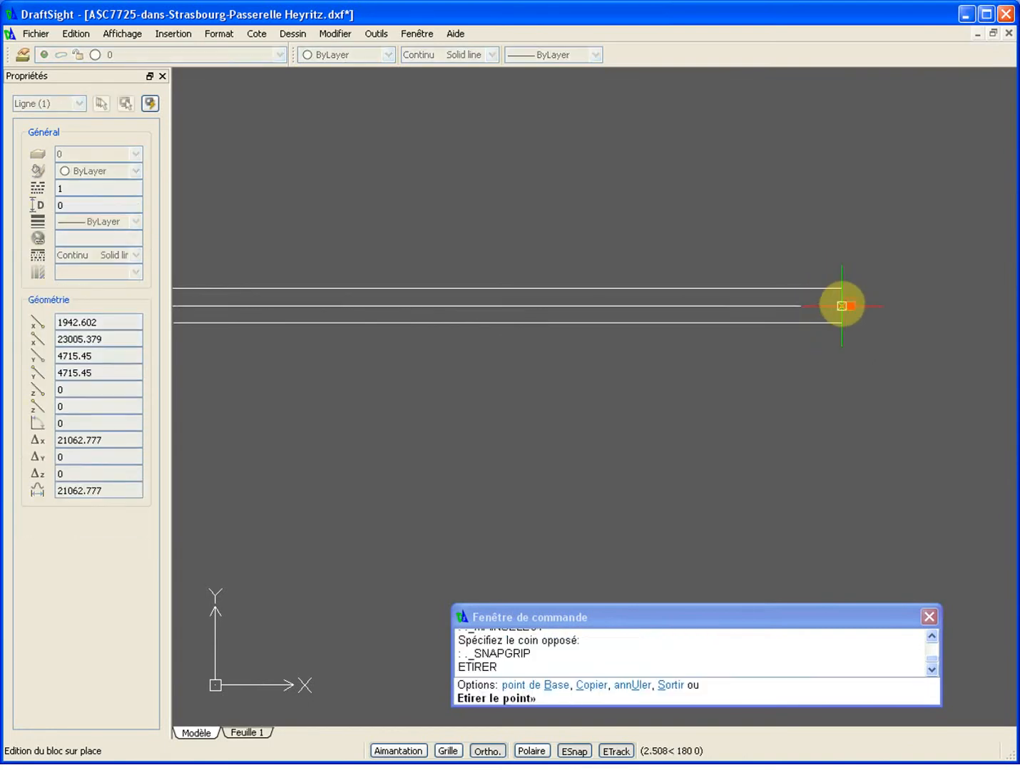
key("Escape")
- Set the centreline's colour to Rouge and its line style to DASHED
left_click(827, 305)
left_click(367, 58)
left_click(334, 145)
left_click(419, 55)
left_click(343, 58)
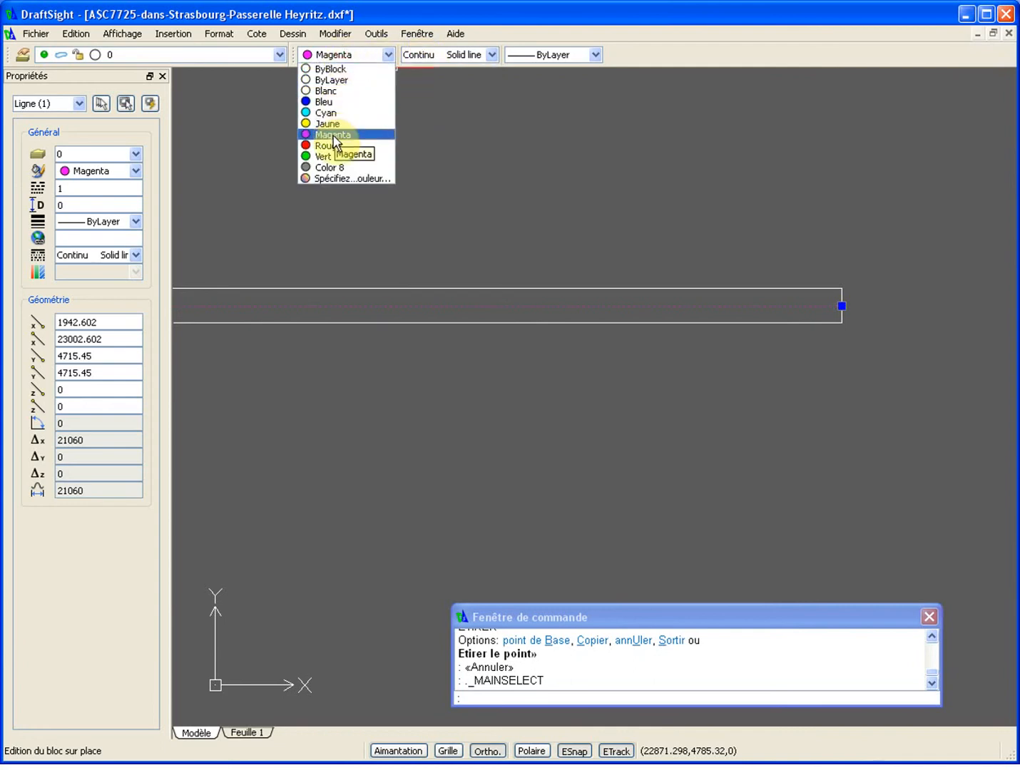
left_click(336, 144)
left_click(441, 56)
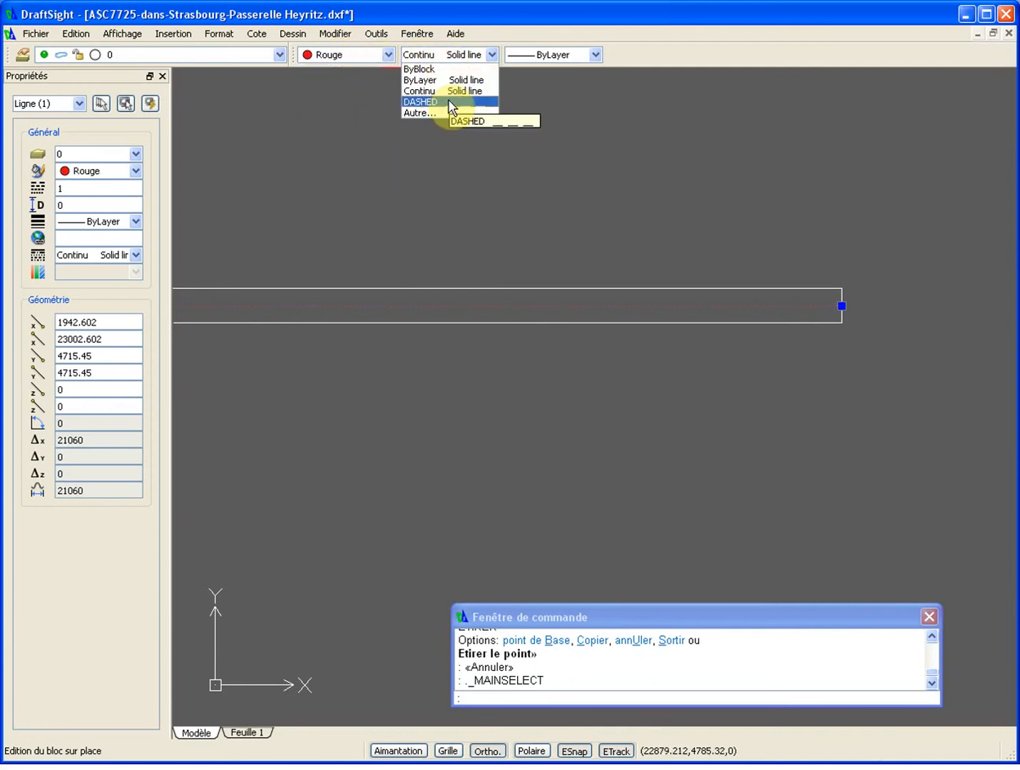
left_click(450, 102)
key("Escape")
- Close the in-place component editing of the new bar block, keeping the added centreline
scroll(657, 297, "up", 4)
scroll(656, 296, "down", 12)
scroll(641, 318, "down", 4)
scroll(677, 257, "down", 4)
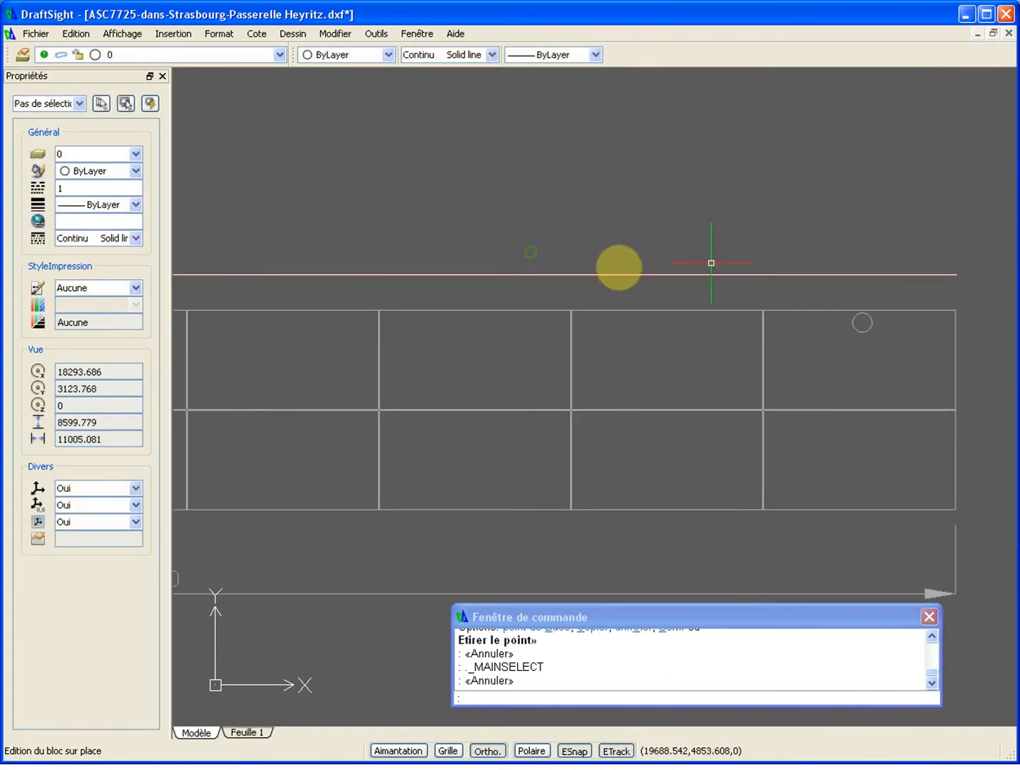
right_click(536, 252)
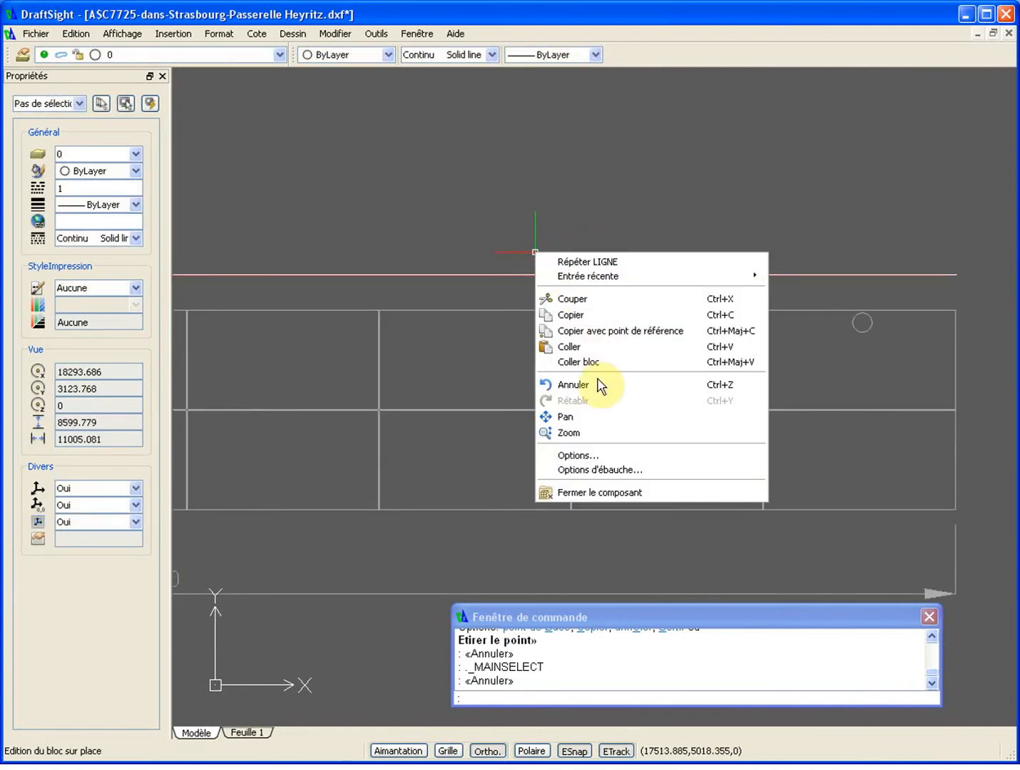
left_click(606, 493)
left_click(427, 408)
- Move the bar block from its left-edge midpoint onto the left-end midpoint of the railing's middle horizontal bar
scroll(661, 410, "down", 2)
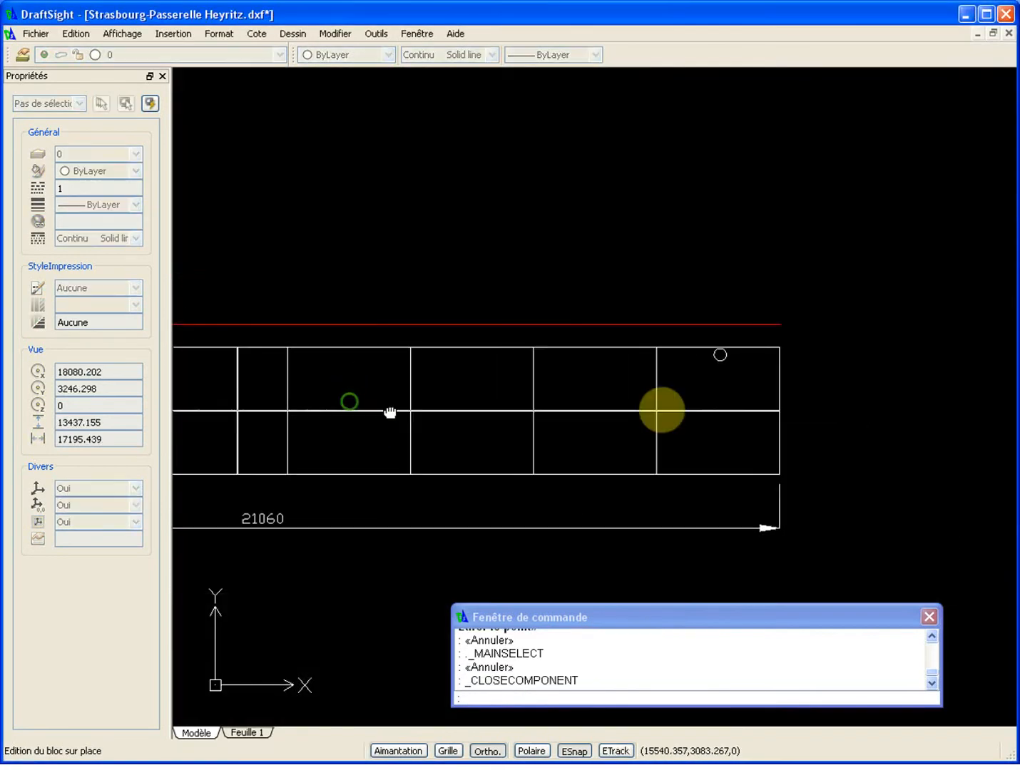
scroll(416, 378, "down", 2)
scroll(280, 349, "up", 6)
scroll(576, 348, "up", 3)
scroll(499, 345, "up", 3)
scroll(516, 342, "up", 6)
scroll(518, 340, "up", 1)
type("d")
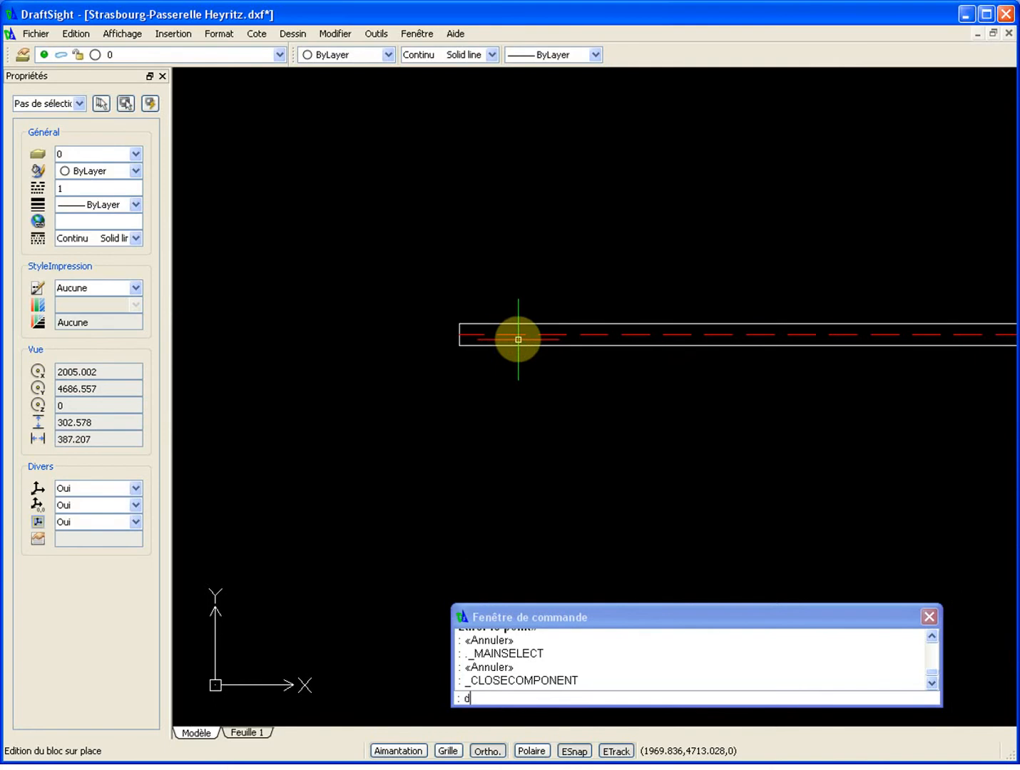
type("p")
key("Return")
key("Return")
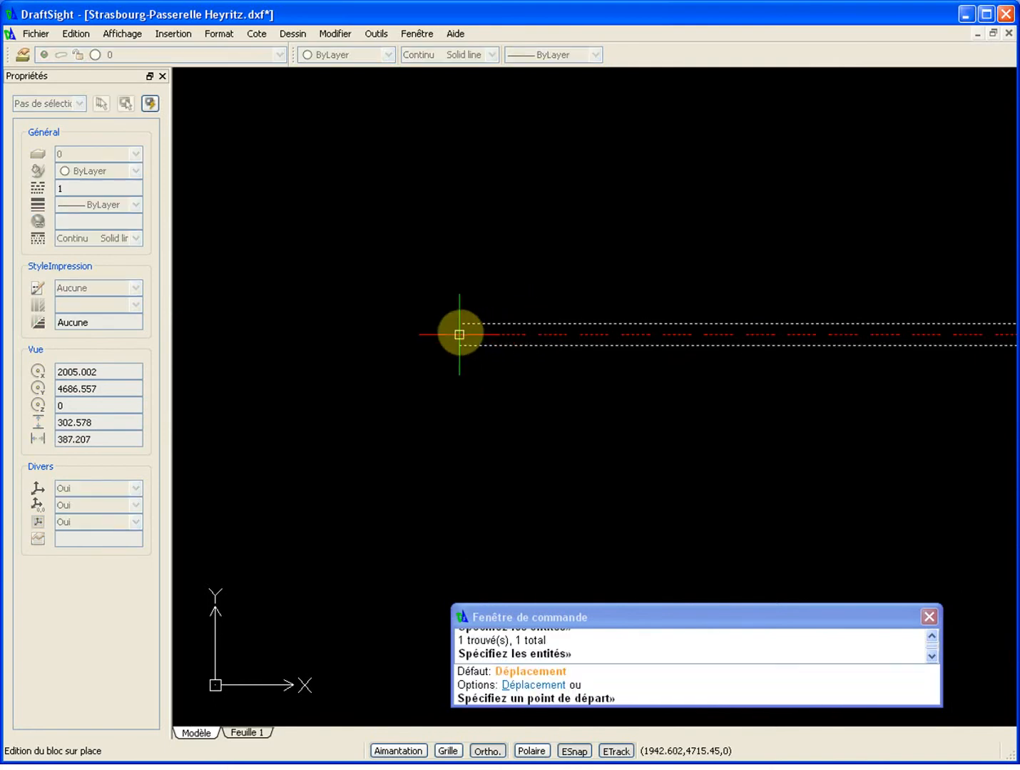
left_click(460, 335)
scroll(465, 389, "down", 8)
scroll(455, 558, "up", 15)
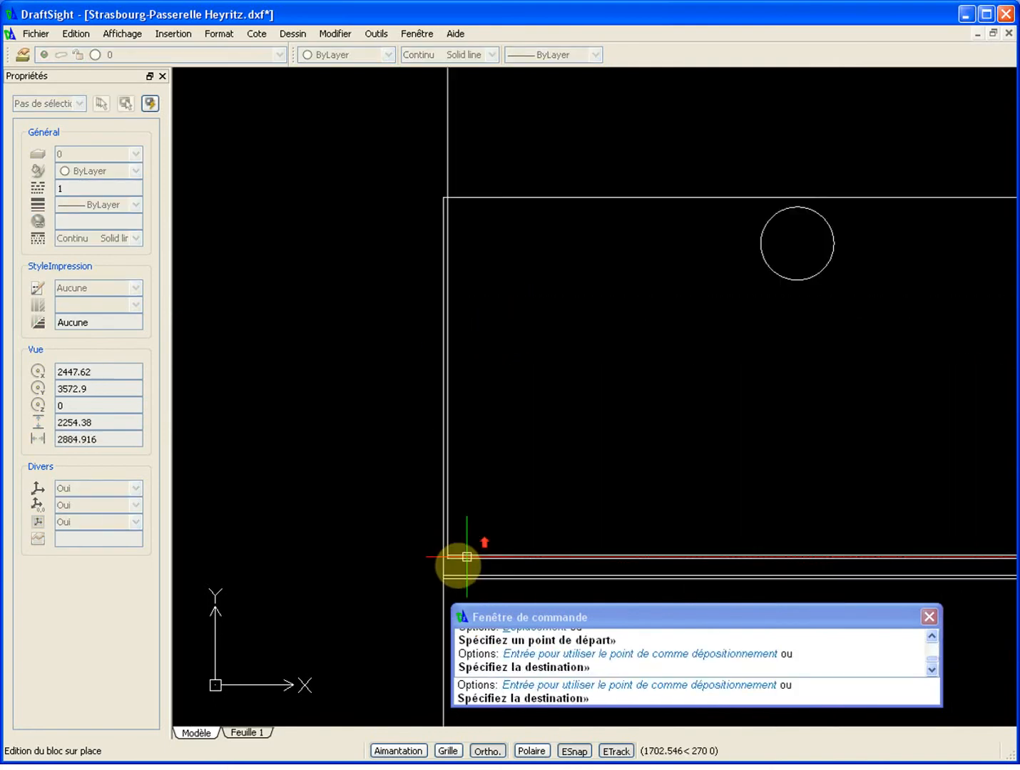
key("Escape")
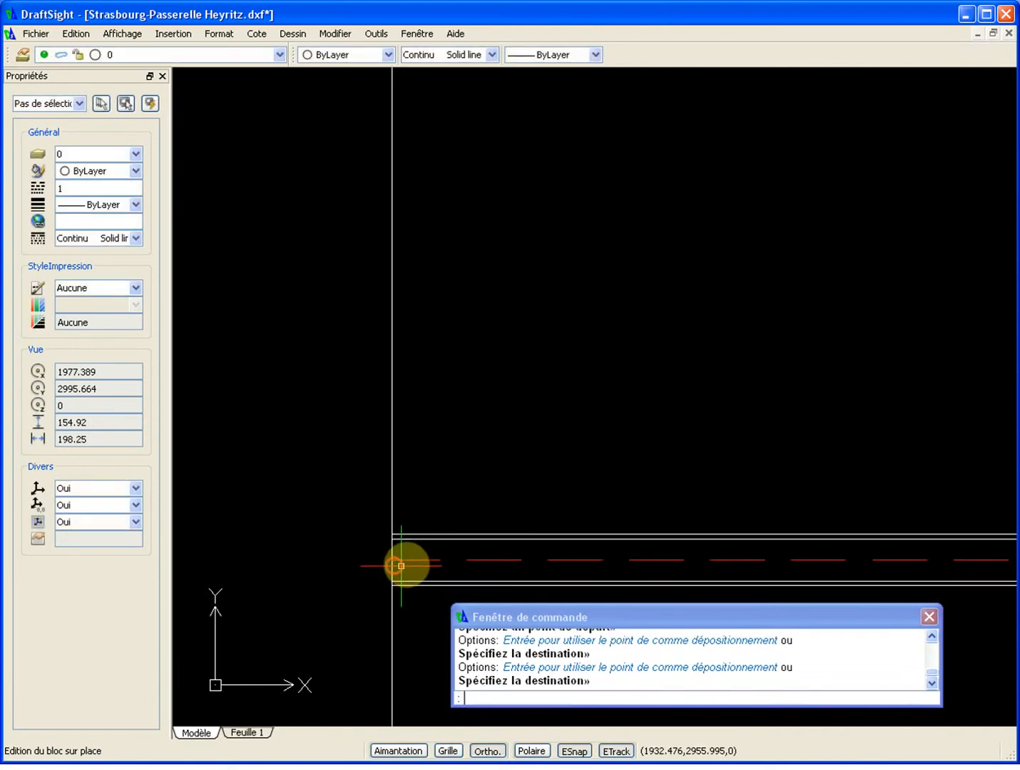
- Move the bar block with the red centreline straight up by 383
left_click(486, 555)
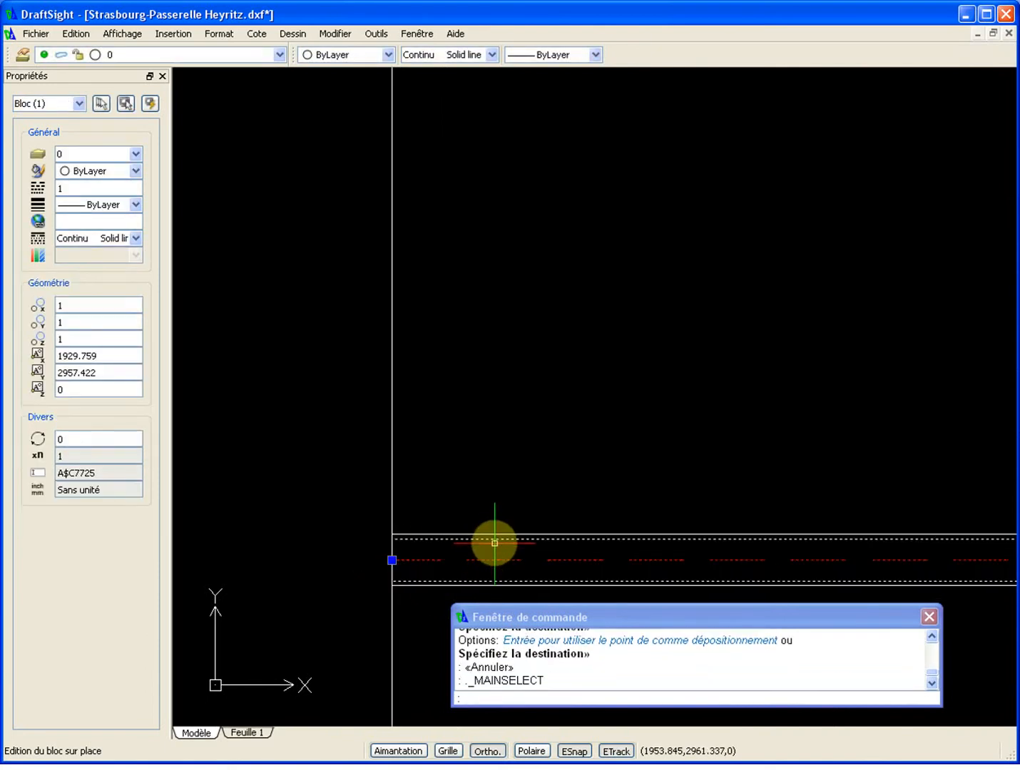
type("d")
key("Return")
left_click(493, 544)
scroll(530, 312, "down", 1)
scroll(529, 312, "down", 6)
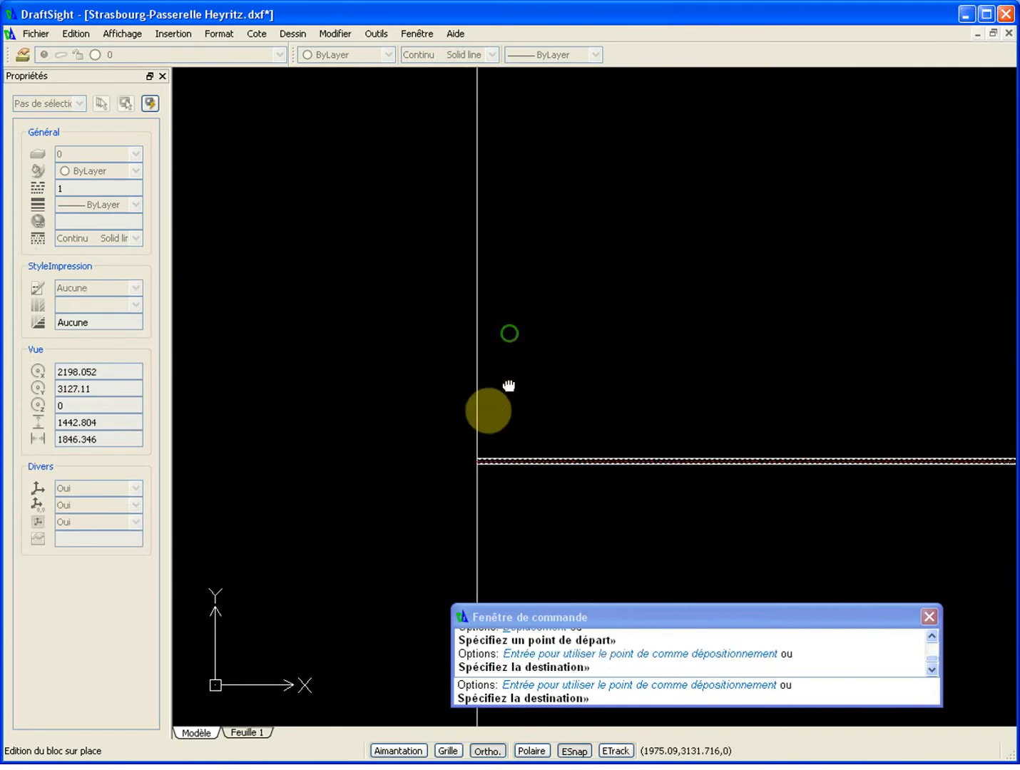
scroll(496, 387, "down", 4)
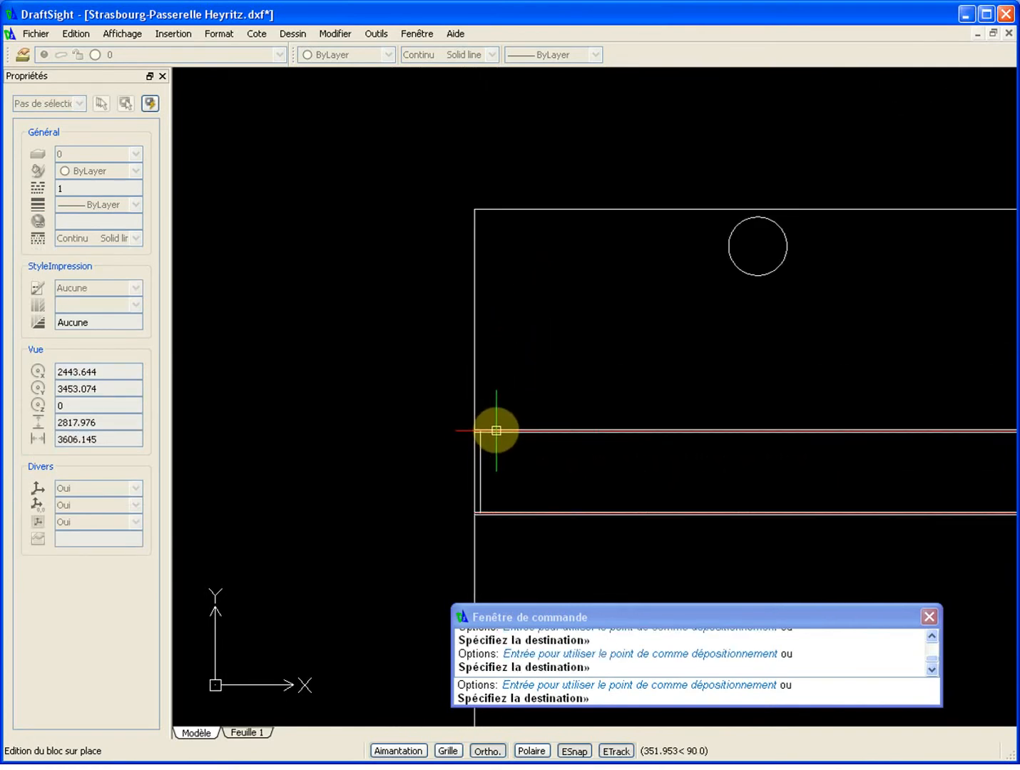
key("Return")
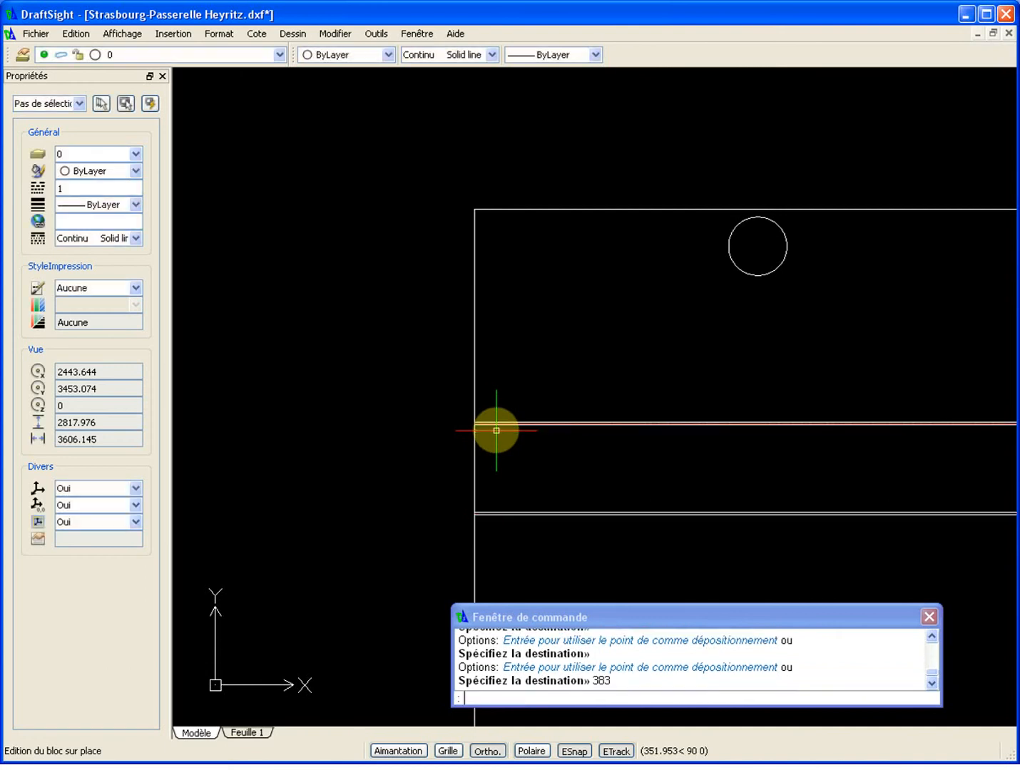
- Try to regenerate the drawing with the rg command
scroll(534, 444, "down", 3)
scroll(615, 462, "down", 5)
scroll(596, 472, "up", 13)
type("rg")
key("Return")
key("Escape")
- Examine the raised bar block and the middle horizontal bar below it at the railing's left end
left_click(583, 456)
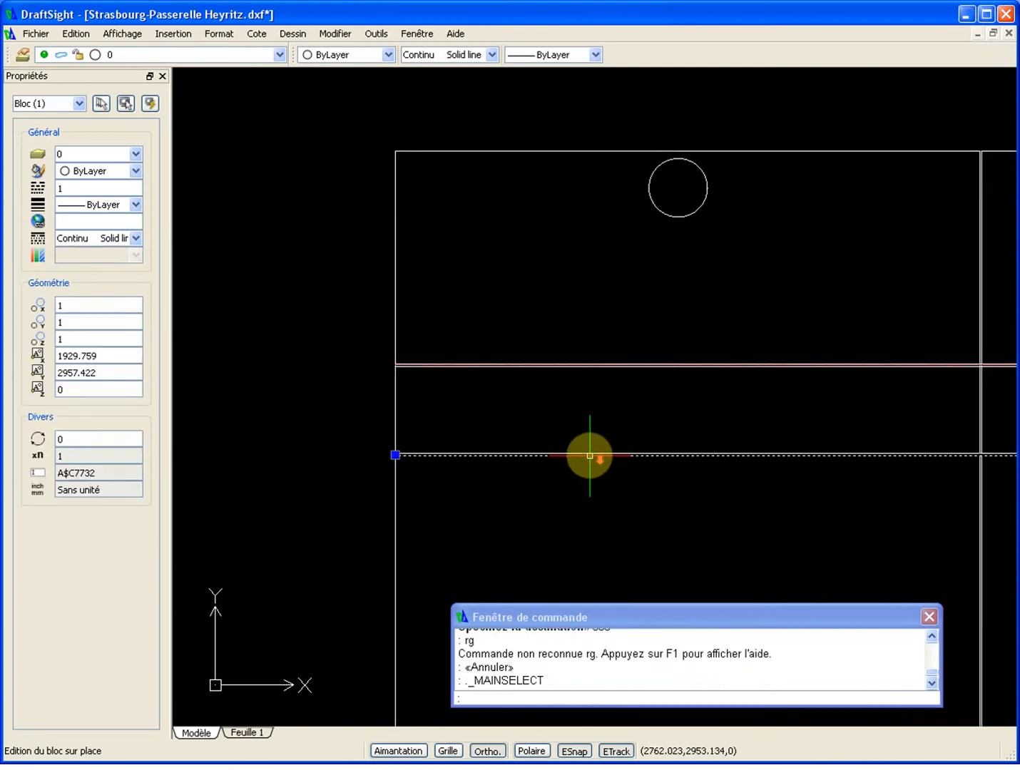
scroll(437, 420, "up", 4)
key("Escape")
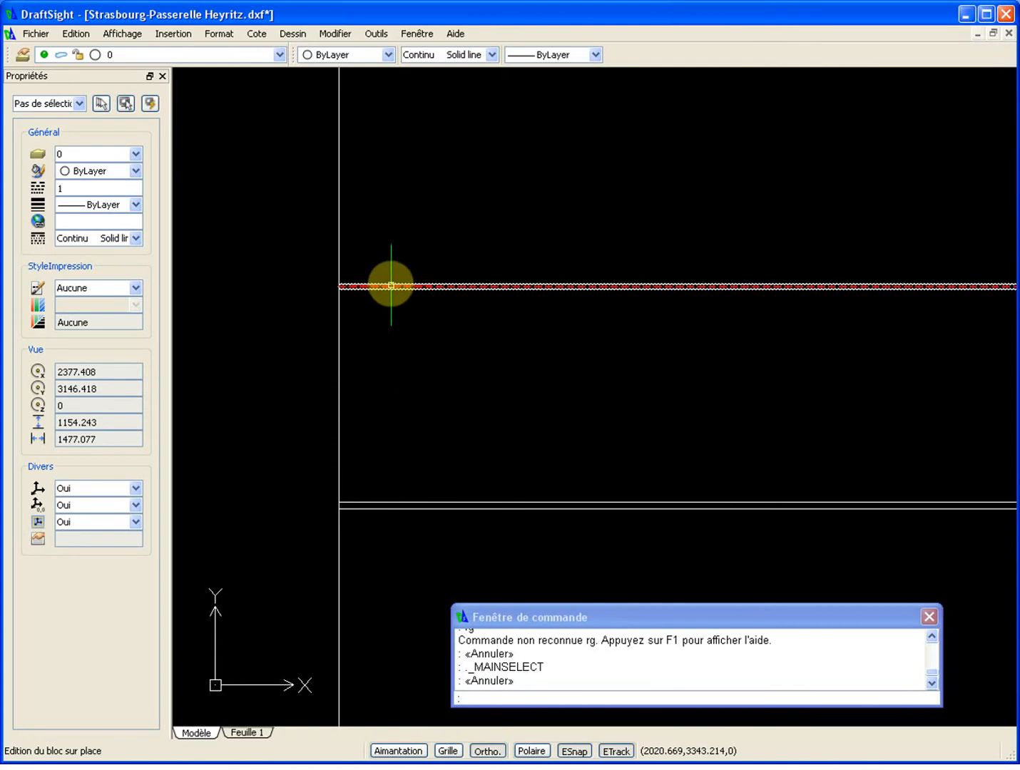
scroll(389, 284, "up", 4)
scroll(385, 281, "up", 4)
scroll(388, 289, "down", 10)
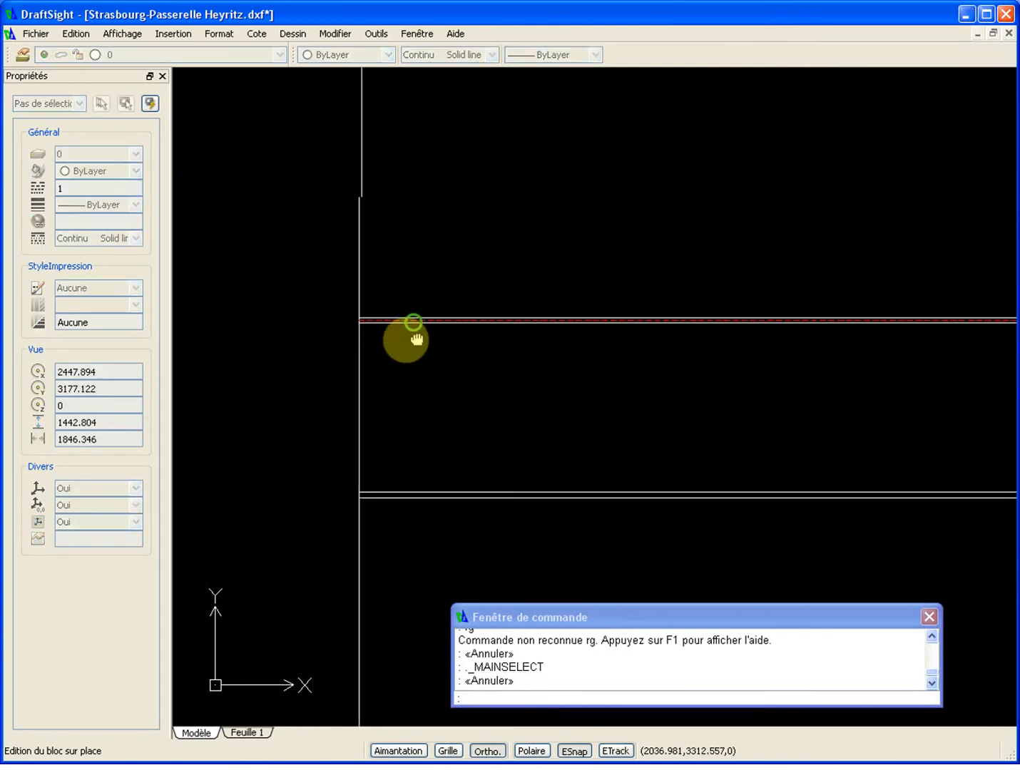
scroll(393, 495, "up", 7)
left_click(396, 491)
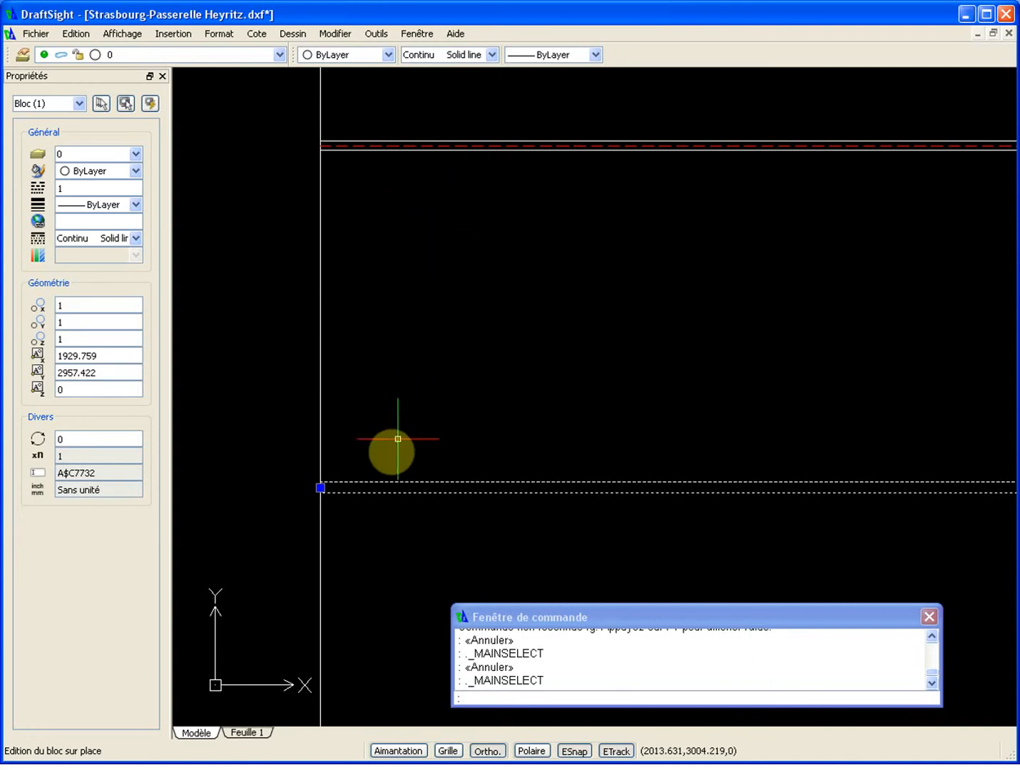
scroll(447, 350, "down", 3)
scroll(446, 268, "up", 3)
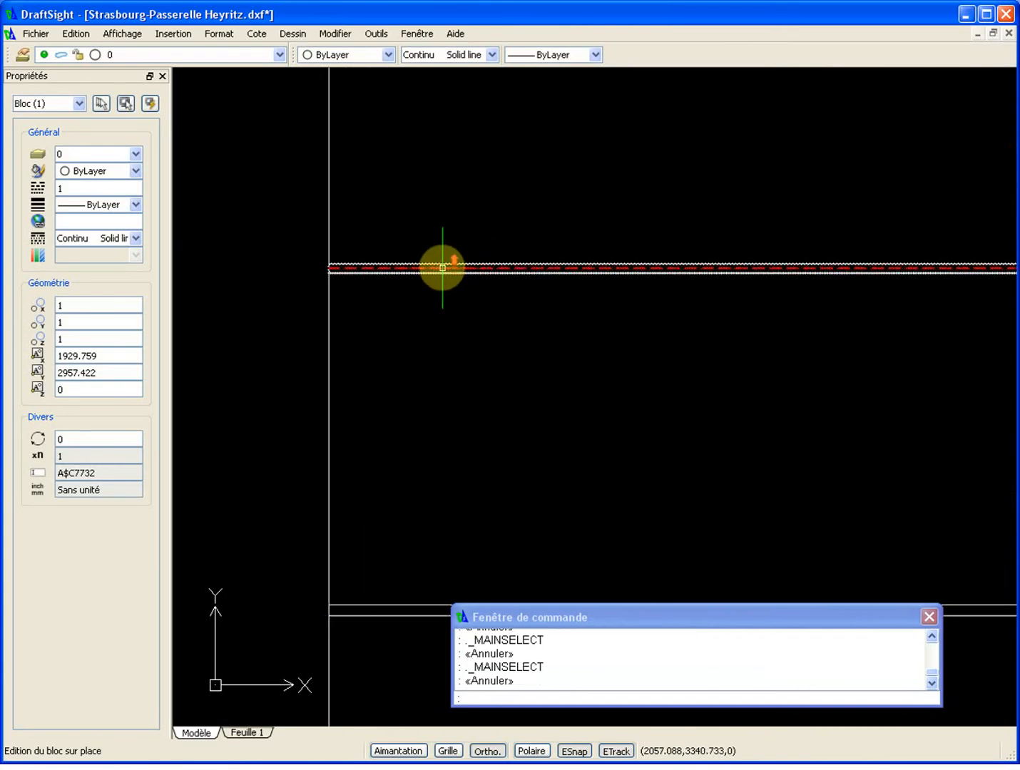
- Open the raised bar block above the railing's middle bar for in-place editing
left_click(445, 260)
left_click(426, 269)
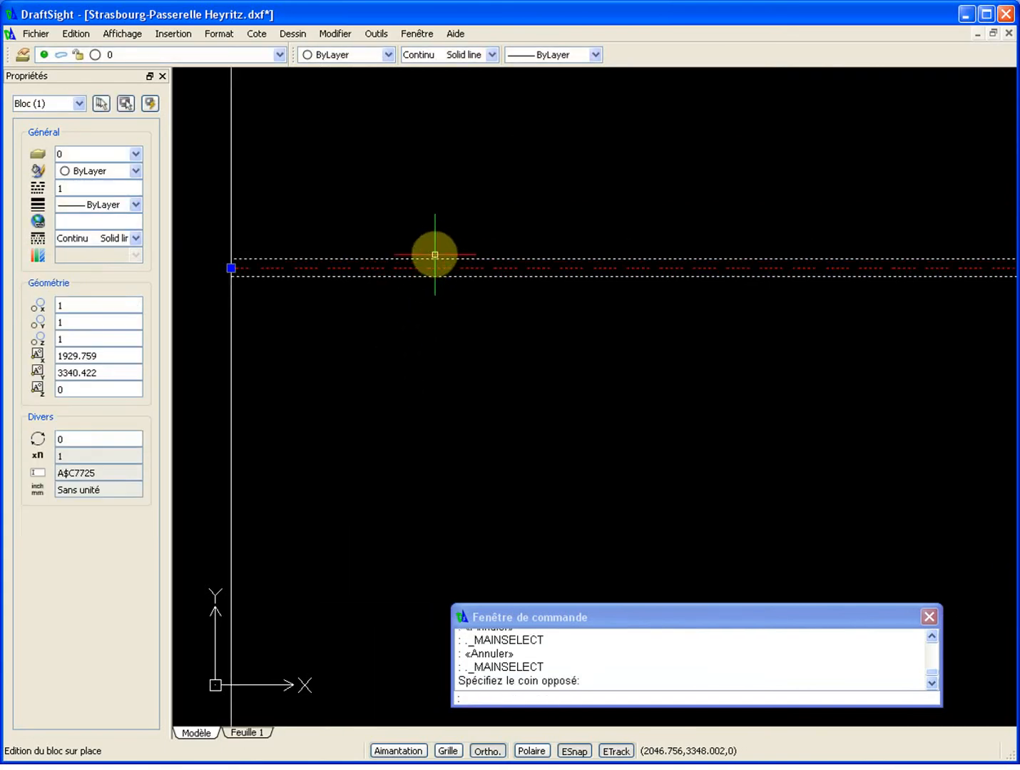
double_click(434, 261)
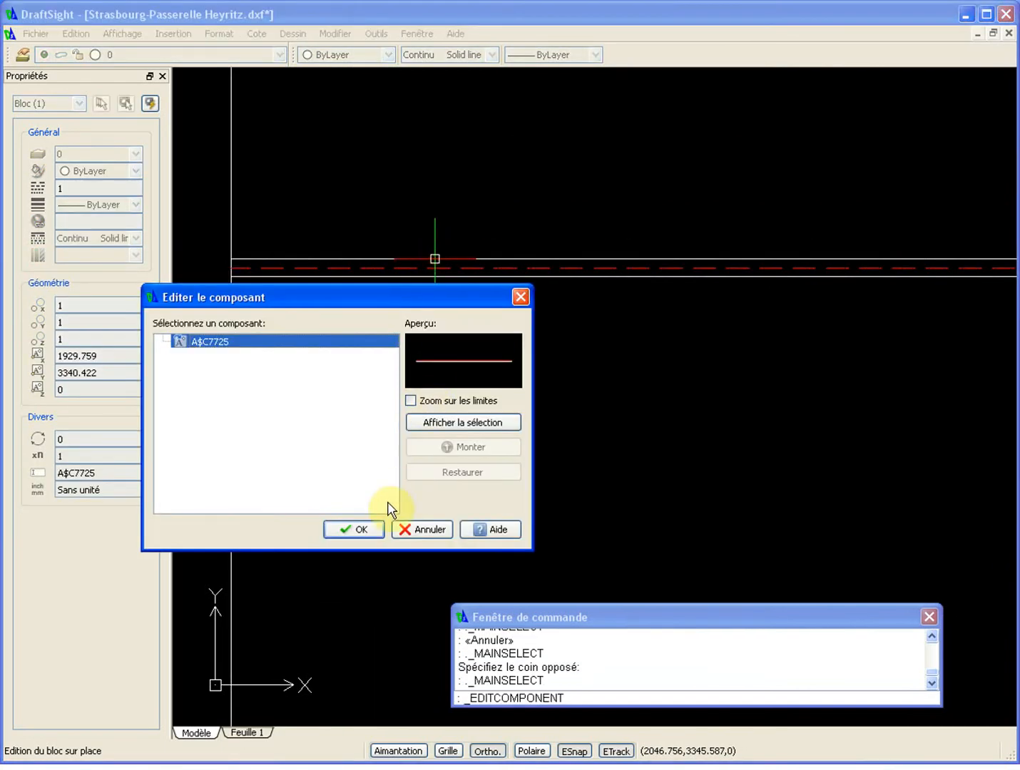
left_click(377, 525)
- Select the raised bar's red centreline and load the CENTER line style from mm.lin
left_click(384, 265)
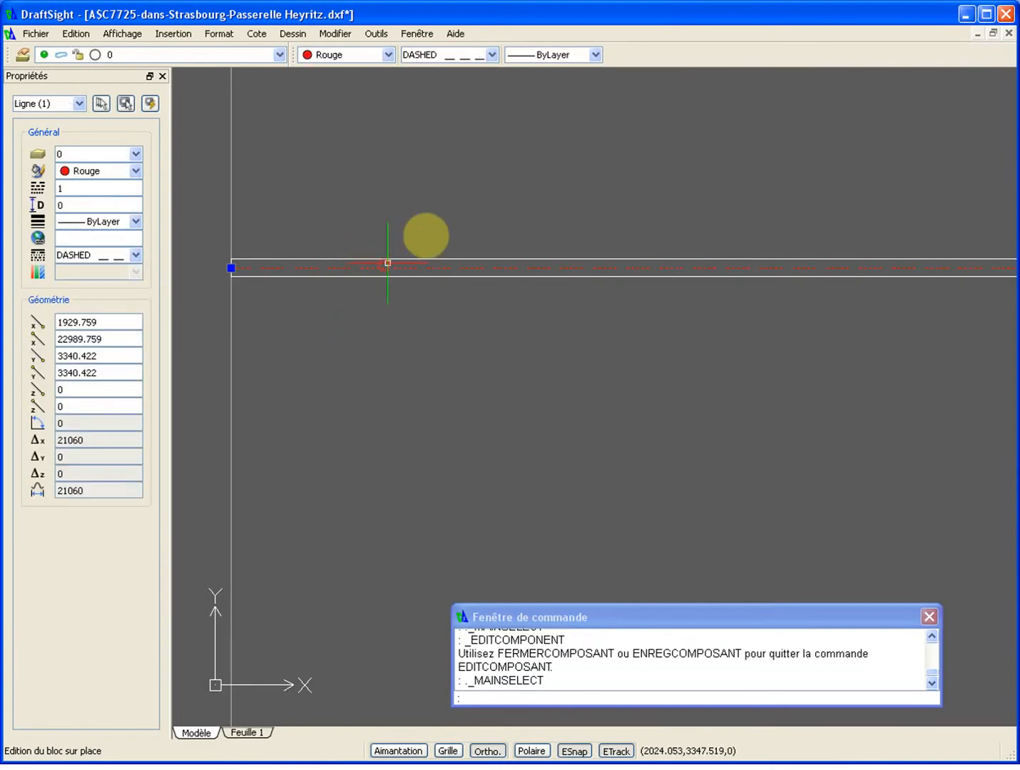
left_click(447, 57)
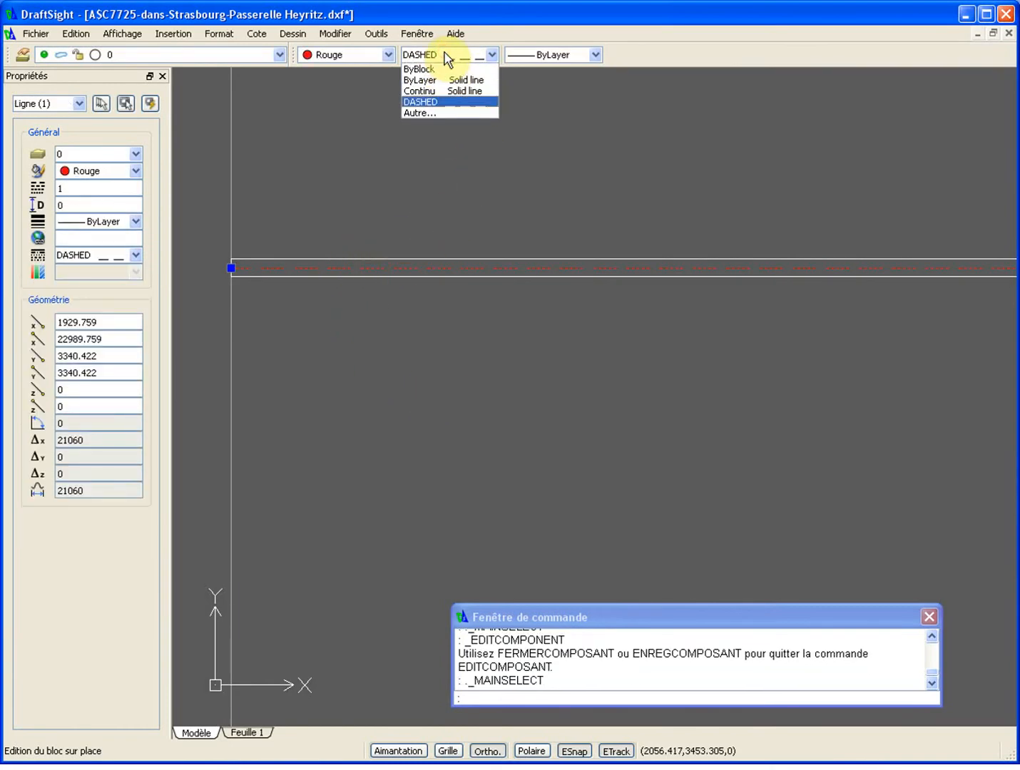
left_click(421, 112)
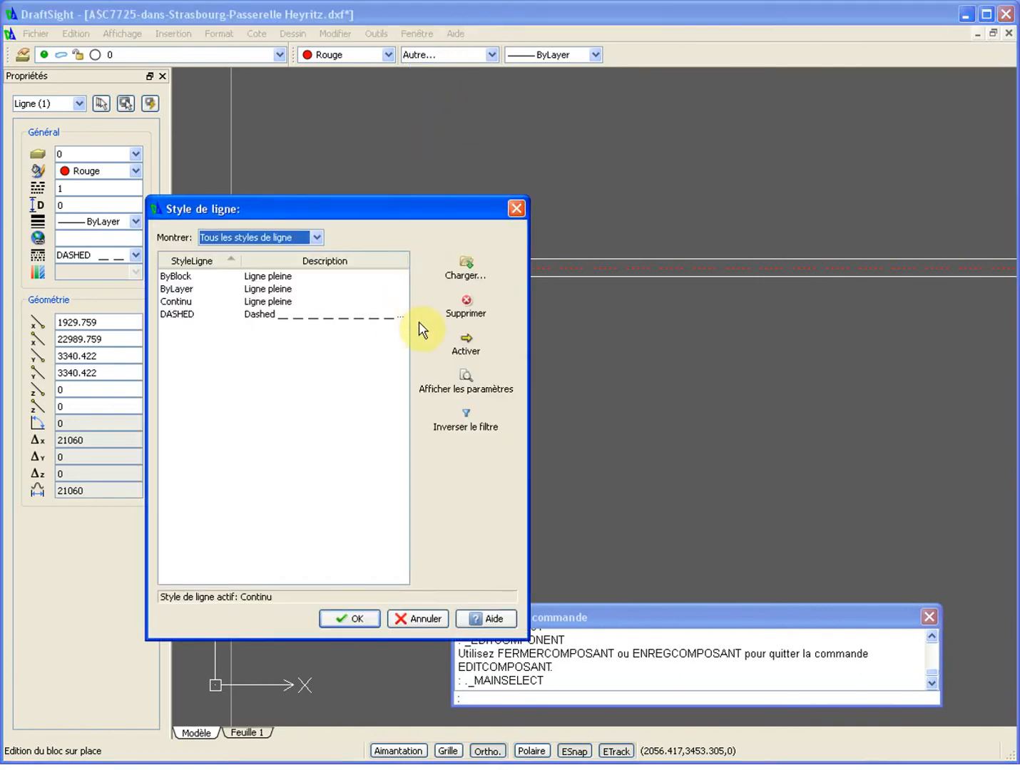
left_click(474, 276)
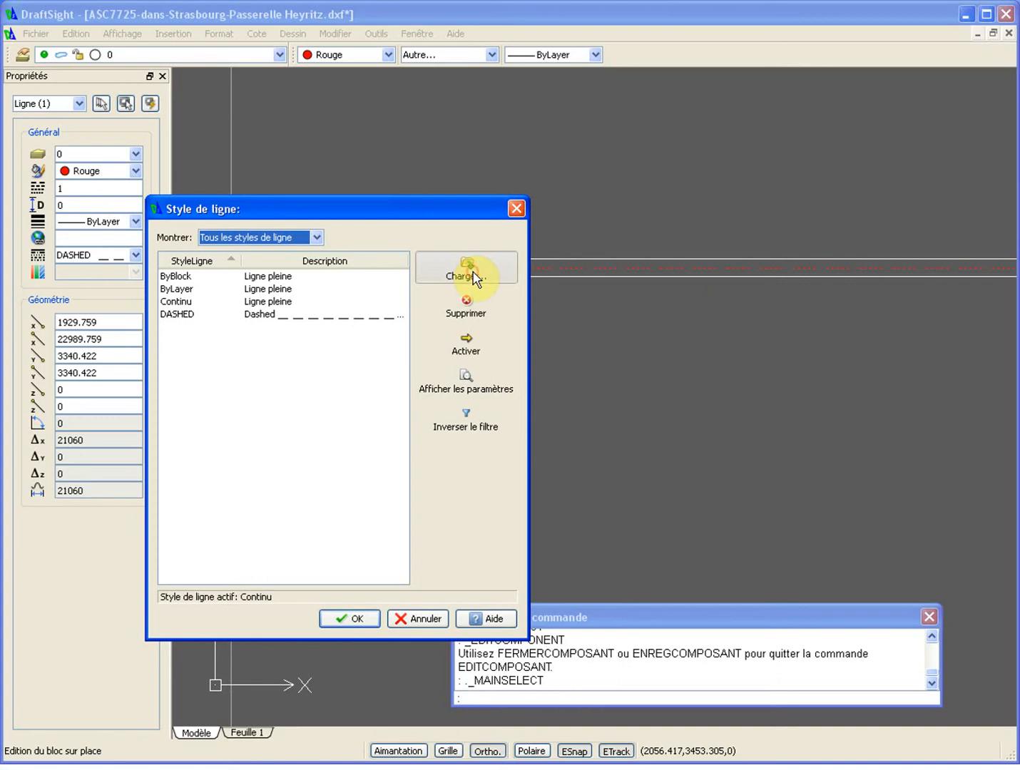
left_click(342, 385)
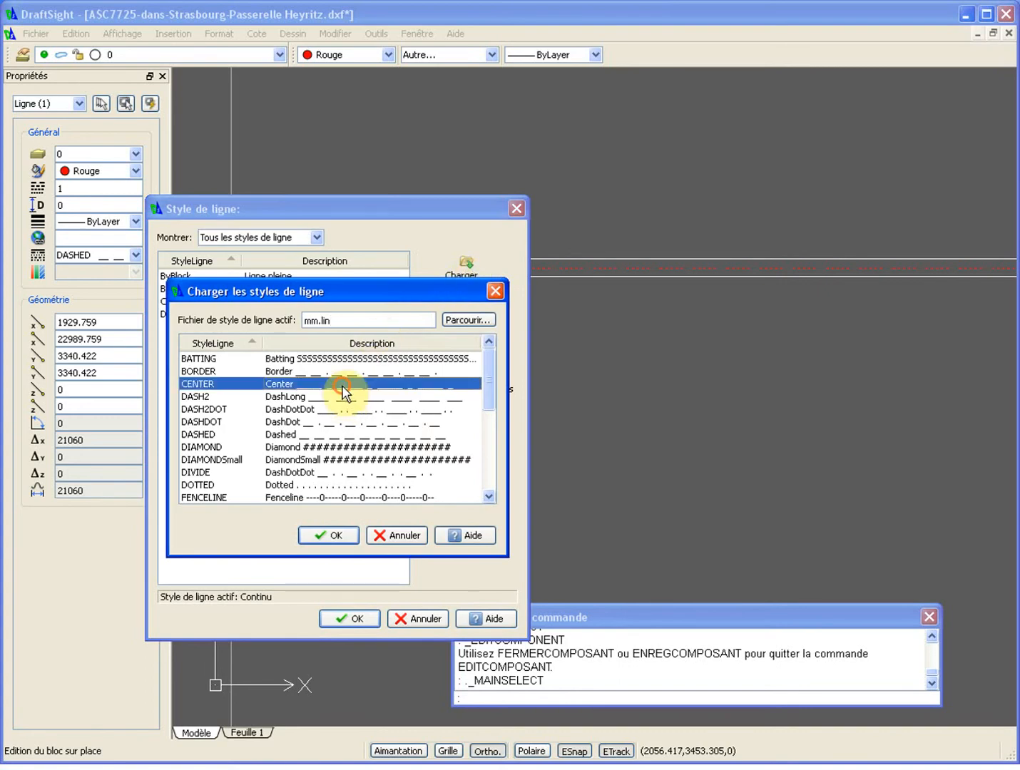
left_click(338, 540)
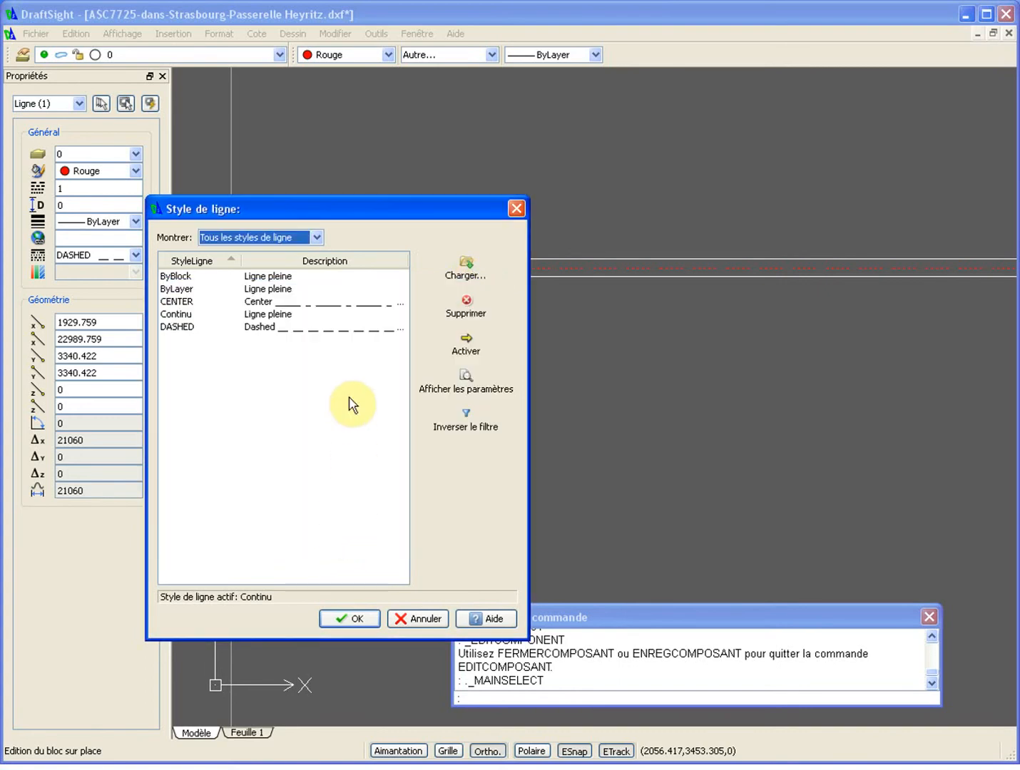
left_click(360, 618)
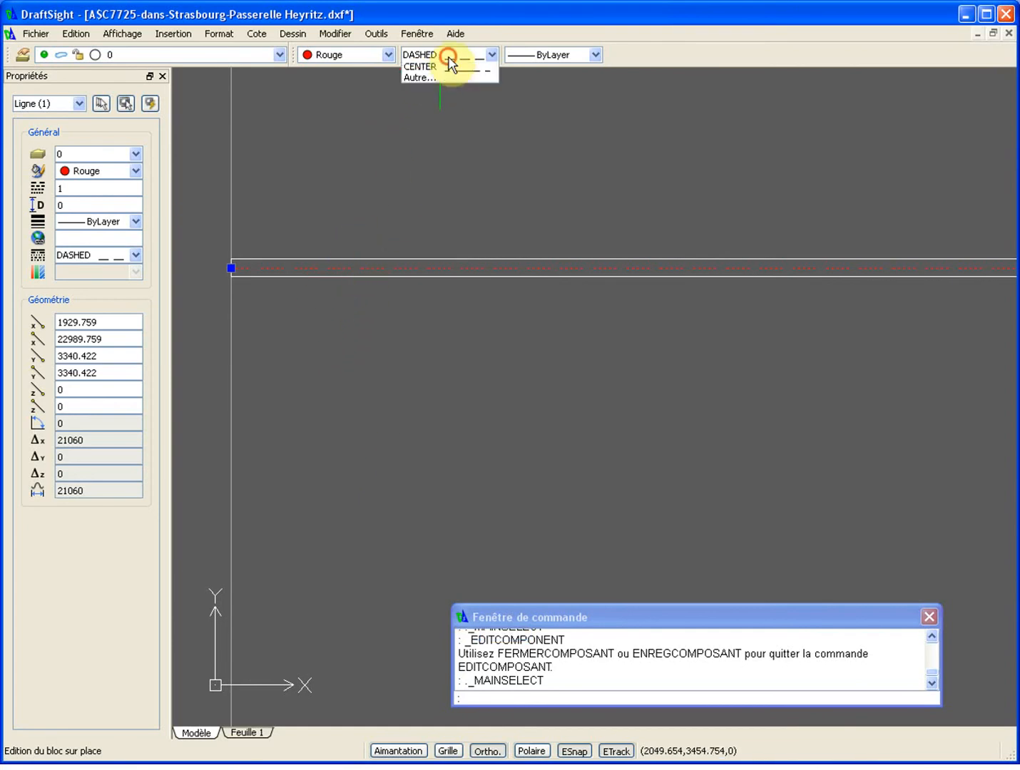
- Apply the CENTER line style to the raised bar's red centreline and clear the selection
left_click(449, 107)
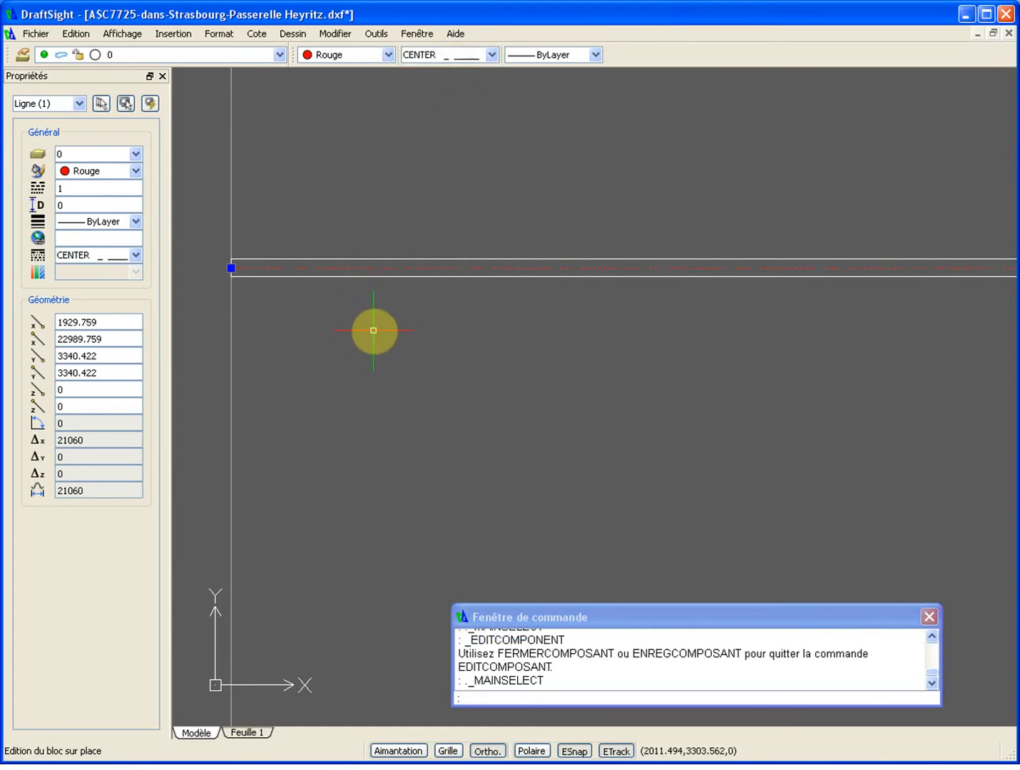
scroll(384, 344, "down", 2)
key("Escape")
key("Escape")
- Close the raised bar block's editing session, saving its changes
scroll(335, 499, "down", 2)
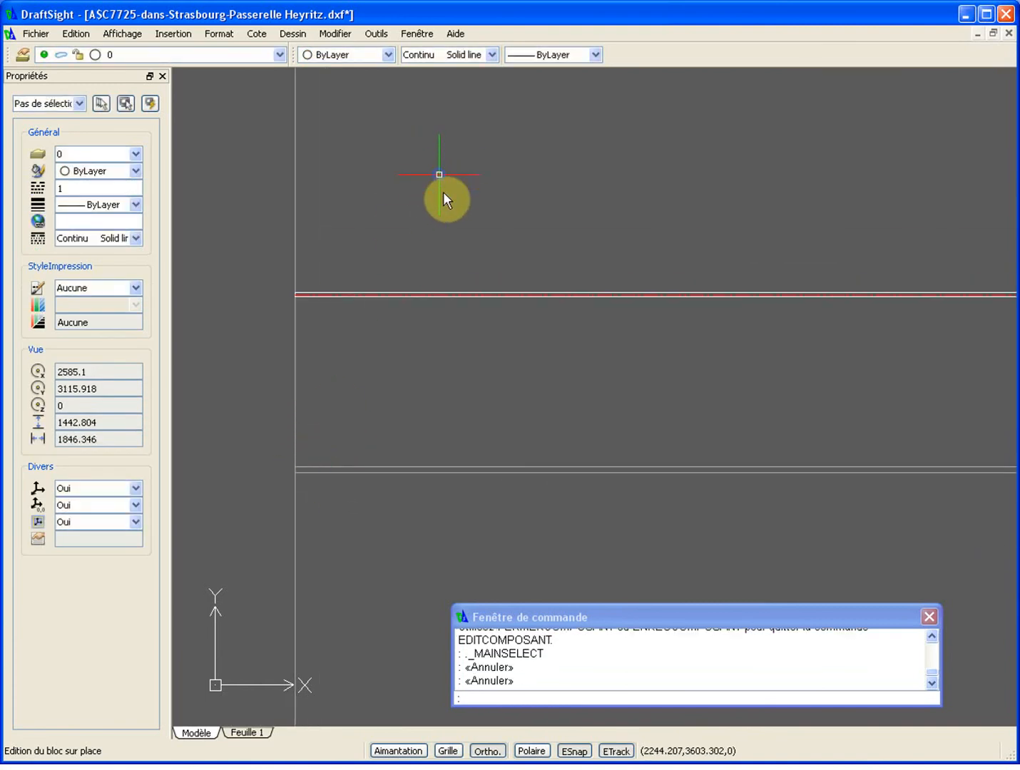
right_click(428, 178)
left_click(500, 416)
left_click(423, 410)
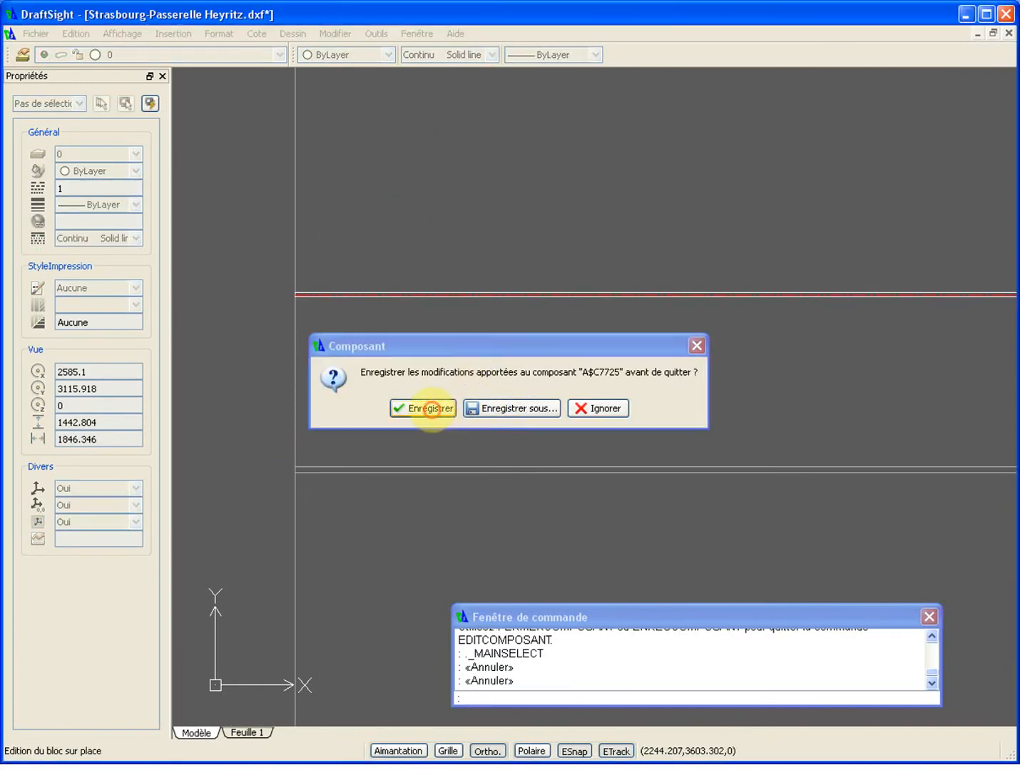
key("Escape")
- Open the railing's middle horizontal bar block for in-place editing
scroll(396, 464, "up", 2)
left_click(397, 462)
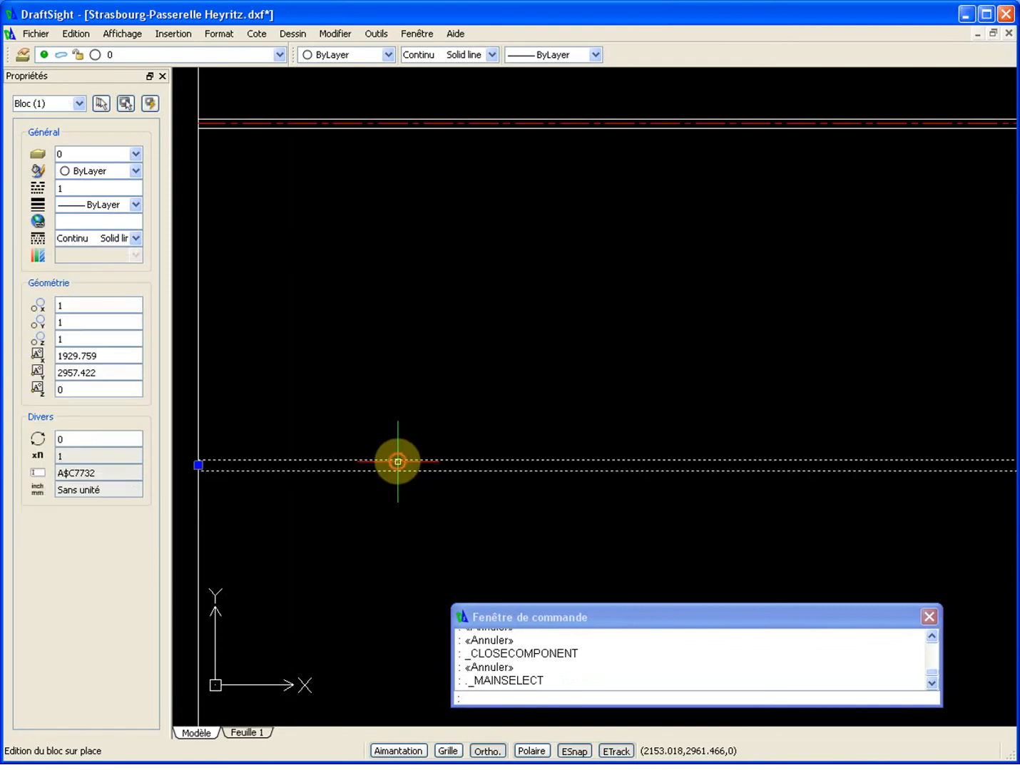
right_click(393, 460)
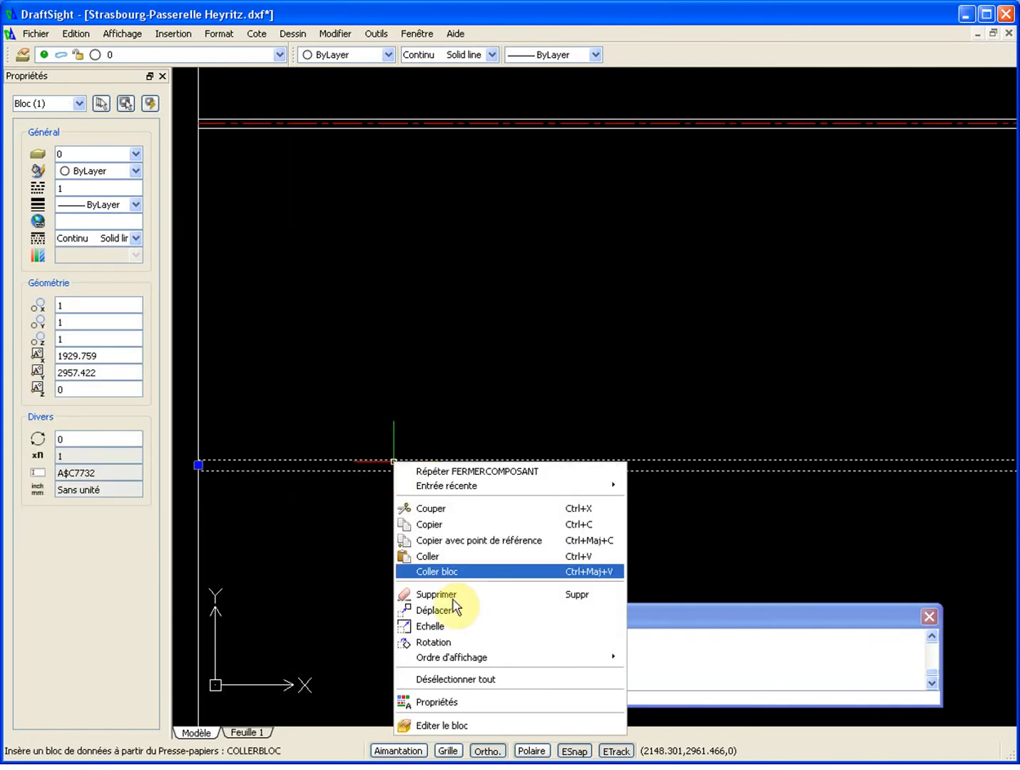
left_click(467, 724)
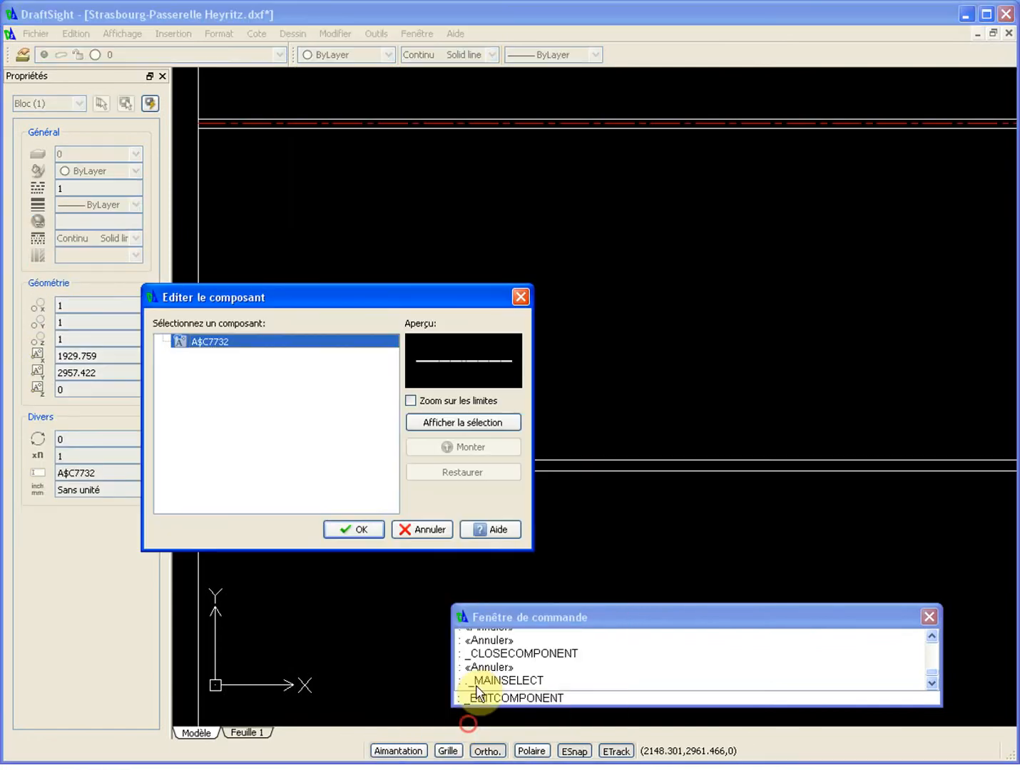
left_click(360, 530)
- Draw a horizontal line through the middle bar from its left-edge midpoint to its right-edge midpoint
type("l")
key("Return")
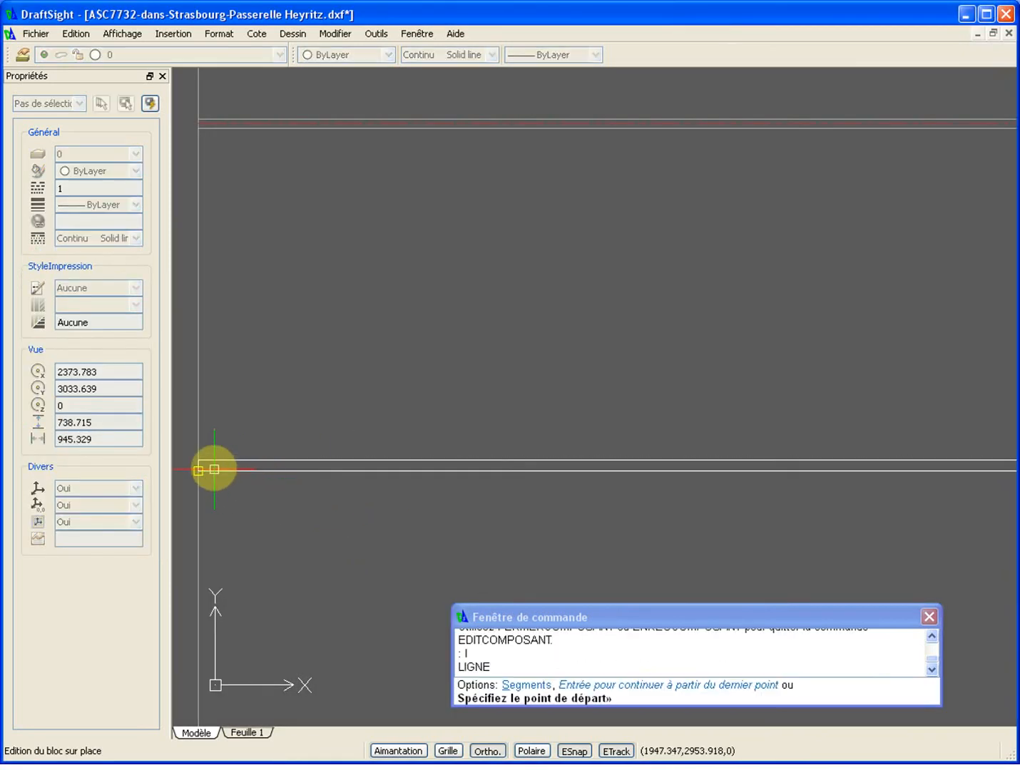
scroll(199, 460, "up", 2)
left_click(200, 460)
scroll(499, 472, "down", 12)
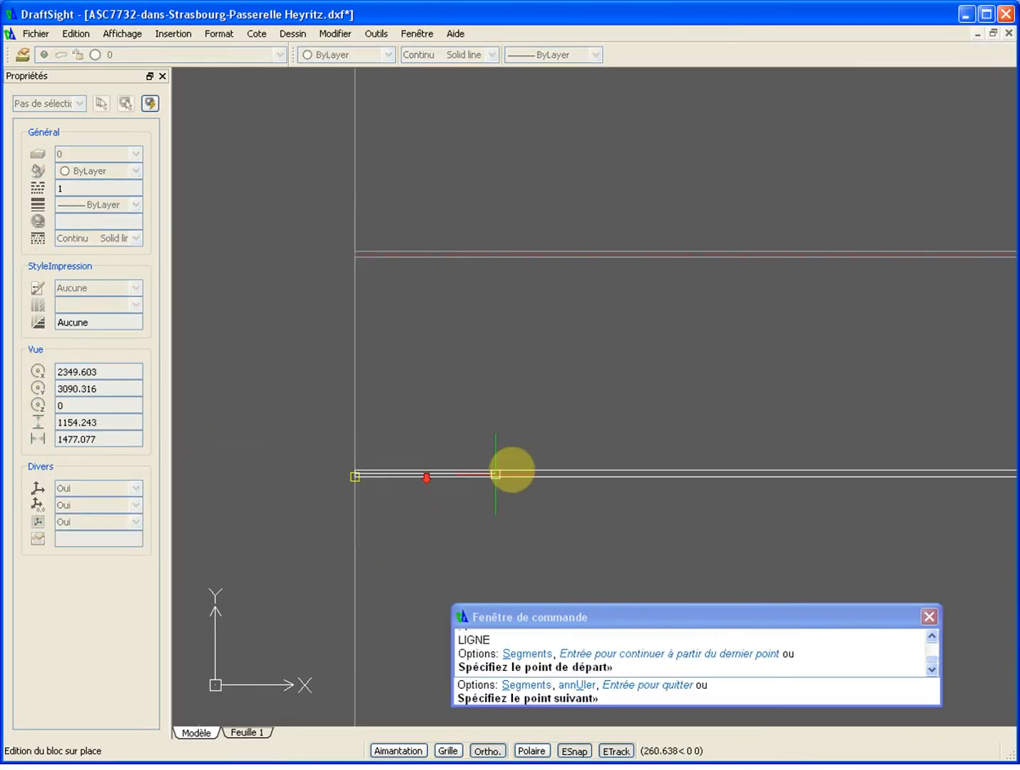
scroll(666, 437, "up", 12)
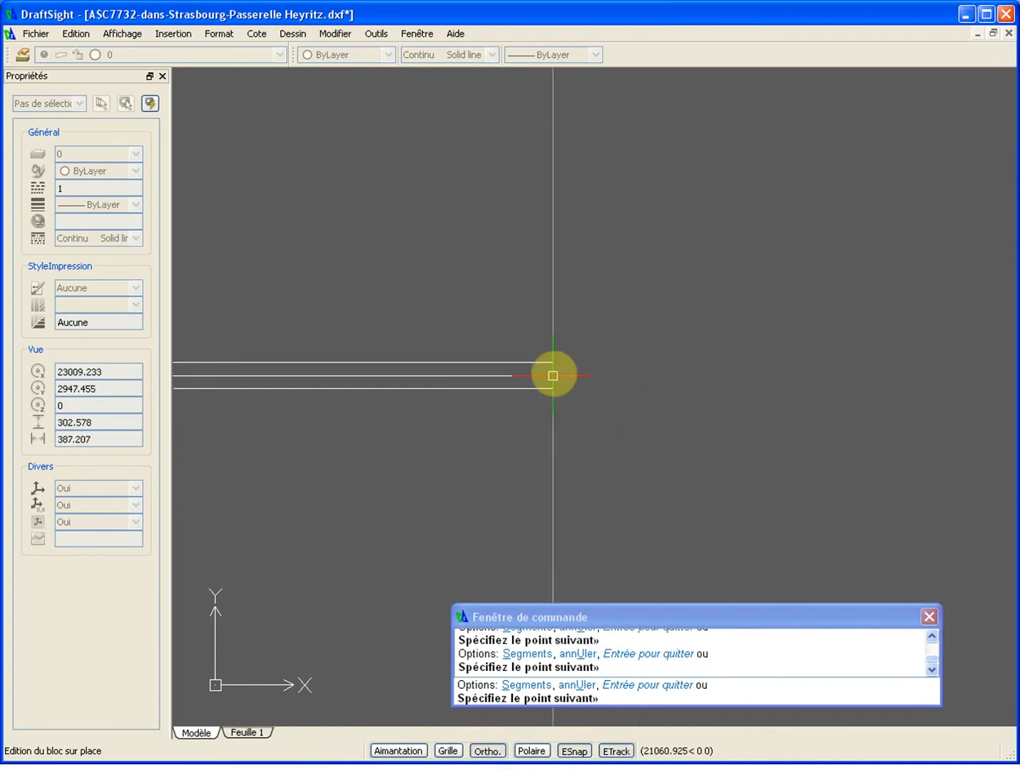
key("Escape")
- Set the middle bar's new centreline to colour Rouge and line style CENTER
scroll(649, 403, "down", 1)
left_click(555, 383)
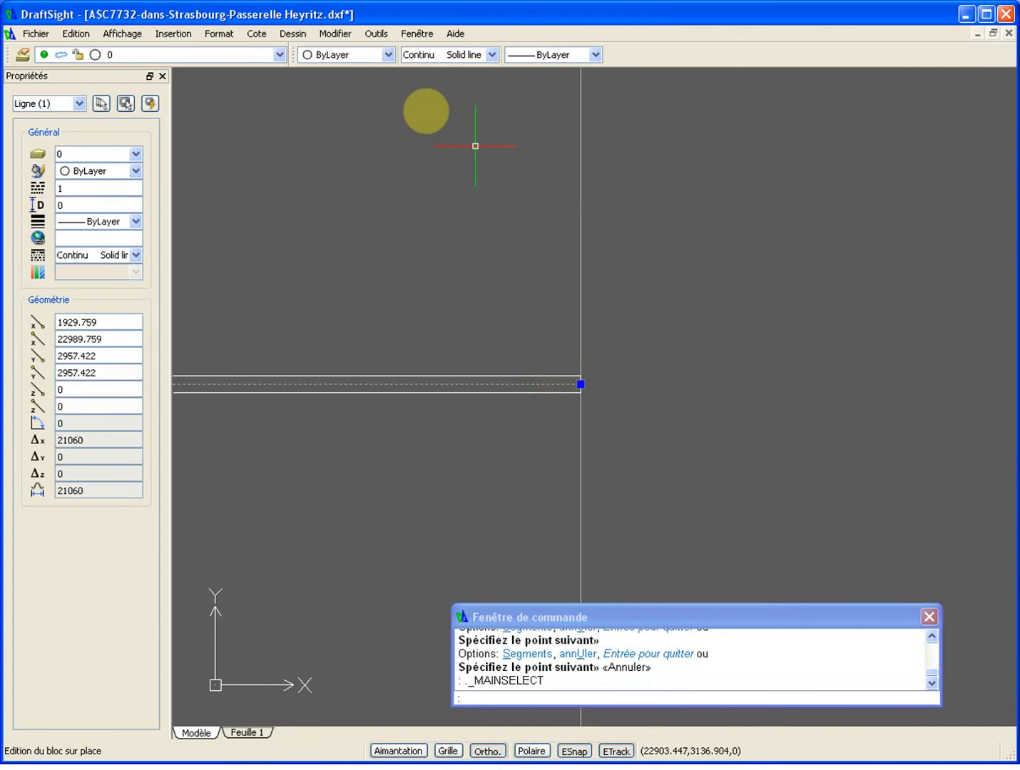
left_click(351, 55)
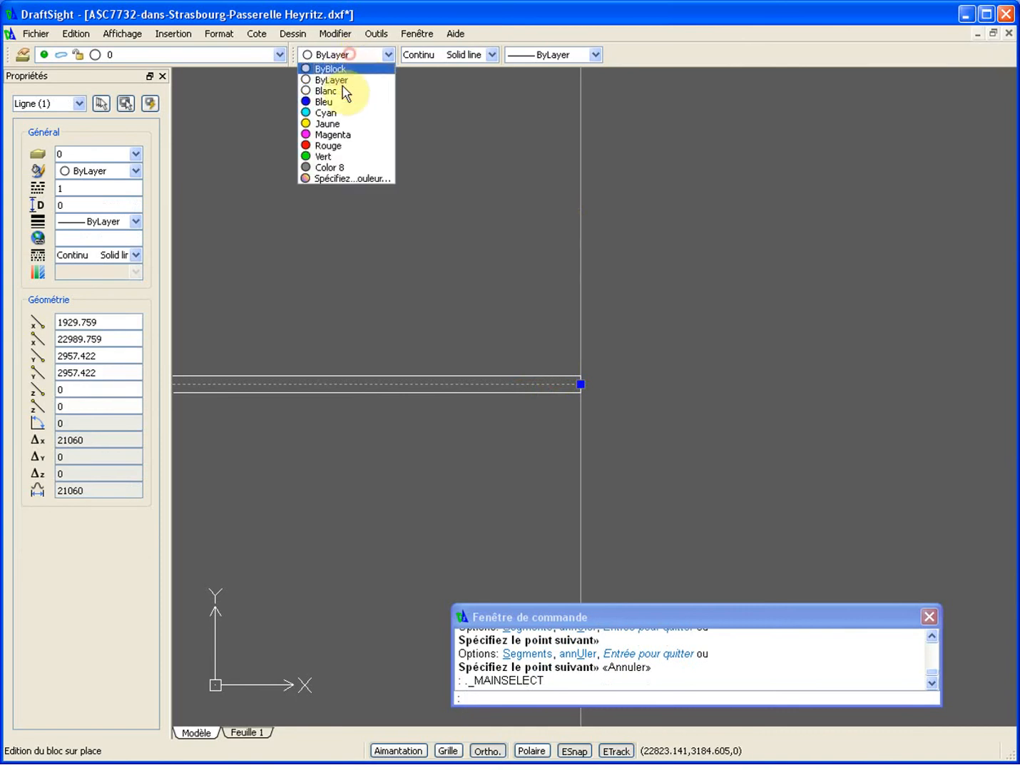
left_click(341, 146)
left_click(420, 57)
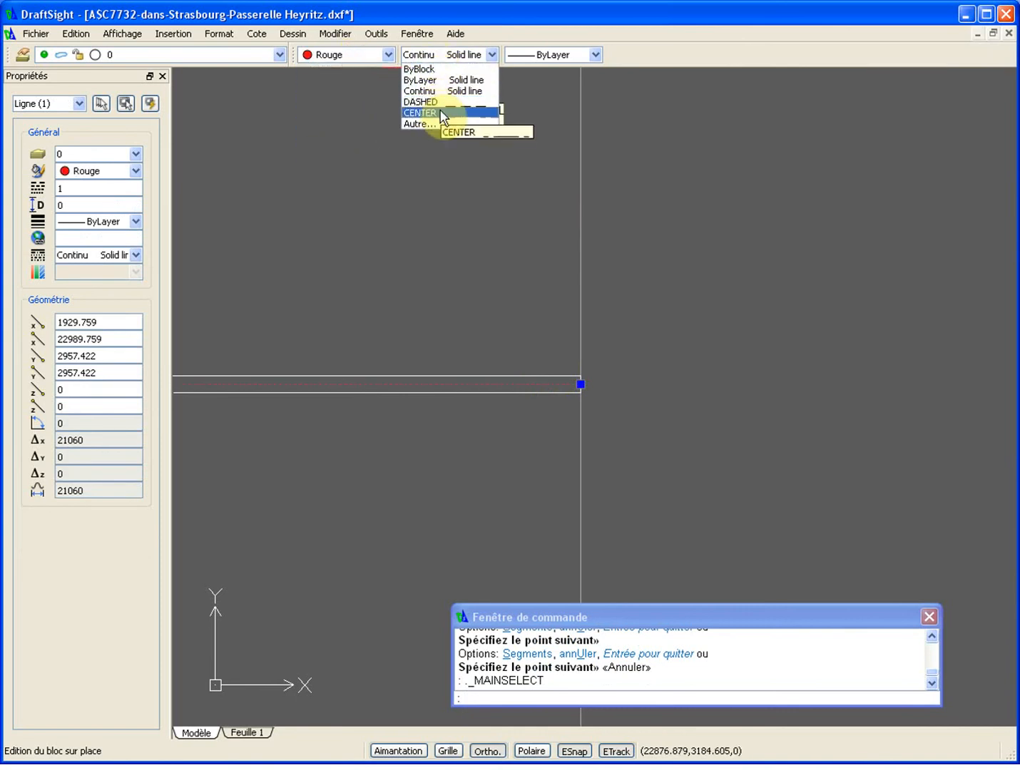
left_click(437, 112)
key("Escape")
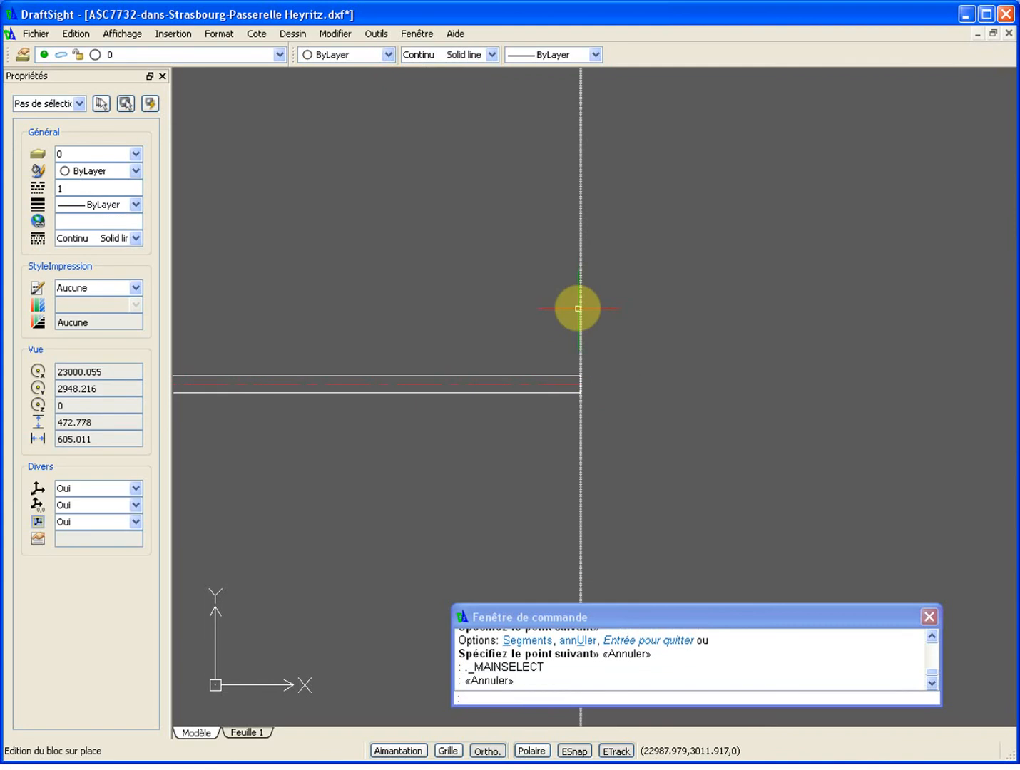
- Close the middle bar block's editing session, saving its changes
right_click(594, 297)
left_click(662, 533)
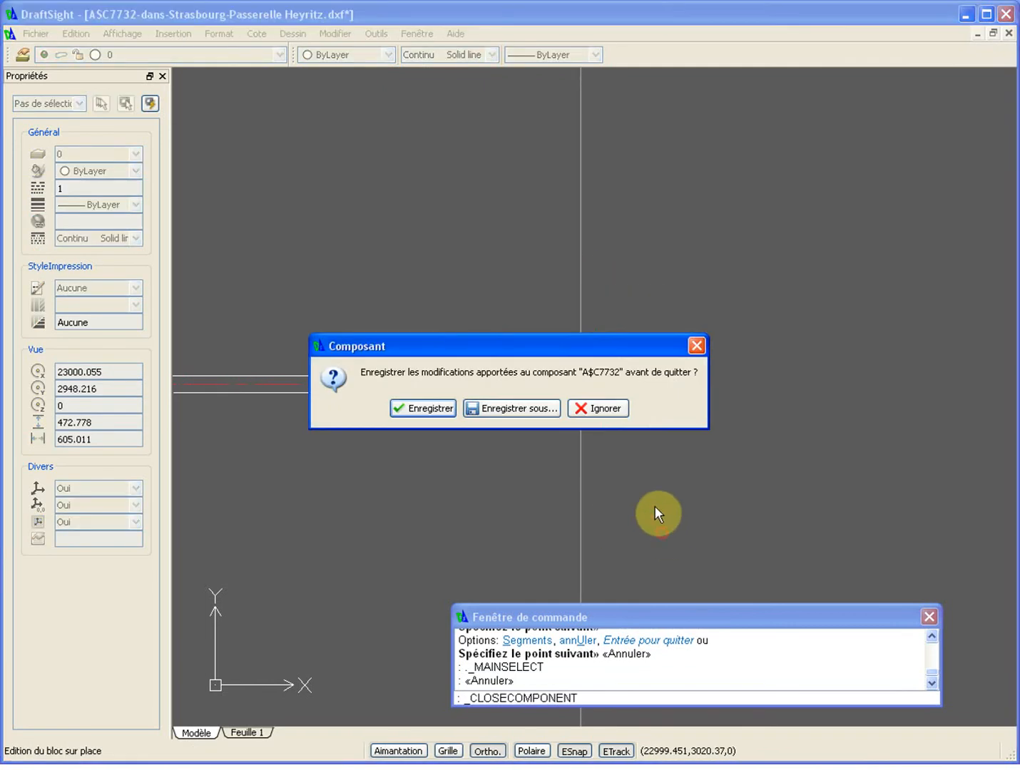
left_click(434, 409)
- Examine the centrelines of the middle and raised bars from the railing's right end to its left end
scroll(423, 417, "down", 6)
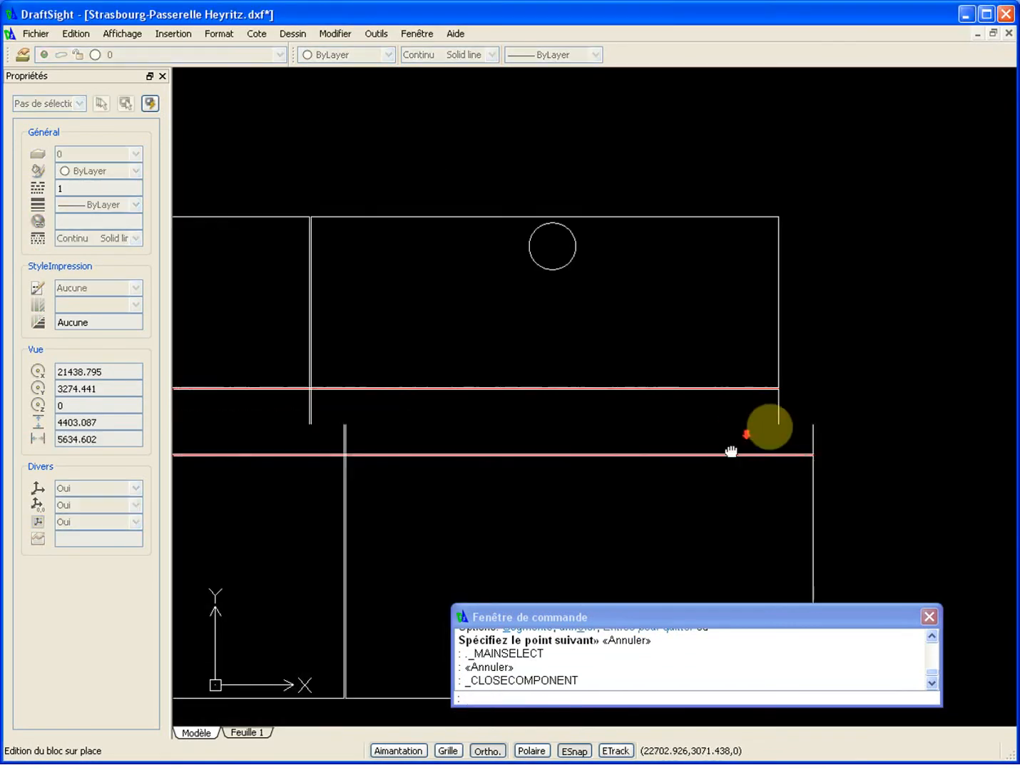
middle_click_drag(470, 445, 857, 416)
scroll(859, 415, "down", 2)
middle_click_drag(384, 420, 852, 390)
middle_click_drag(386, 382, 856, 371)
scroll(550, 374, "up", 3)
scroll(514, 359, "up", 5)
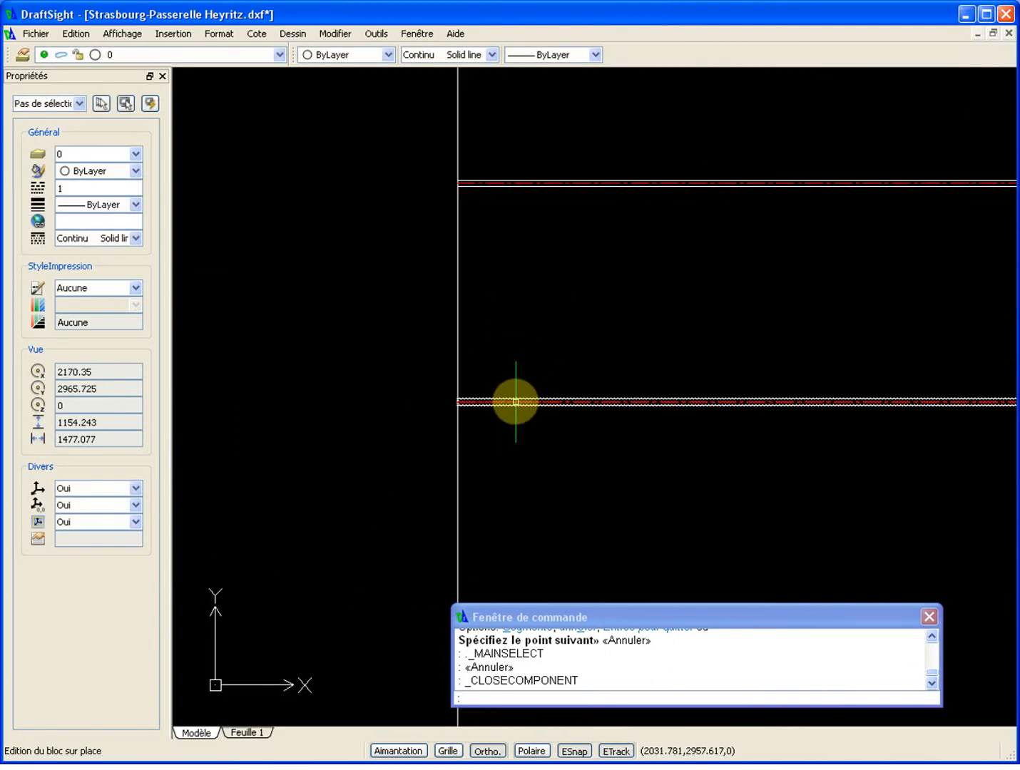
mouse_move(494, 212)
middle_mouse_down()
mouse_move(412, 412)
mouse_move(387, 433)
middle_mouse_up()
scroll(380, 437, "up", 5)
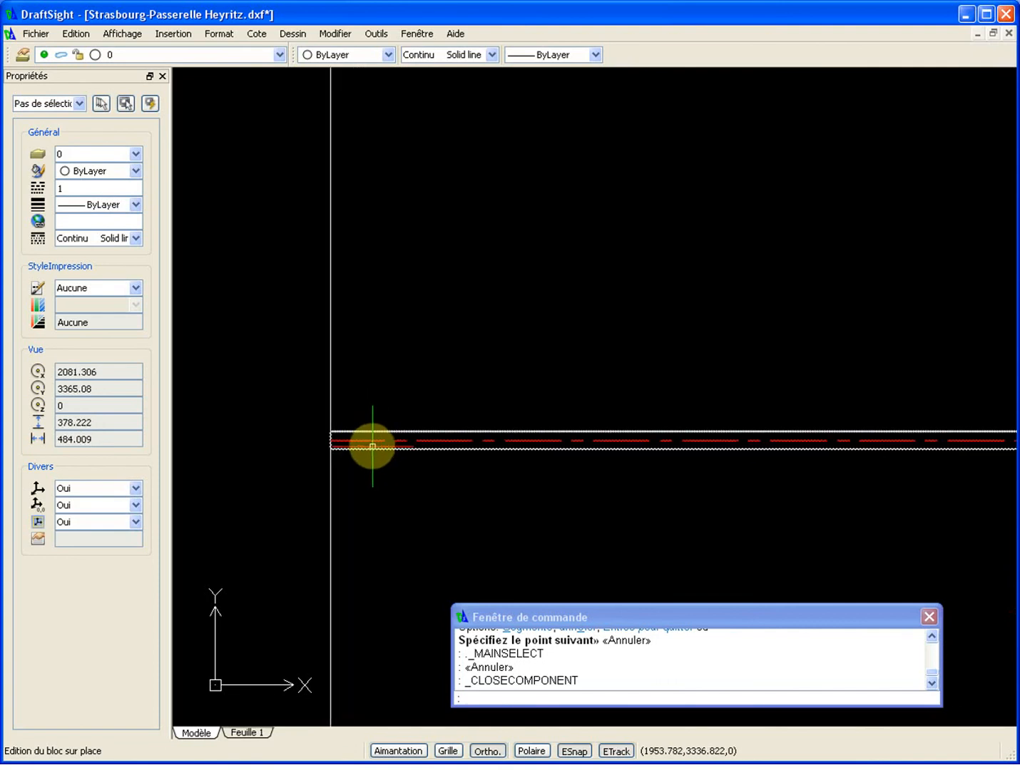
- Mirror the raised bar block below the middle bar about the middle bar's horizontal centreline, keeping the original
scroll(371, 445, "down", 10)
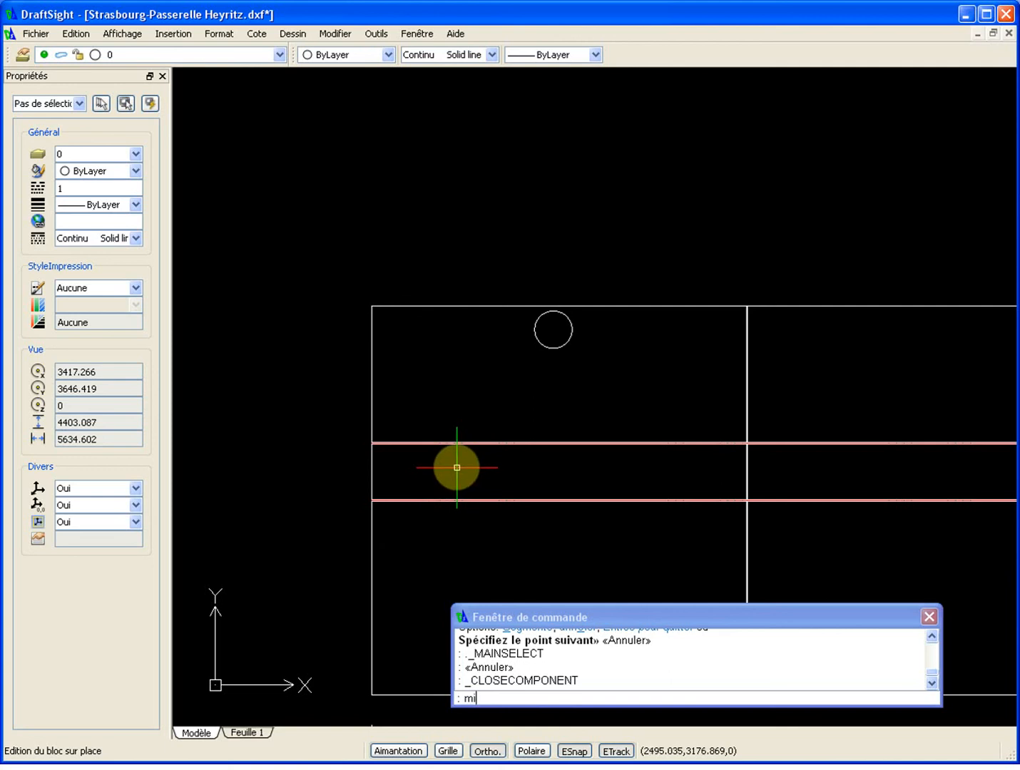
key("Return")
left_click(448, 442)
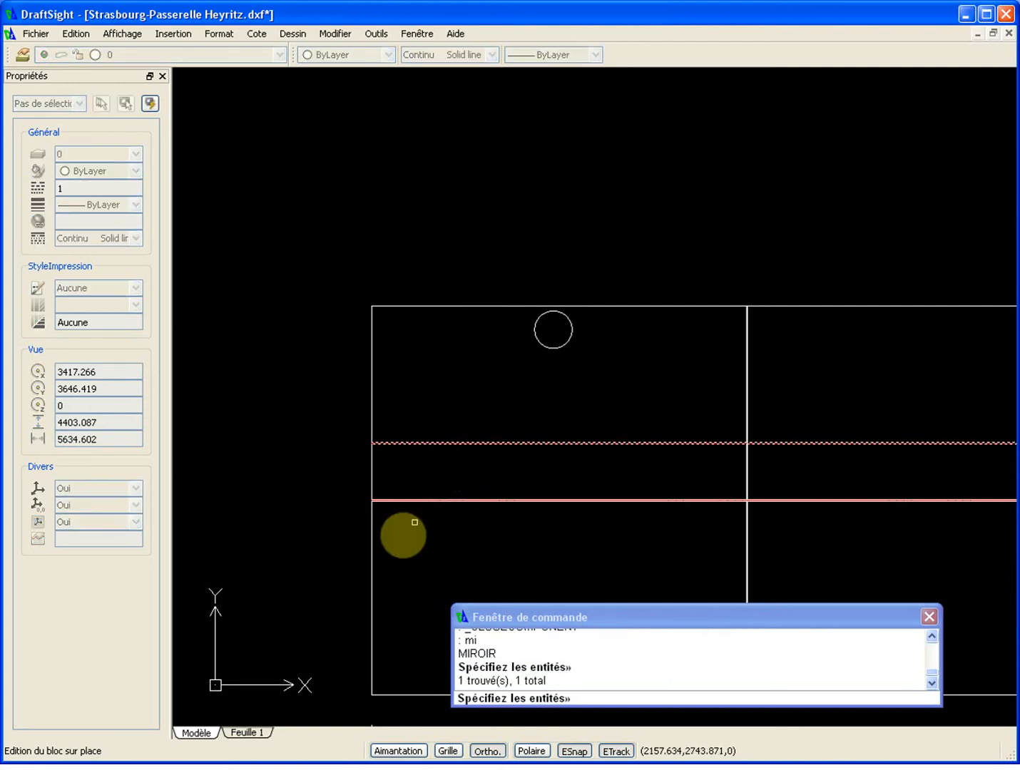
key("Return")
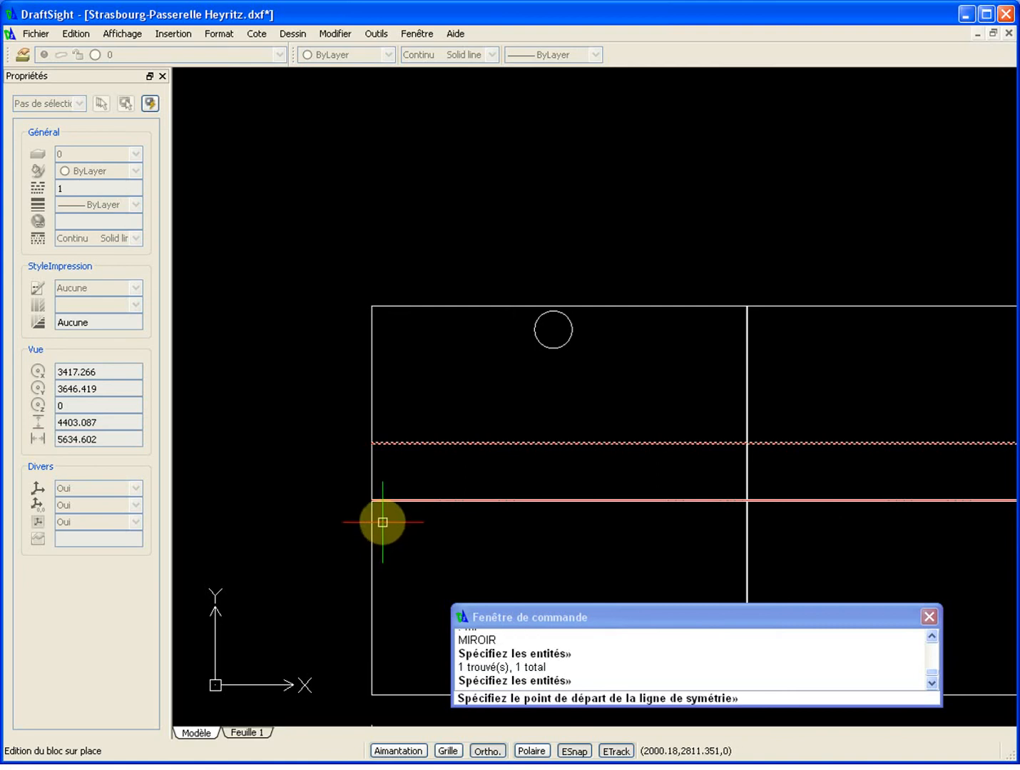
scroll(372, 499, "up", 10)
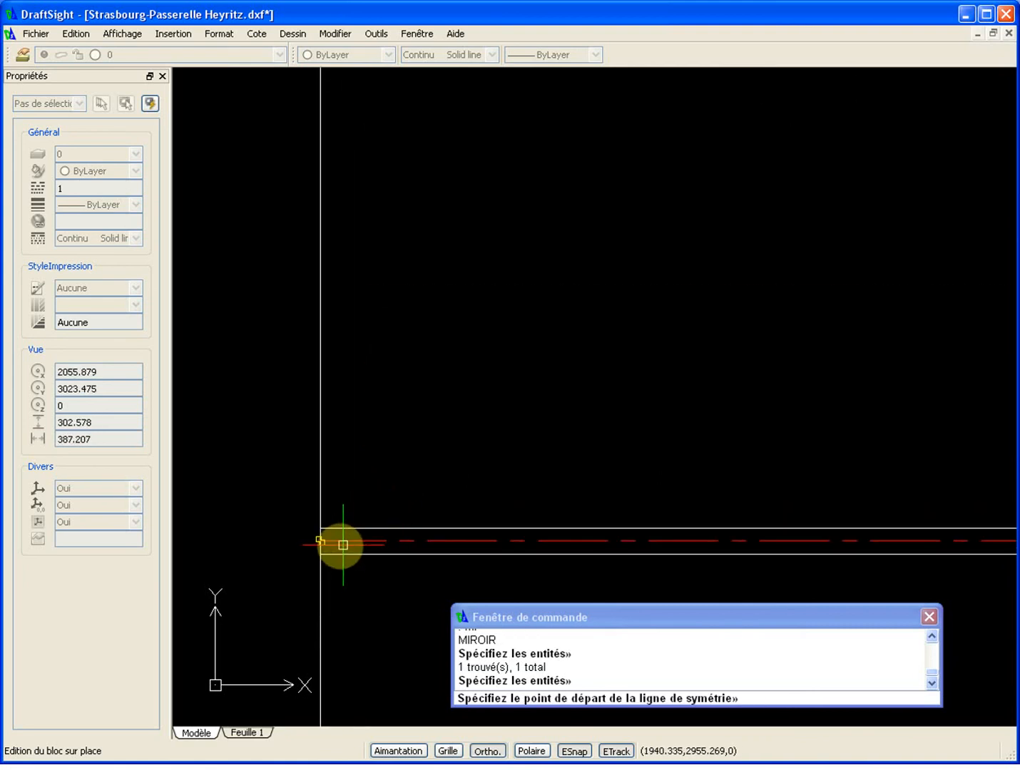
left_click(334, 540)
scroll(418, 567, "down", 6)
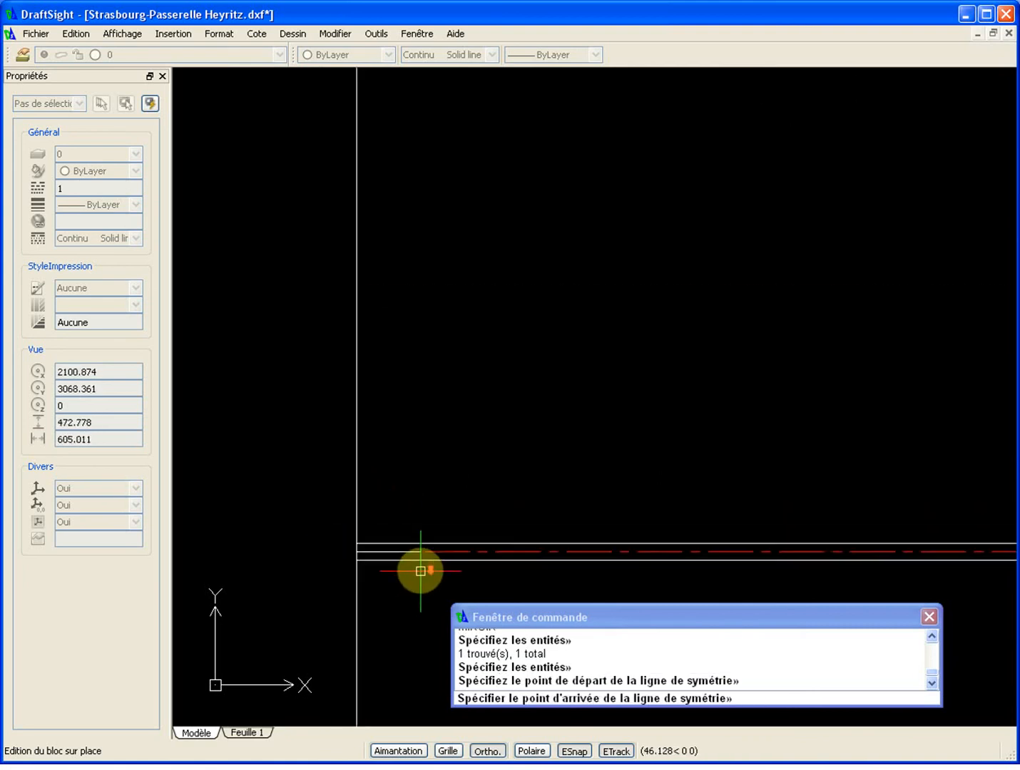
scroll(637, 537, "down", 7)
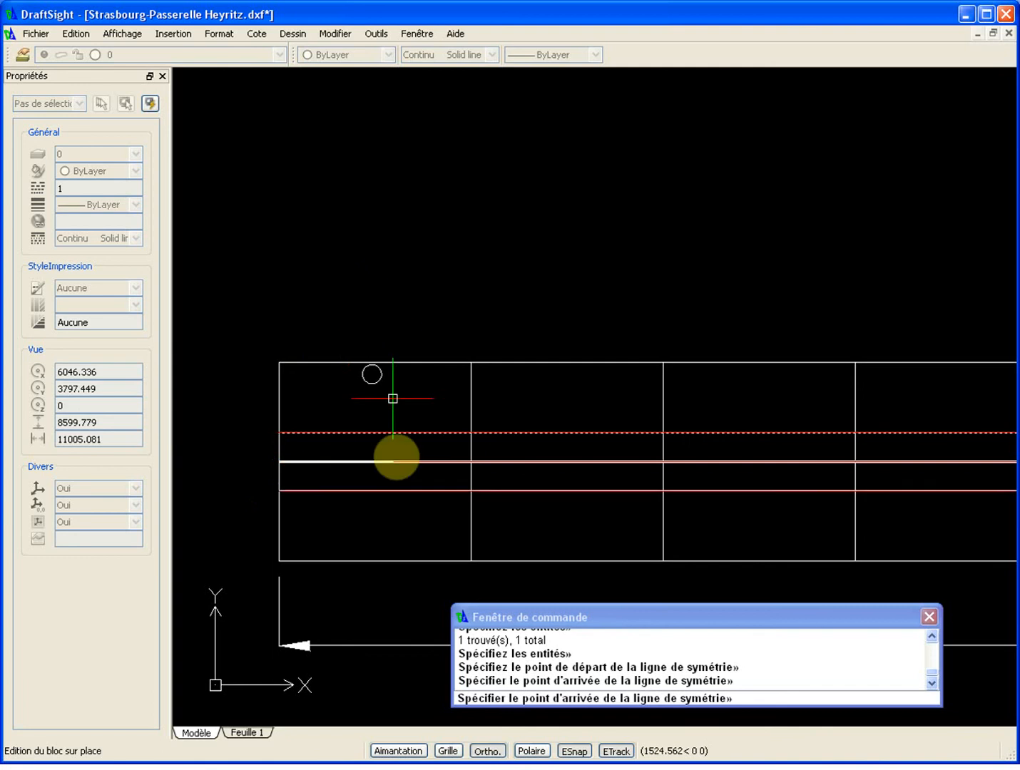
left_click(572, 525)
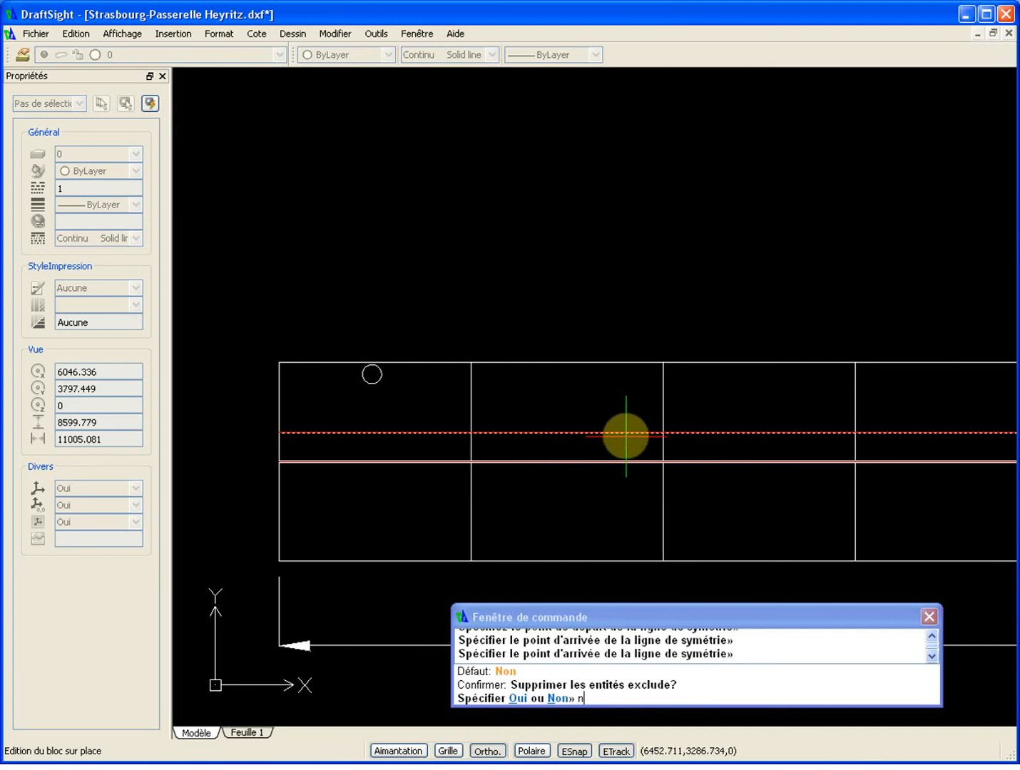
key("Return")
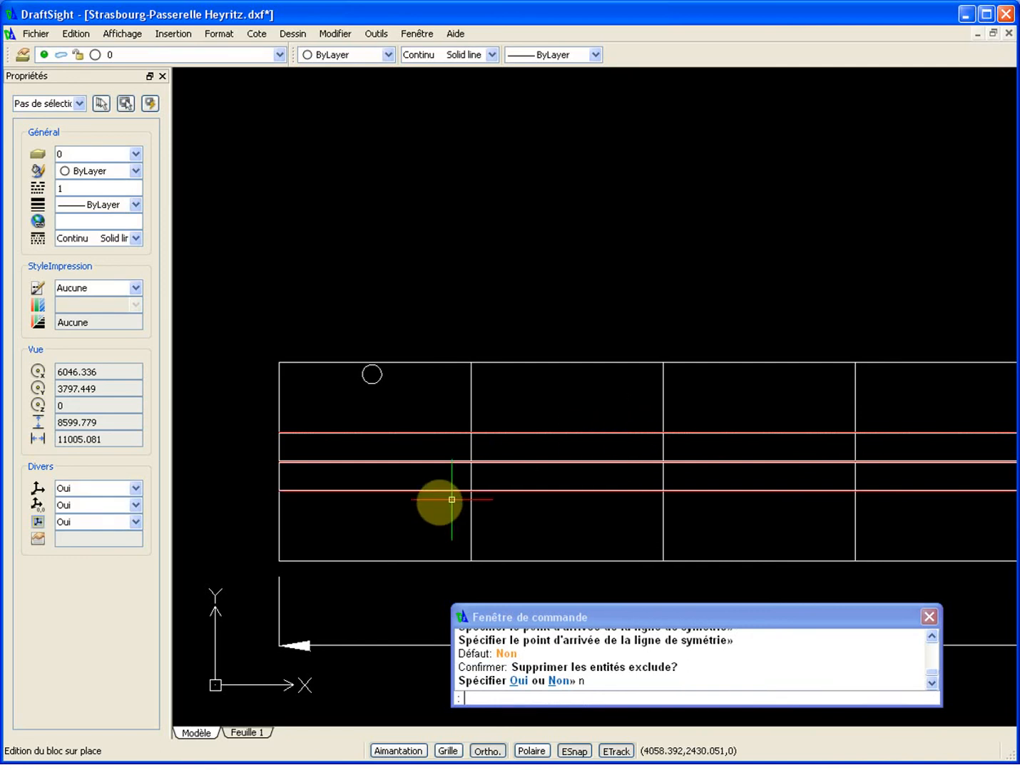
- Inspect the properties of the middle, lower and upper bar blocks one after another at the railing's left end
scroll(350, 485, "up", 5)
scroll(309, 487, "down", 1)
middle_click_drag(309, 487, 547, 466)
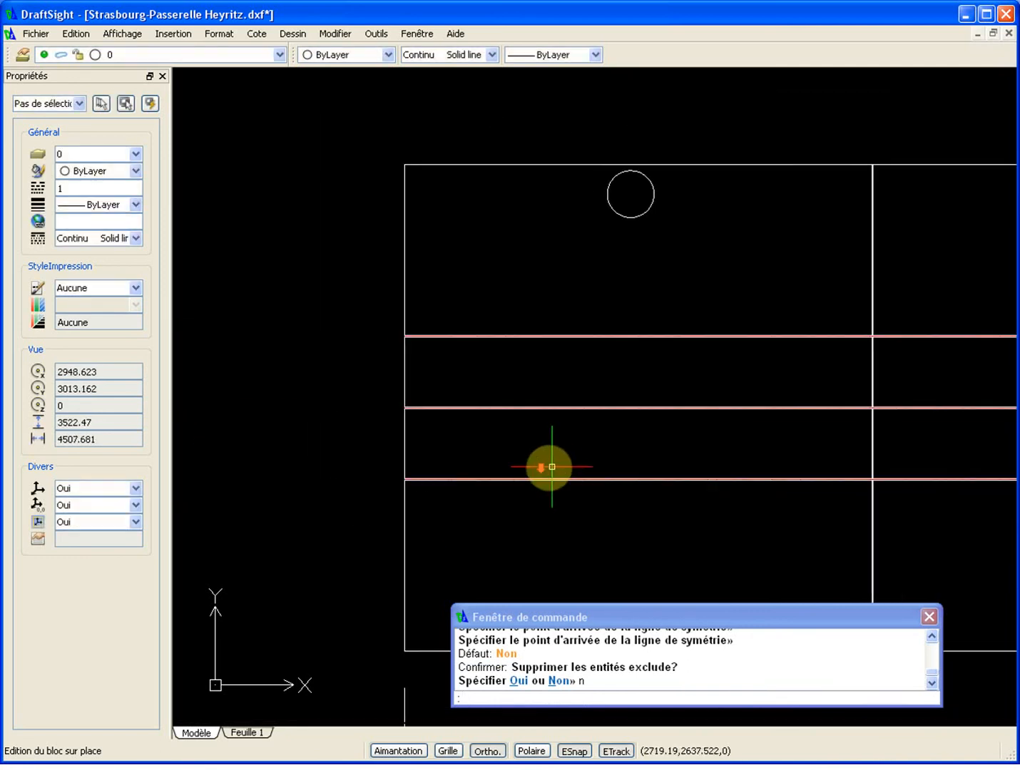
left_click(553, 407)
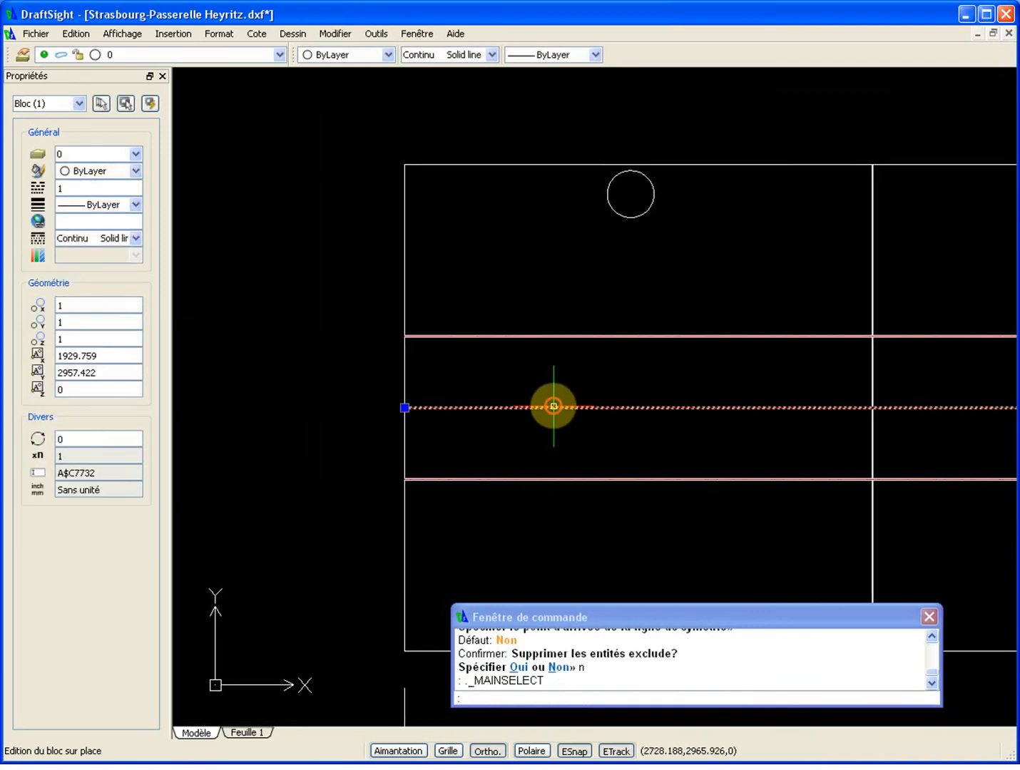
key("Escape")
left_click(533, 480)
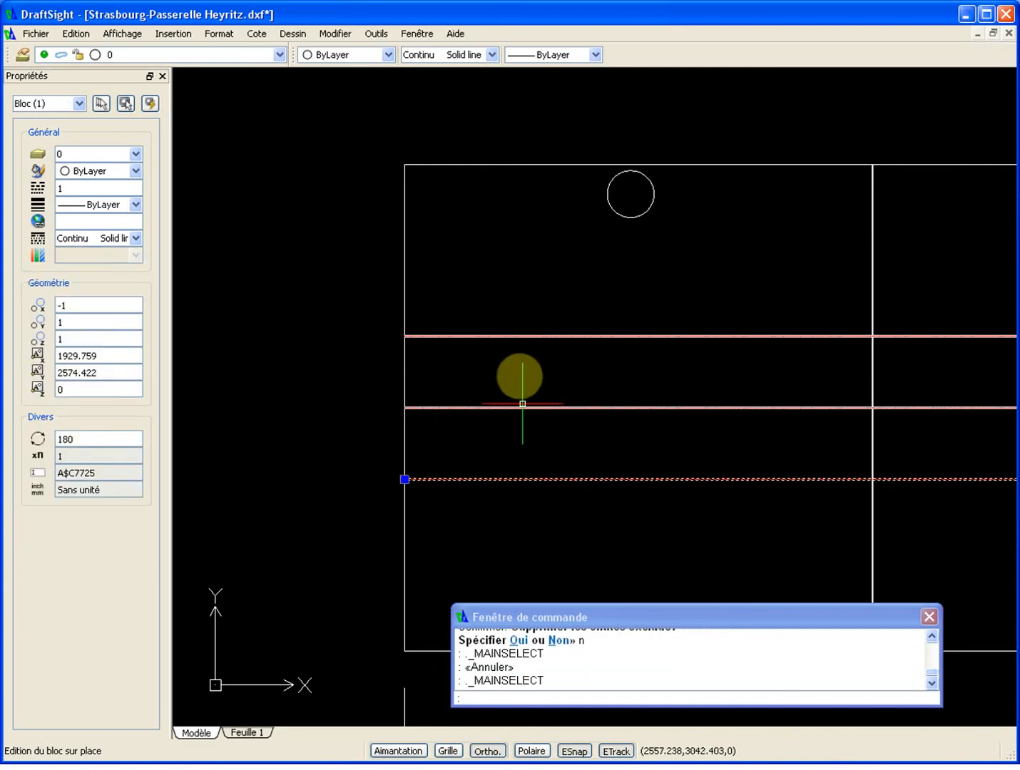
key("Escape")
left_click(513, 334)
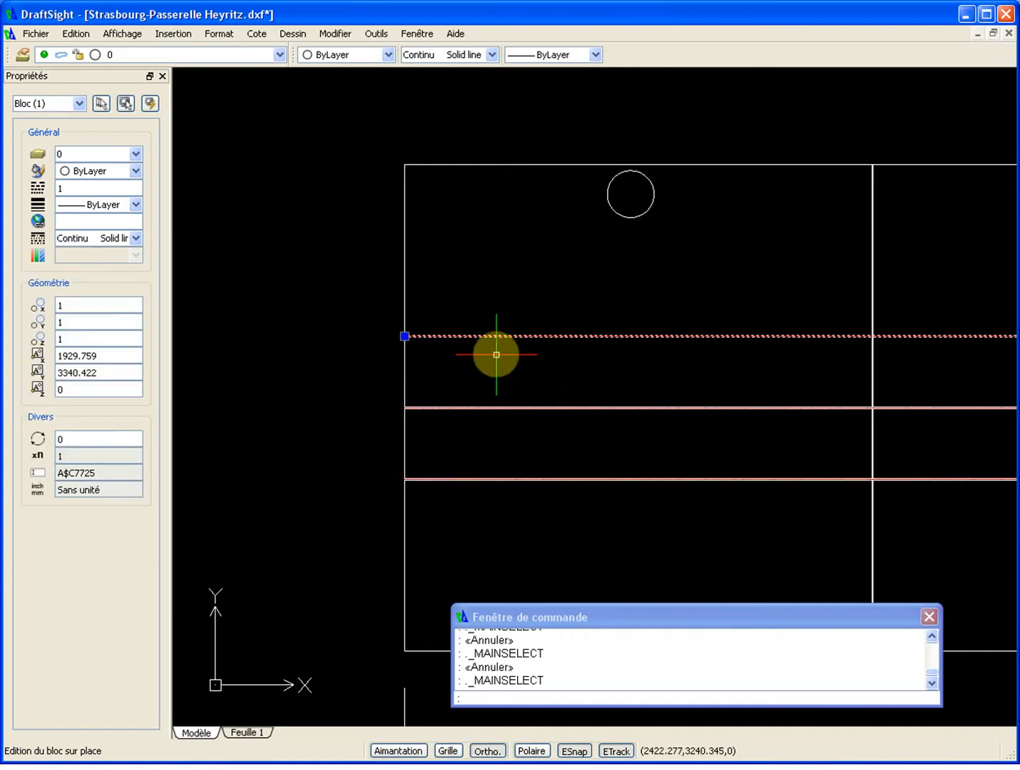
key("Escape")
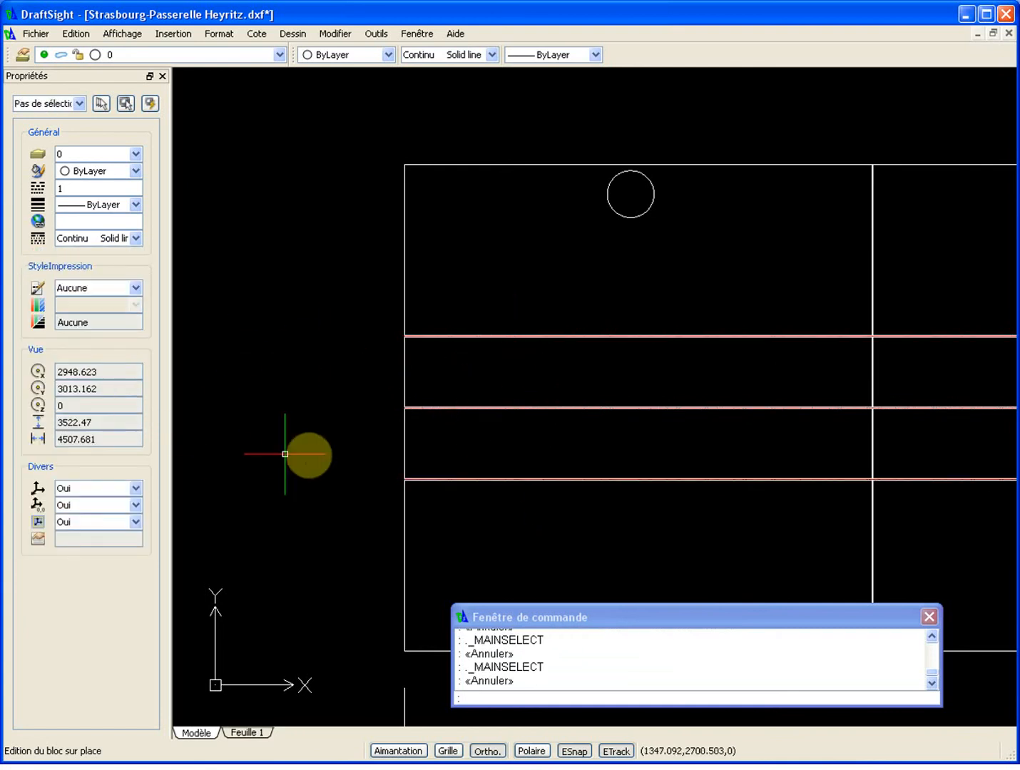